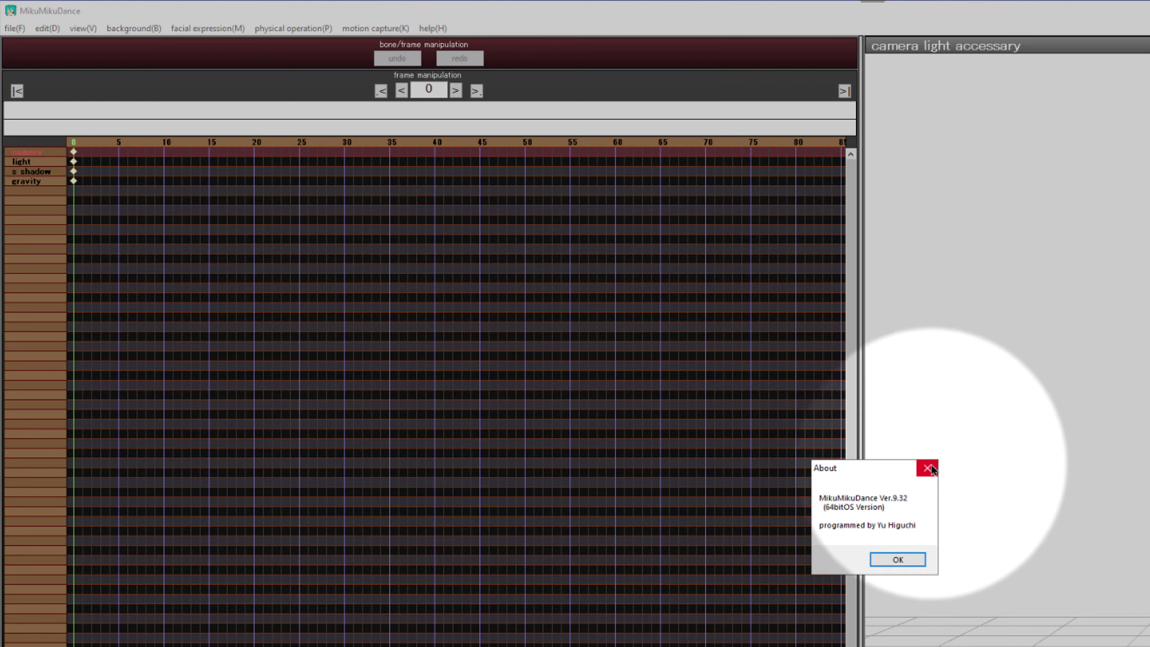
Close the About dialog and load the character file Koala Film Gold.pmx into the scene, accepting its model information.
left_click(928, 469)
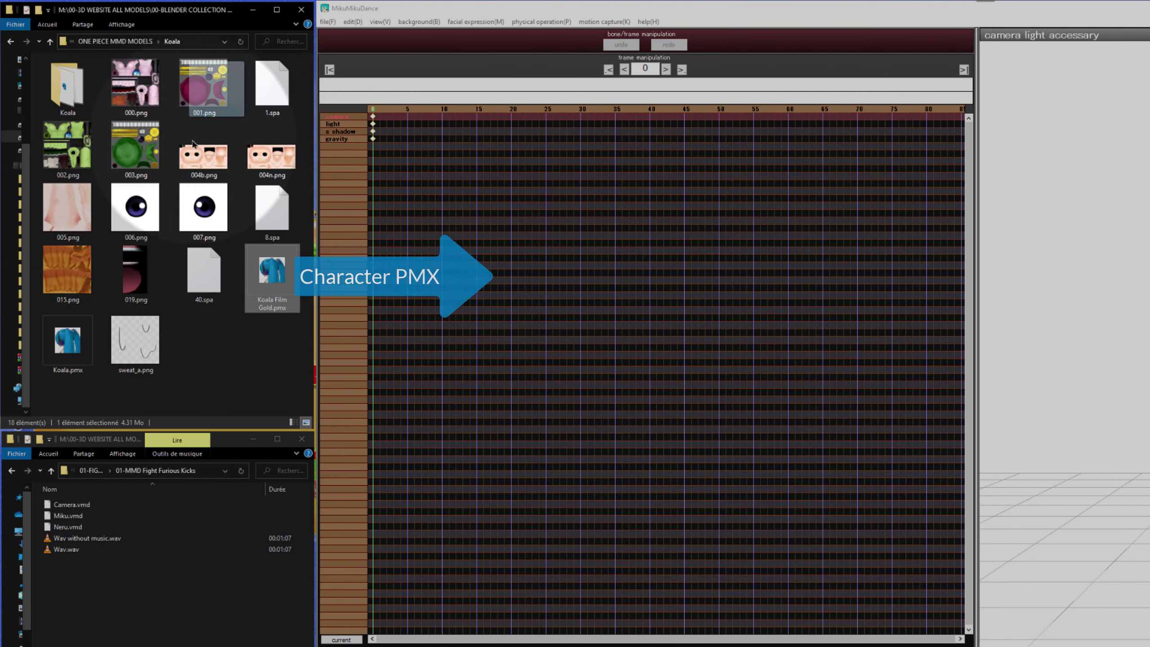
left_click_drag(272, 276, 729, 340)
left_click_drag(726, 287, 726, 421)
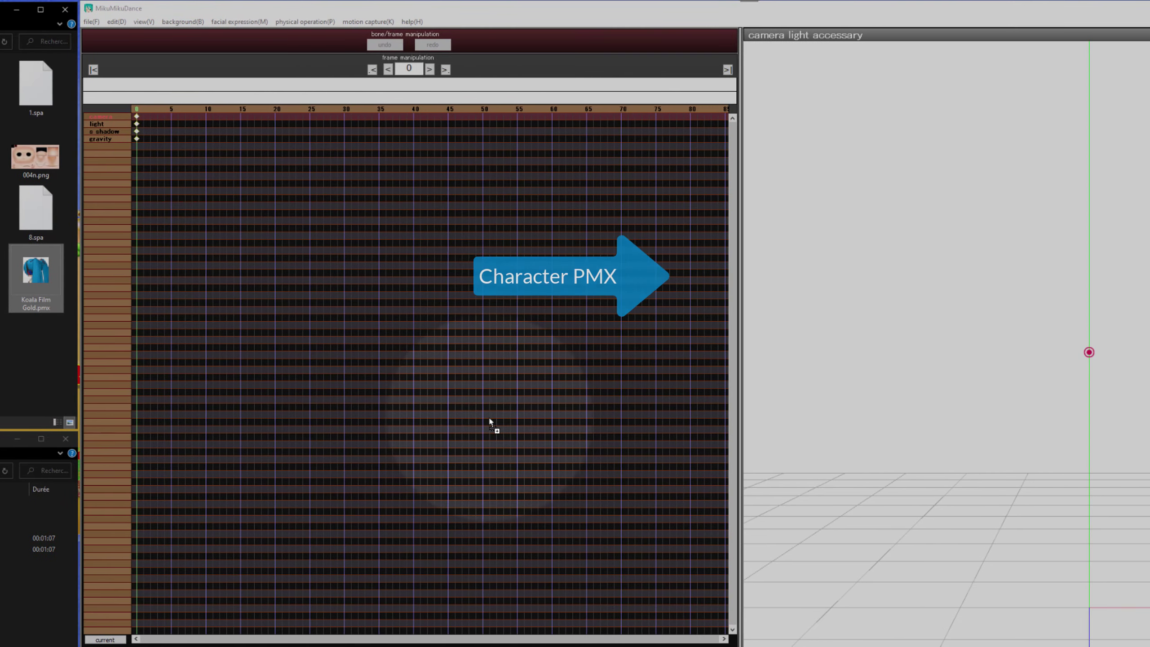
left_click_drag(490, 421, 494, 421)
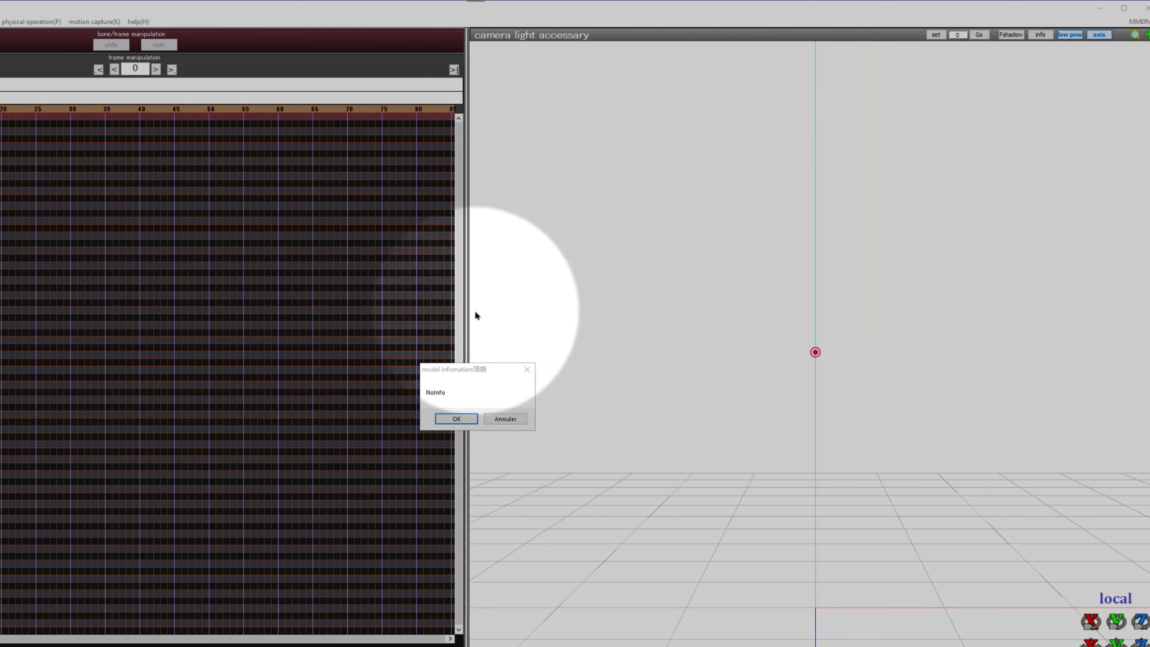
left_click(455, 419)
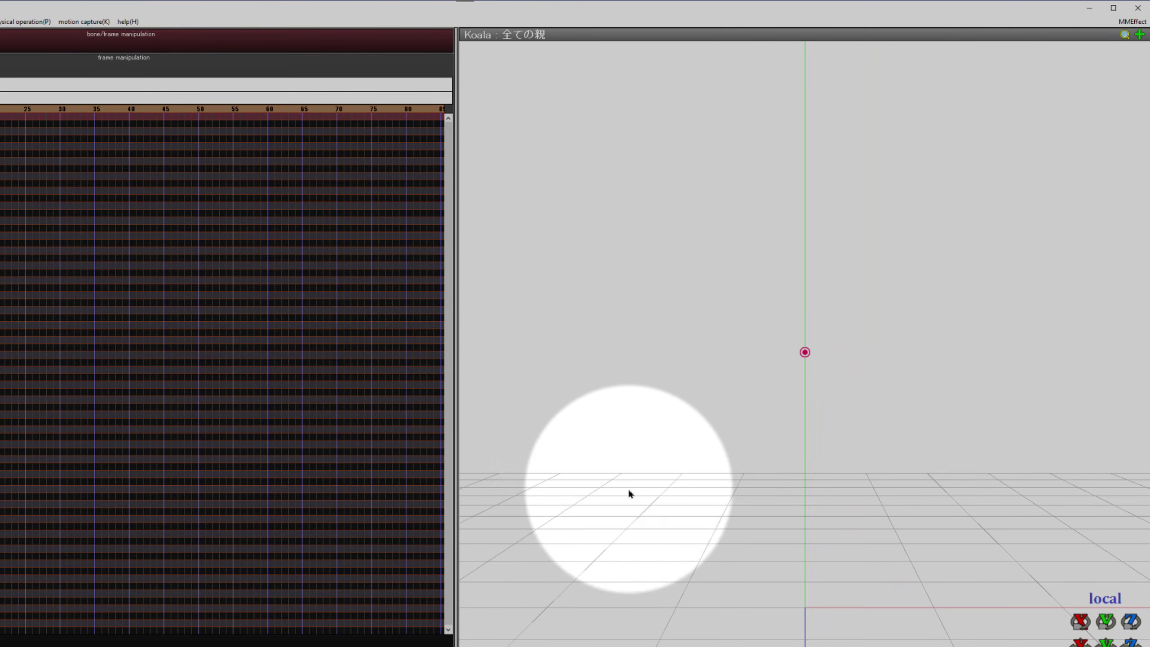
Examine the loaded character model from the front, the side and above, both from a distance and close up.
scroll(807, 419, "down", 3)
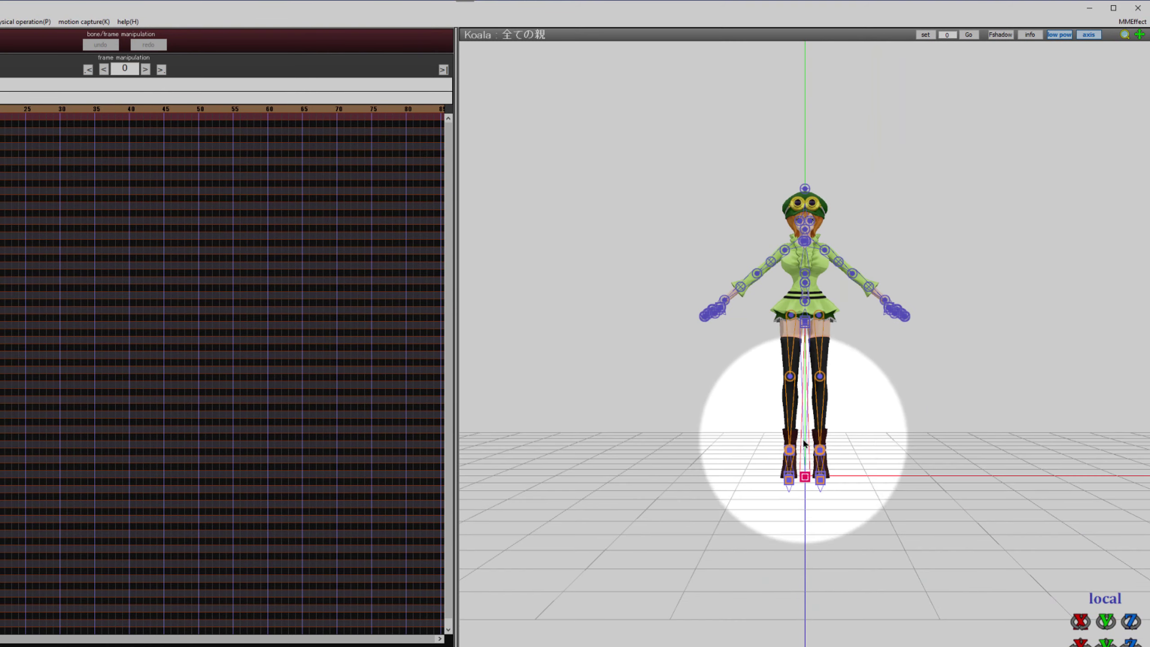
right_click_drag(722, 516, 818, 511)
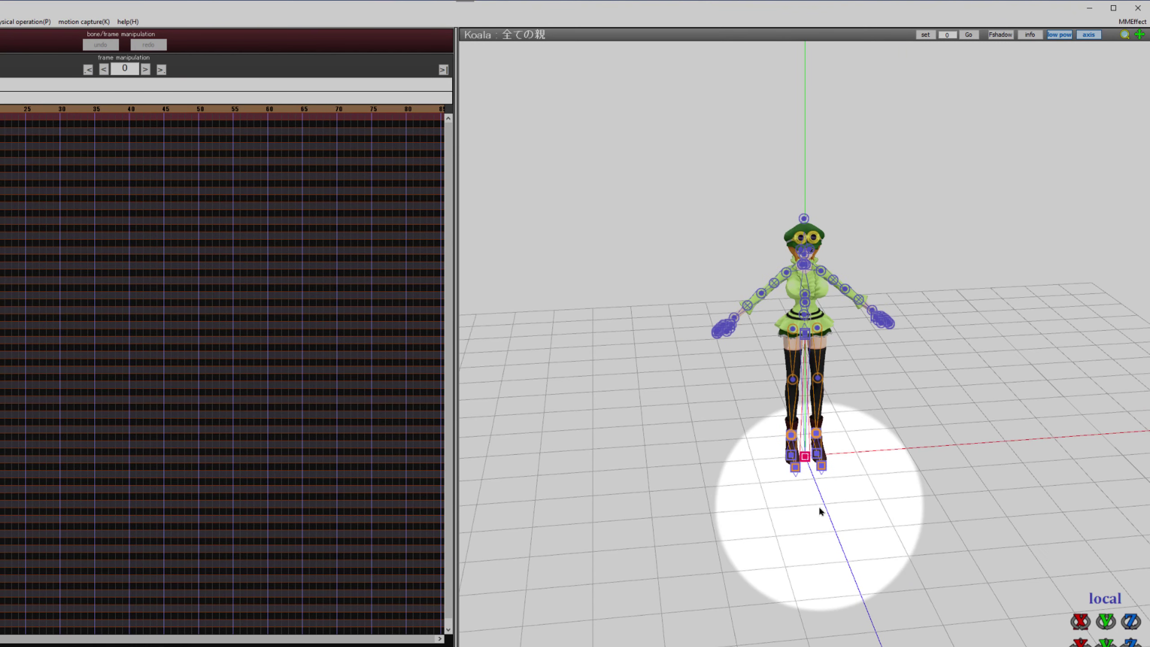
scroll(818, 511, "up", 5)
right_click_drag(936, 525, 884, 513)
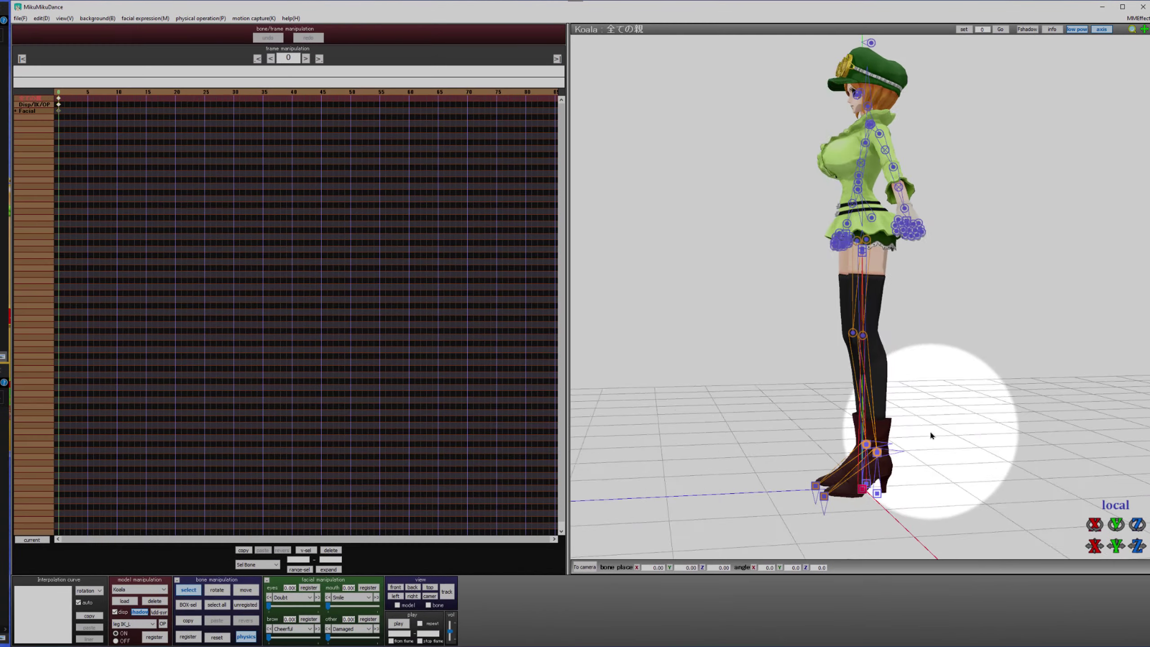
right_click_drag(931, 435, 959, 353)
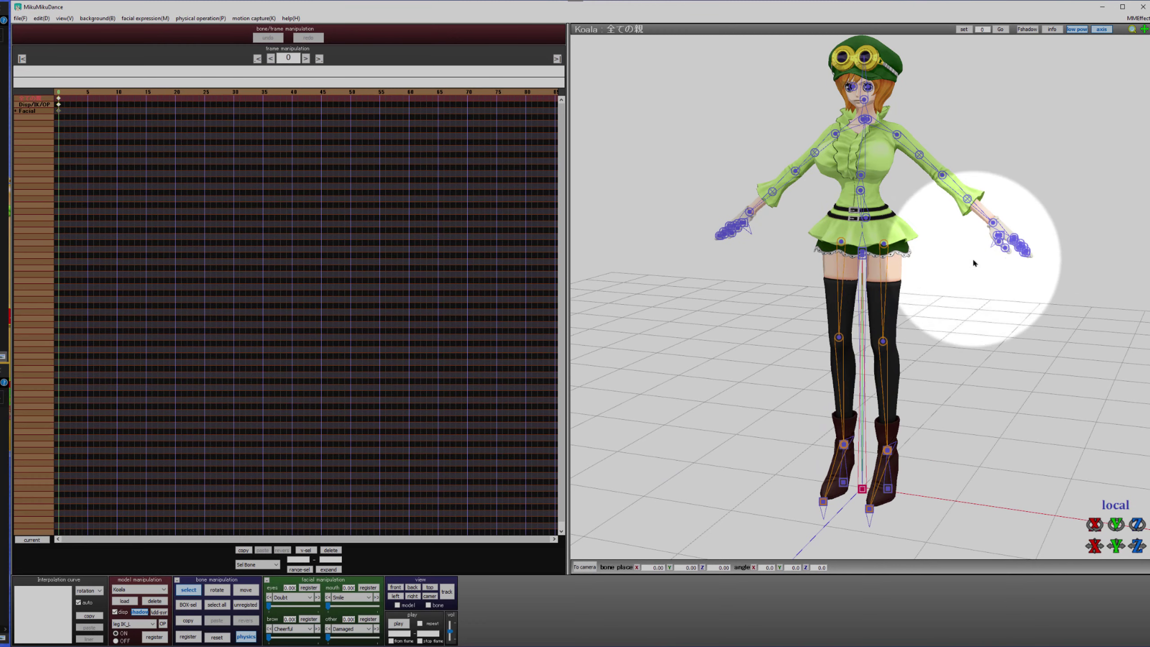
right_click_drag(962, 342, 962, 391)
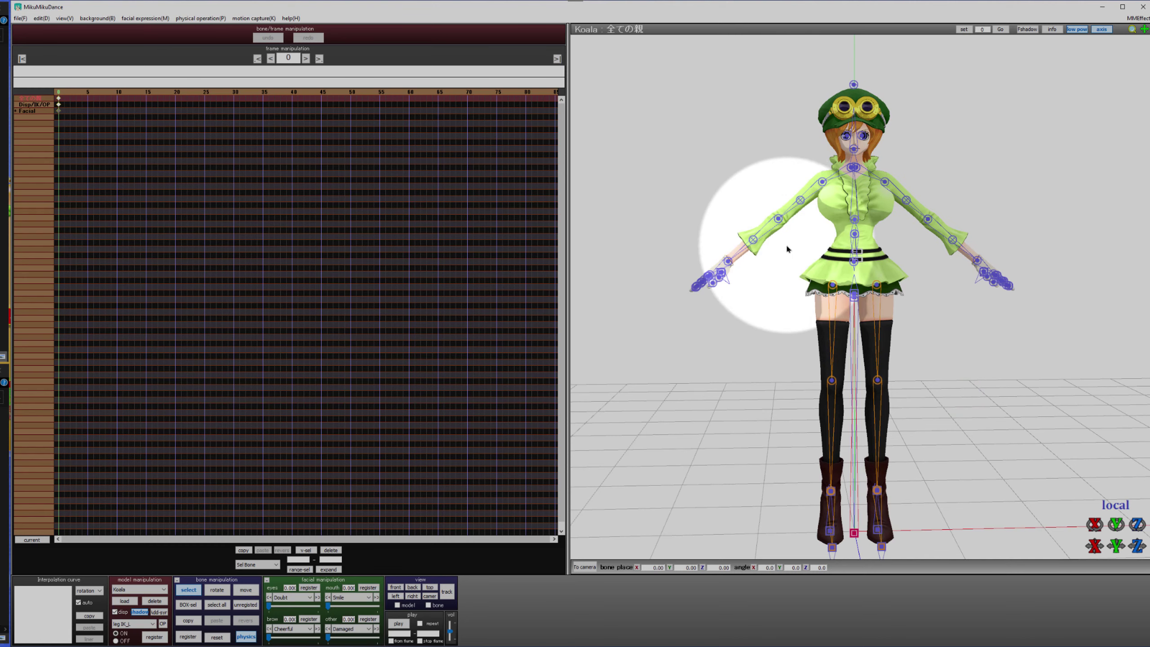
scroll(946, 430, "down", 5)
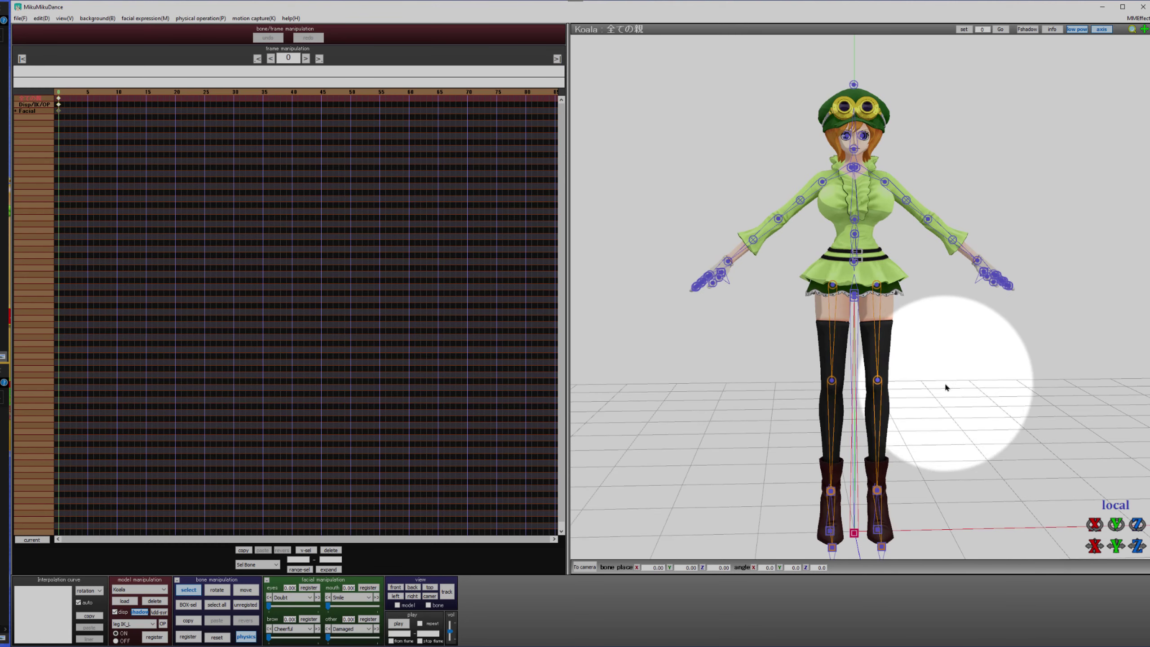
scroll(975, 389, "up", 4)
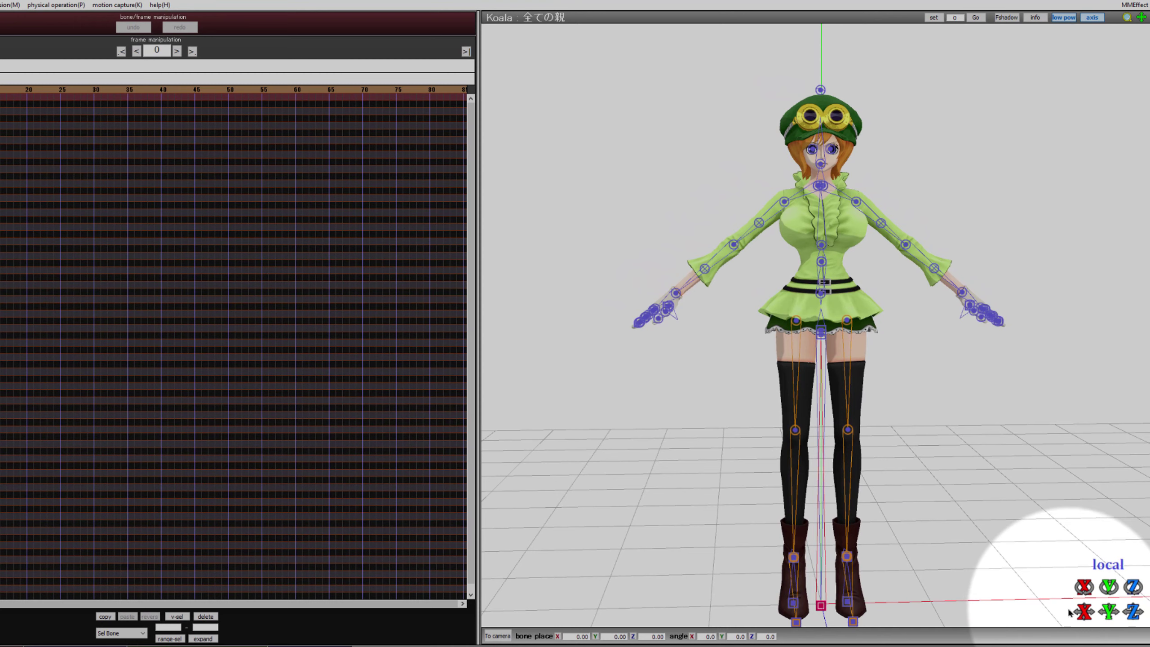
Shift the whole character slightly along its local X axis using the root bone.
left_click_drag(1084, 611, 679, 290)
left_click_drag(1147, 290, 92, 98)
left_click_drag(844, 199, 852, 340)
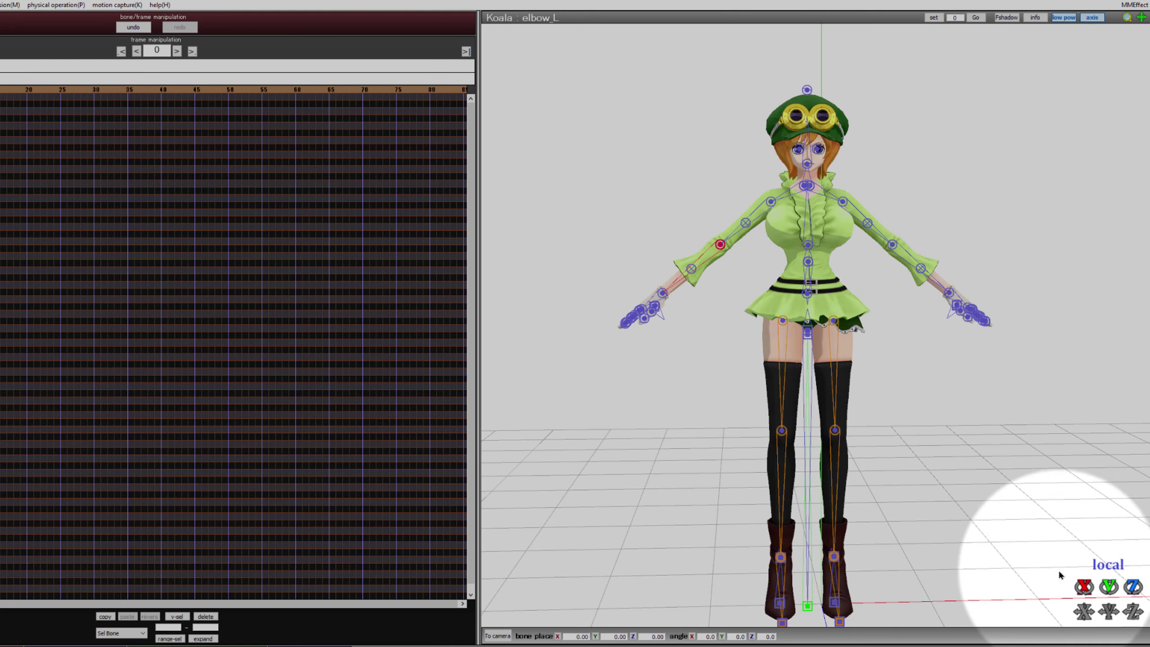
Try rotating the elbow_L bone about its local axes, and undo the rotation.
left_click_drag(1114, 594, 320, 150)
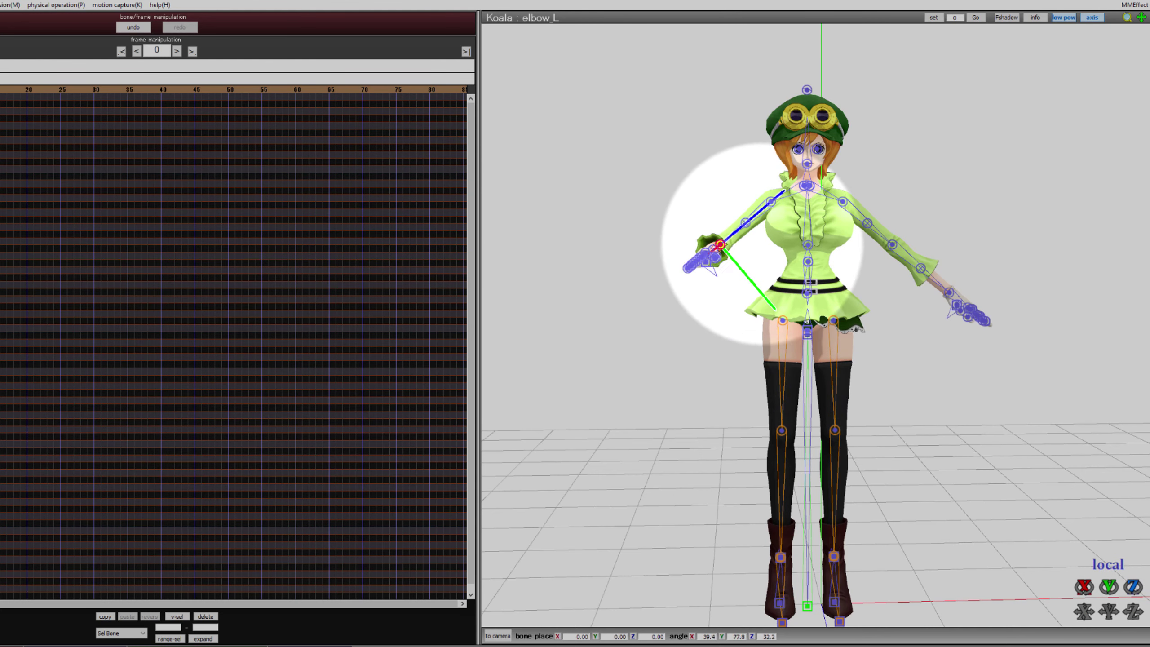
left_click_drag(733, 287, 739, 292)
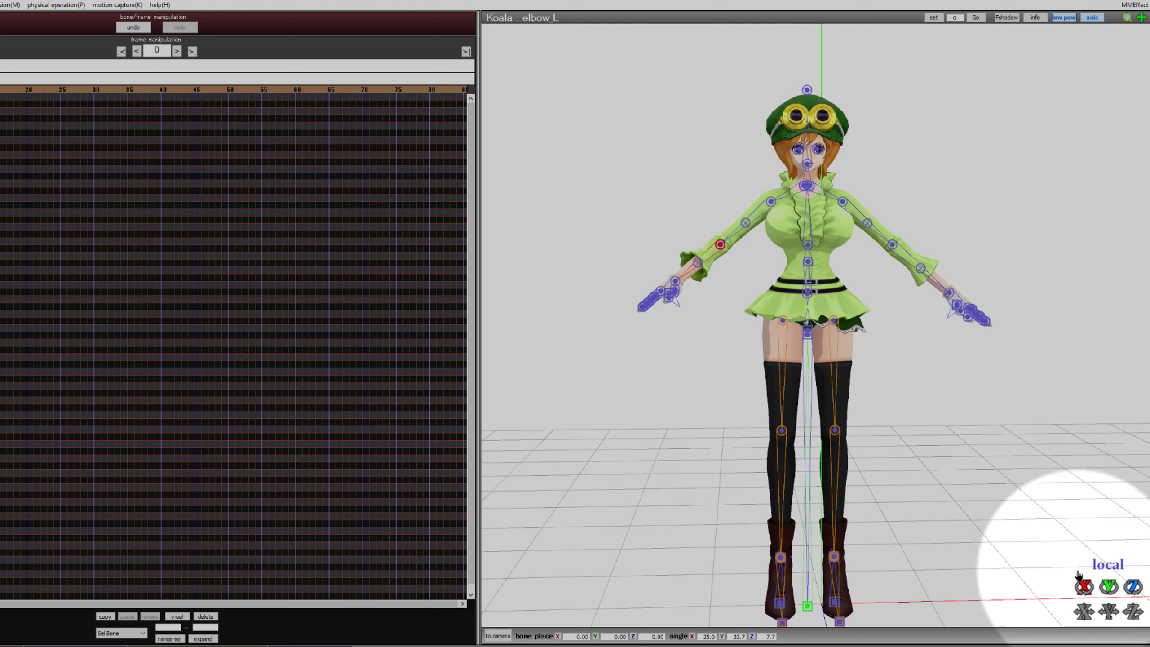
key("ctrl+z")
Inspect the character's placement on the grid from front and angled views, near and far.
mouse_move(889, 329)
right_mouse_down()
mouse_move(900, 355)
mouse_move(901, 326)
right_mouse_up()
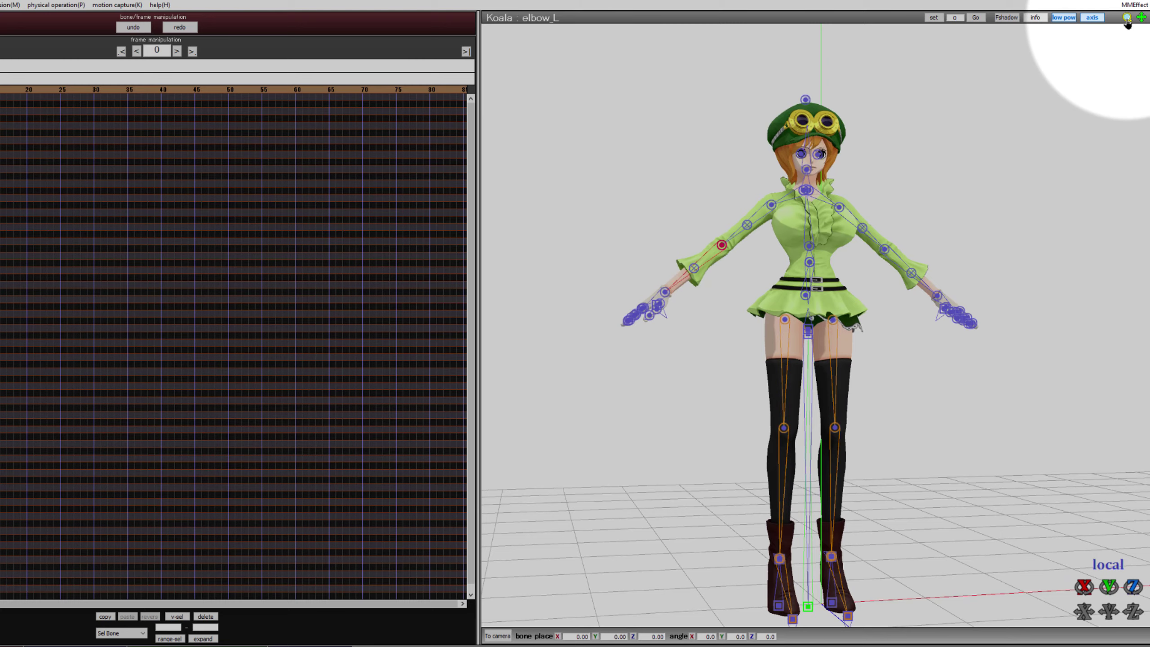
left_click_drag(819, 345, 1059, 329)
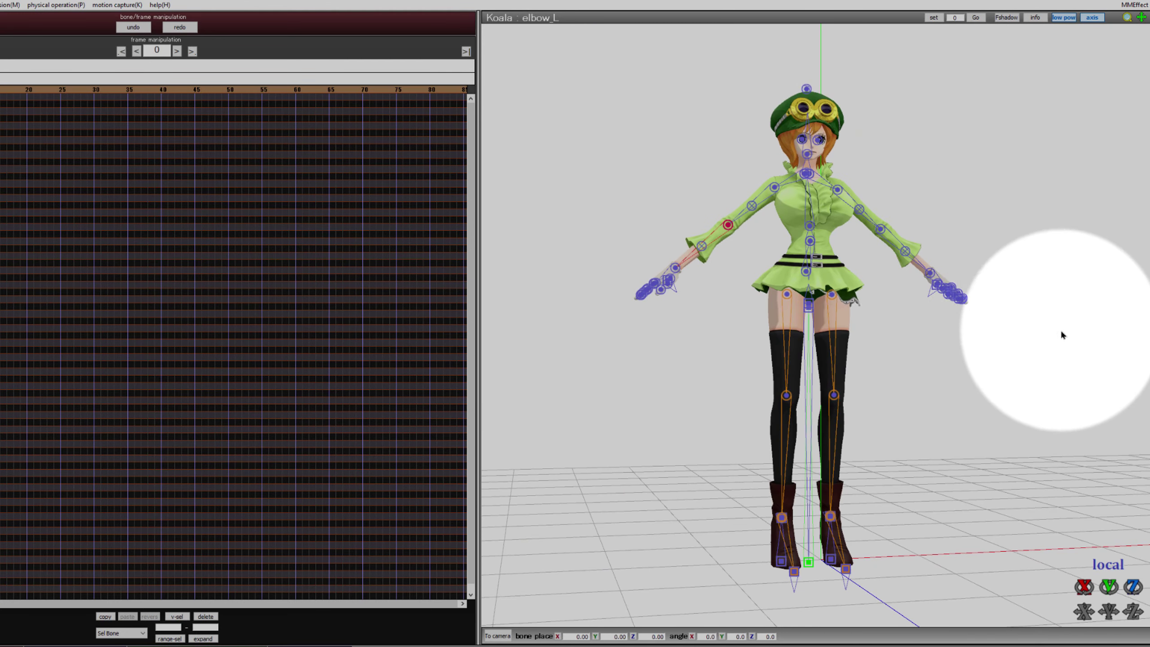
right_click_drag(1062, 335, 945, 389)
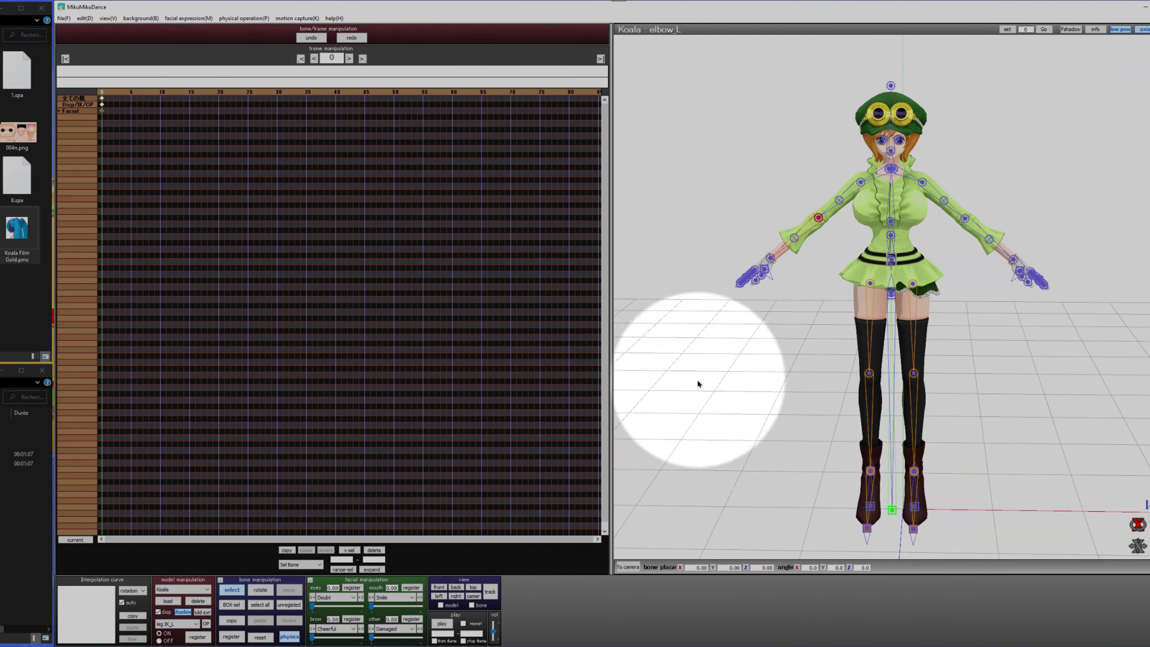
scroll(946, 426, "down", 5)
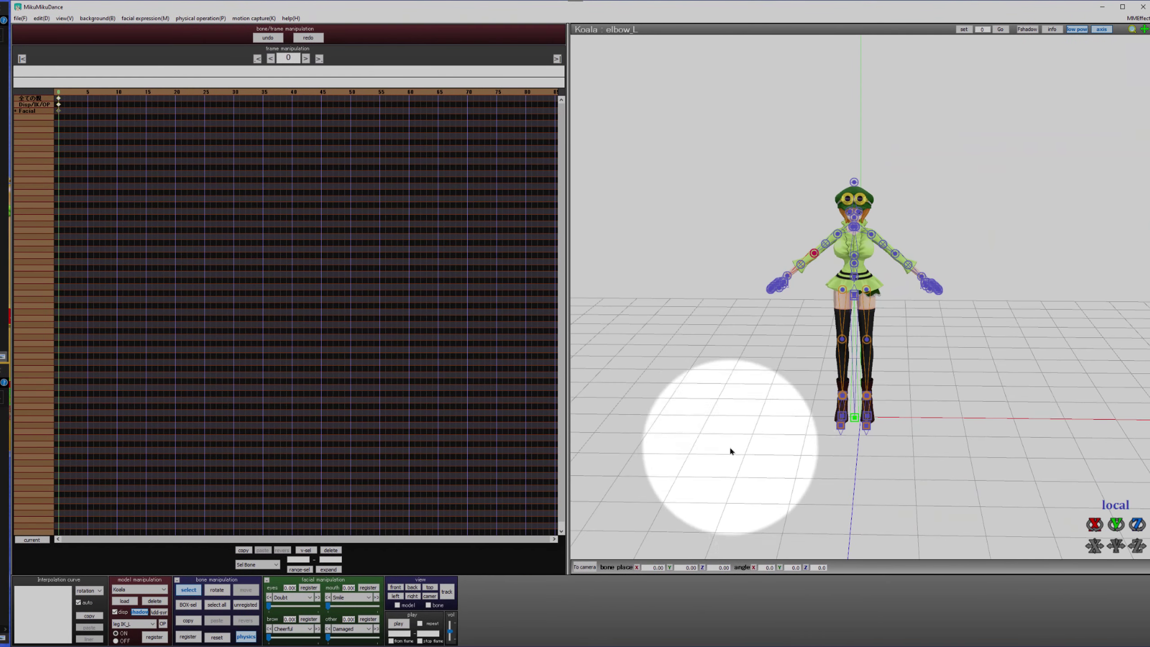
mouse_move(1029, 511)
right_mouse_down()
mouse_move(1041, 496)
mouse_move(1042, 517)
right_mouse_up()
right_click_drag(810, 520, 880, 514)
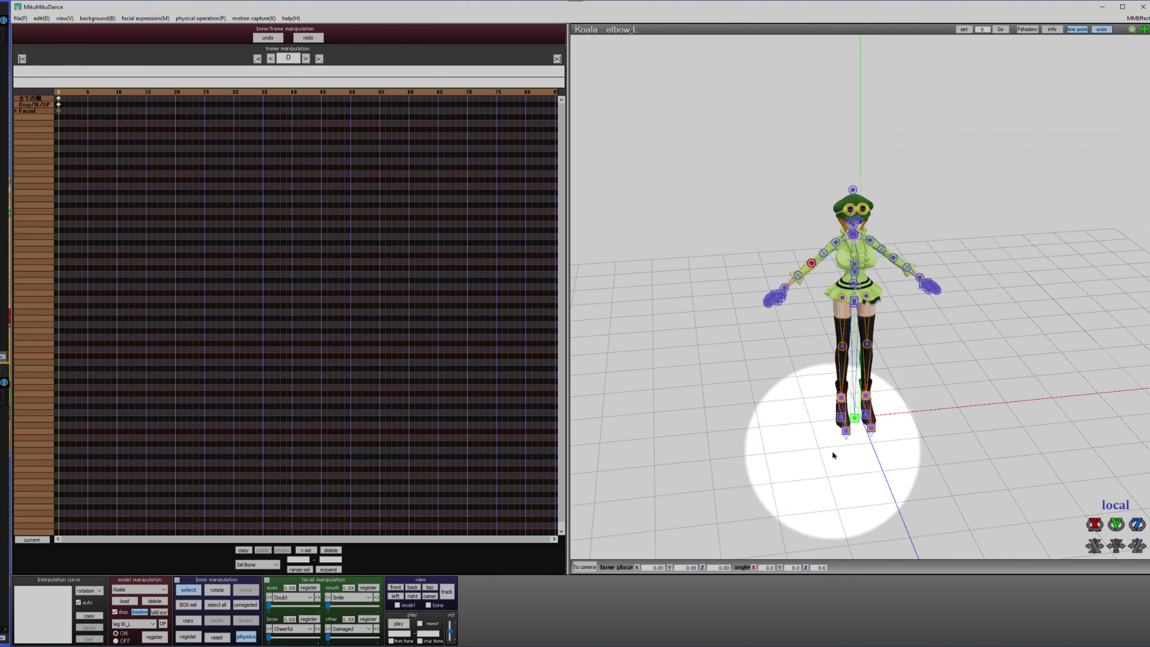
right_click_drag(886, 457, 837, 419)
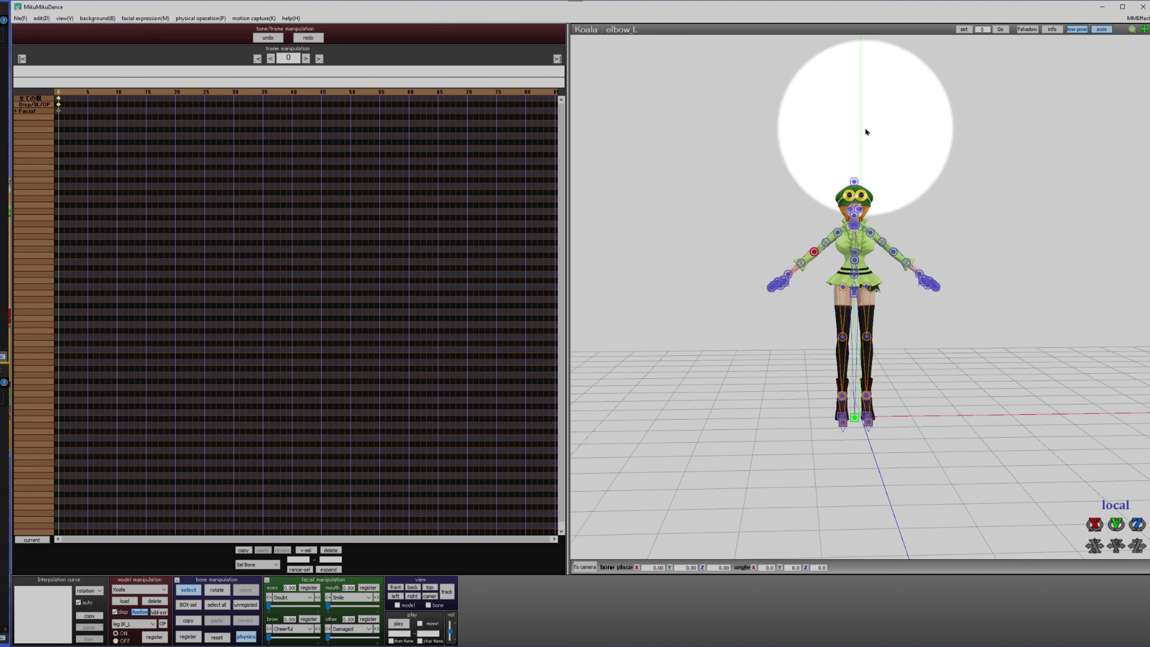
left_click(985, 315)
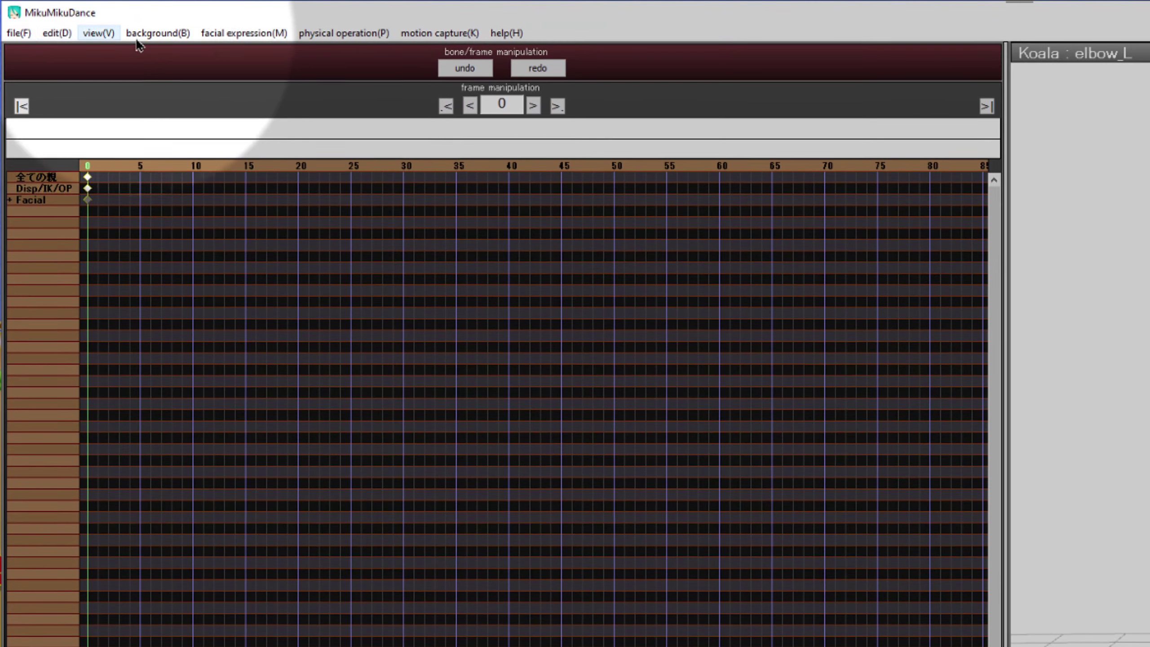
Select all bone frames of the green-clothed Koala model.
left_click(55, 33)
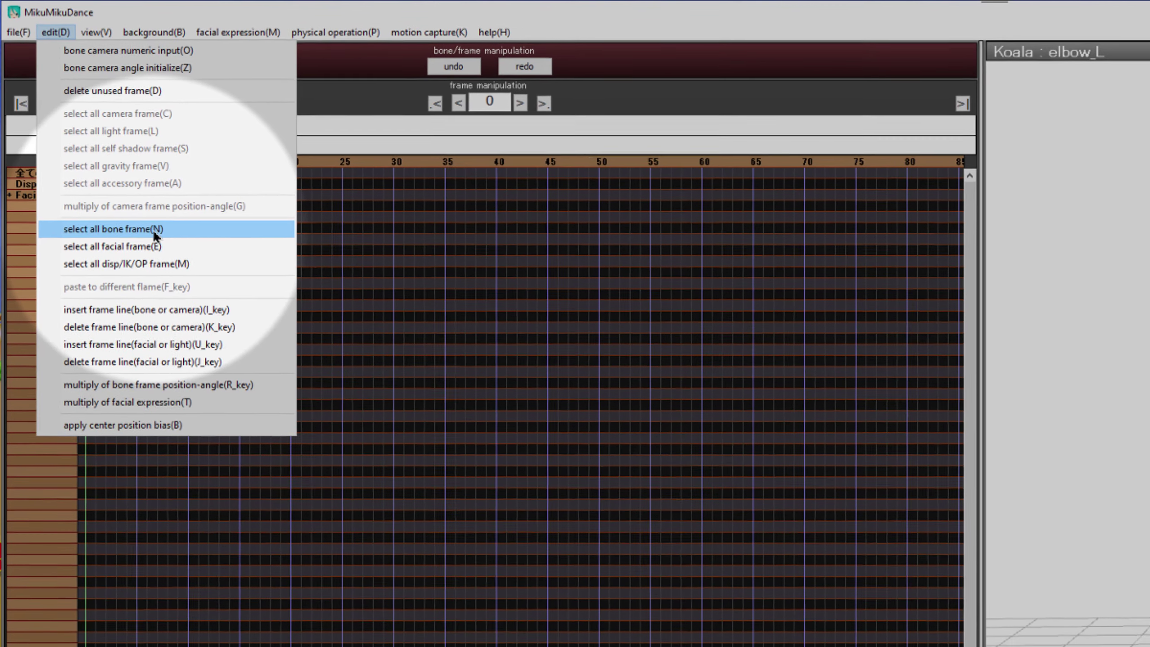
left_click(152, 234)
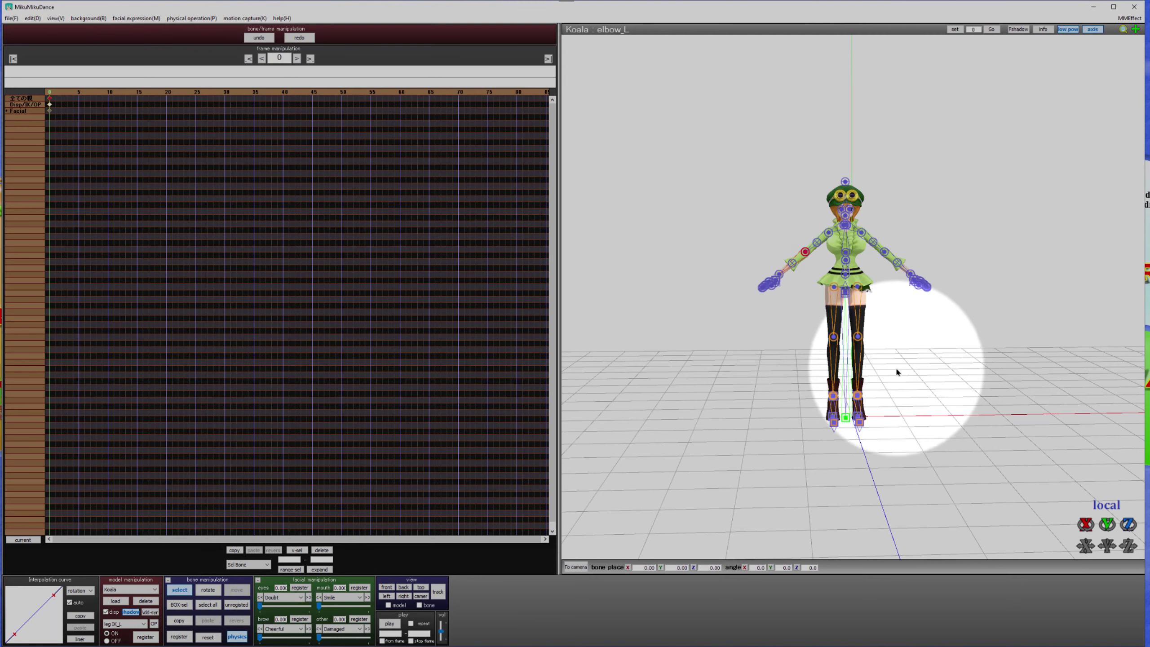
left_click(742, 325)
right_click_drag(766, 358, 742, 358)
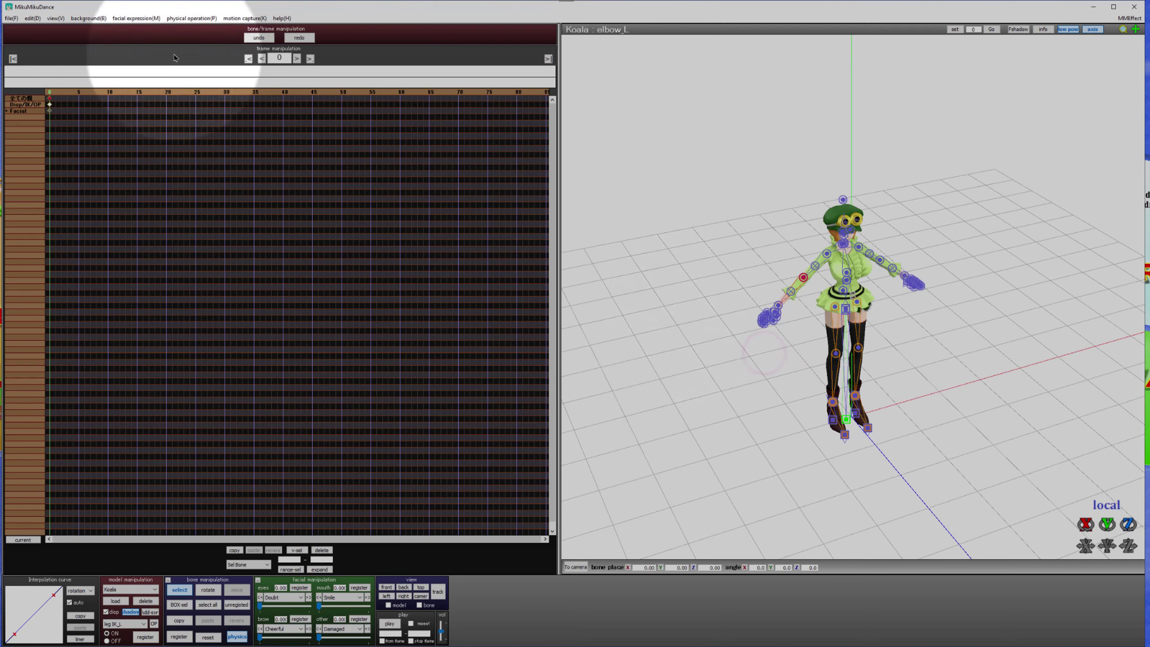
left_click(33, 18)
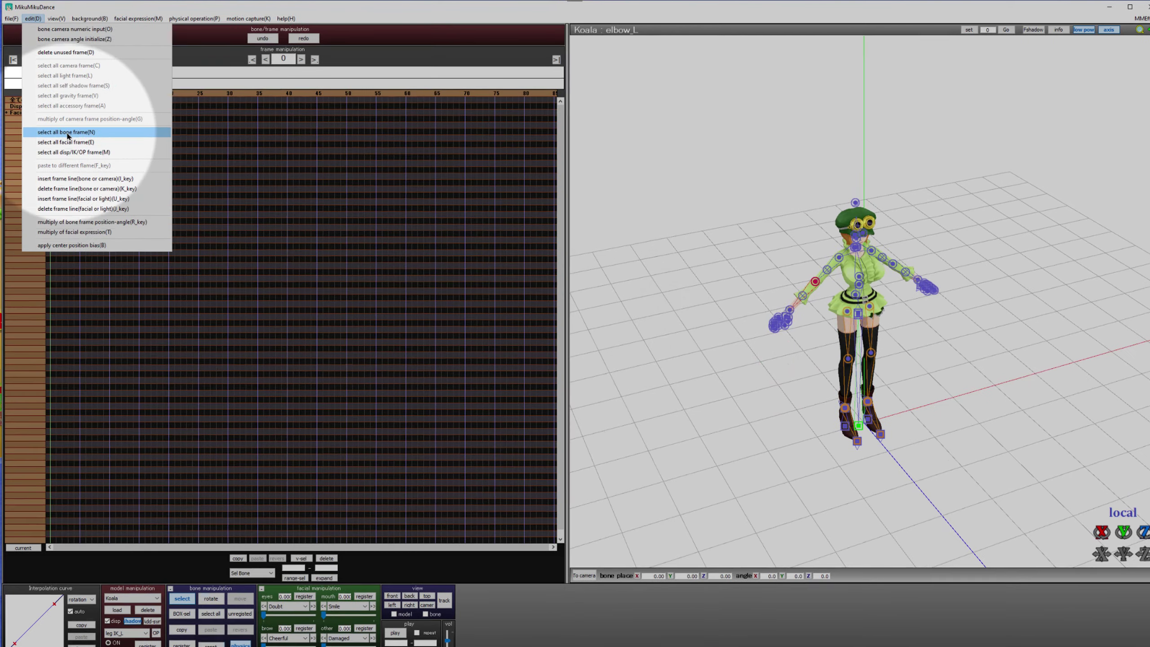
left_click(53, 131)
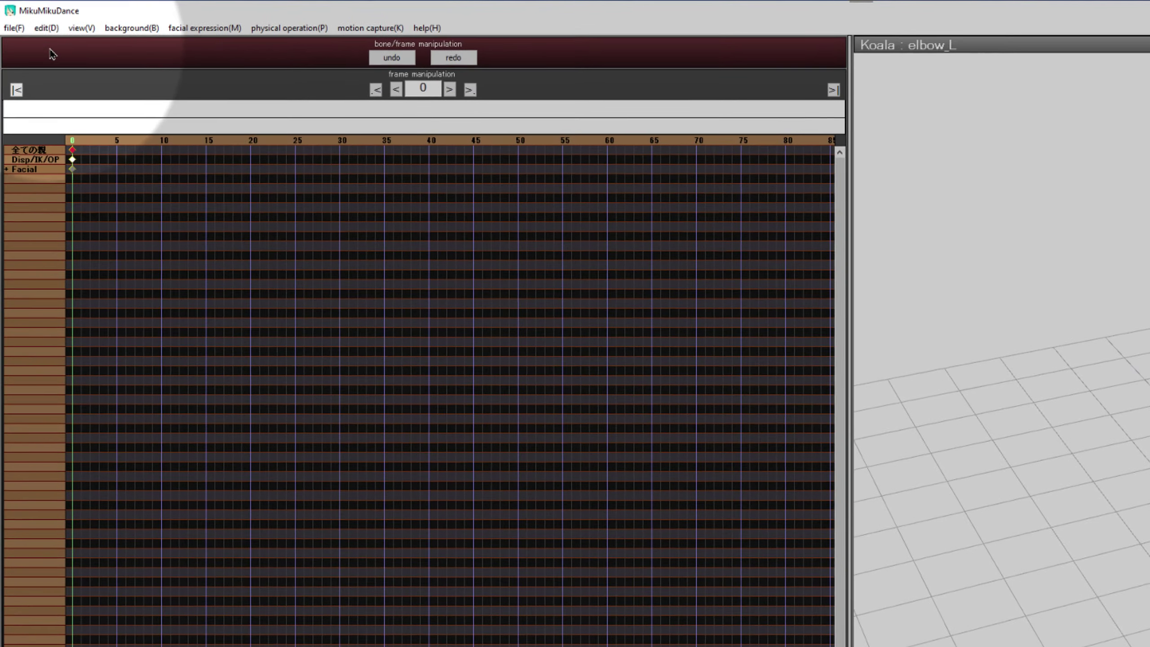
Apply a center position bias of X 20 to the selected bone frames.
left_click(50, 28)
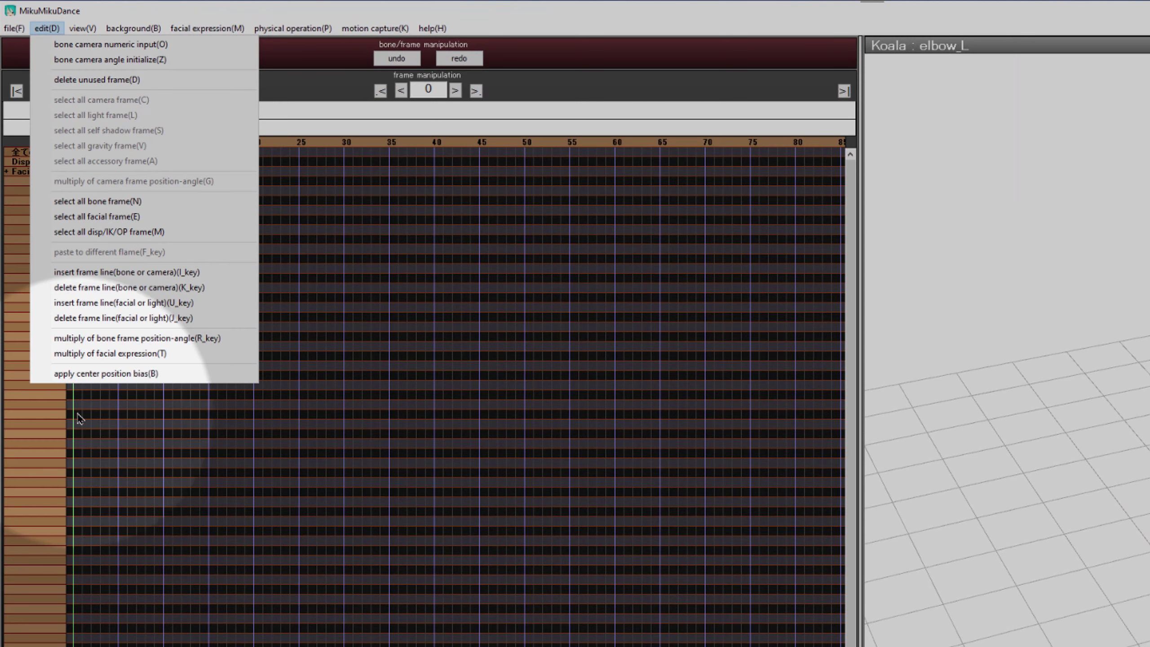
left_click(100, 374)
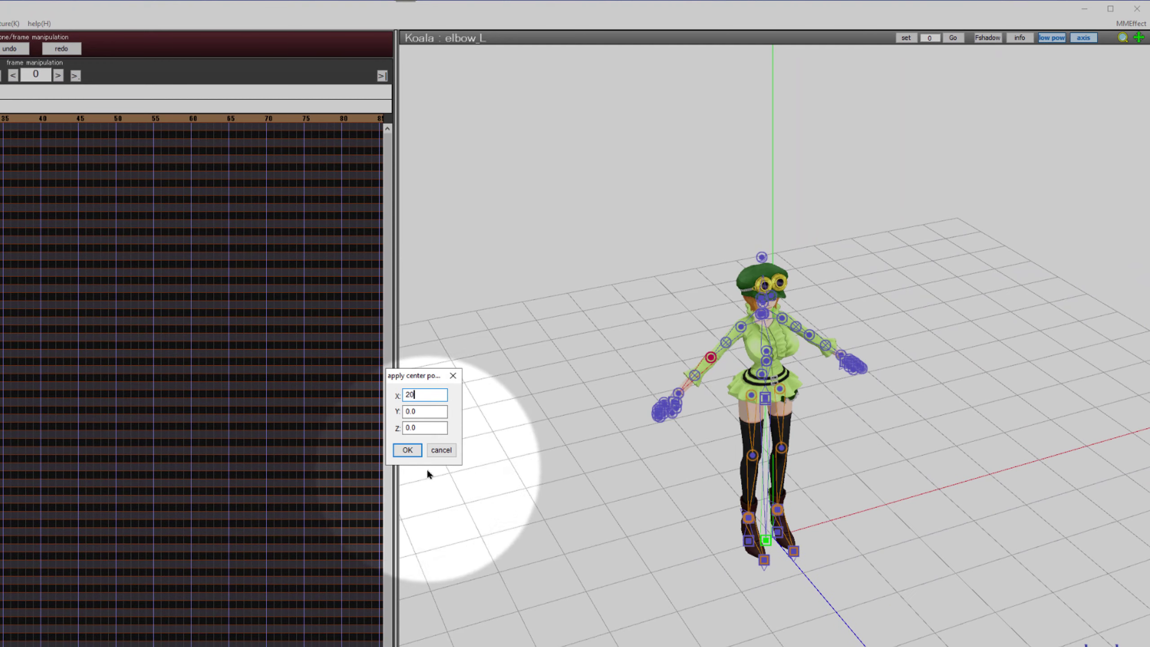
left_click(407, 450)
Load the second character file Koala.pmx into the scene and accept its model information.
right_click_drag(1014, 590, 1001, 567)
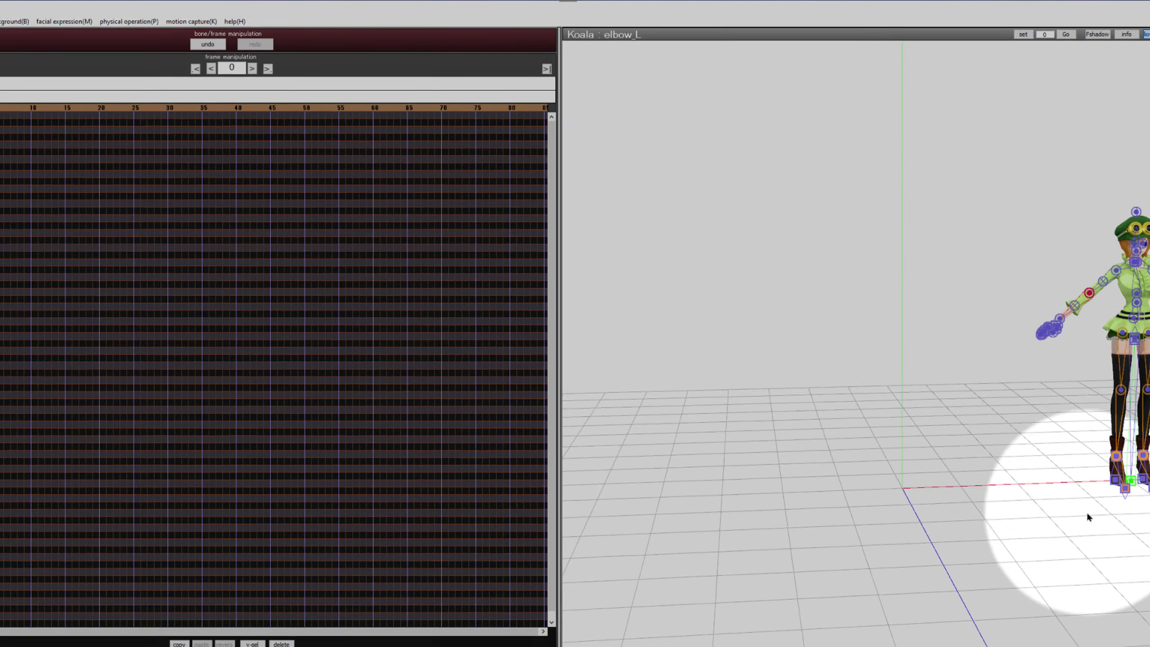
scroll(1087, 513, "down", 3)
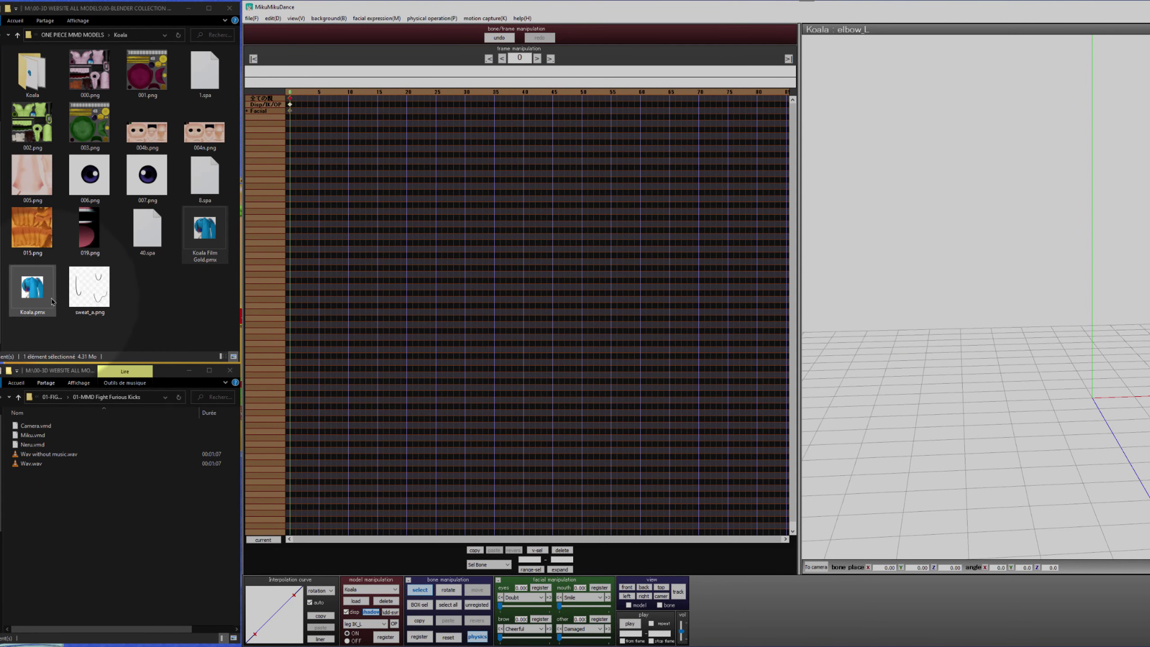
left_click_drag(27, 312, 1062, 224)
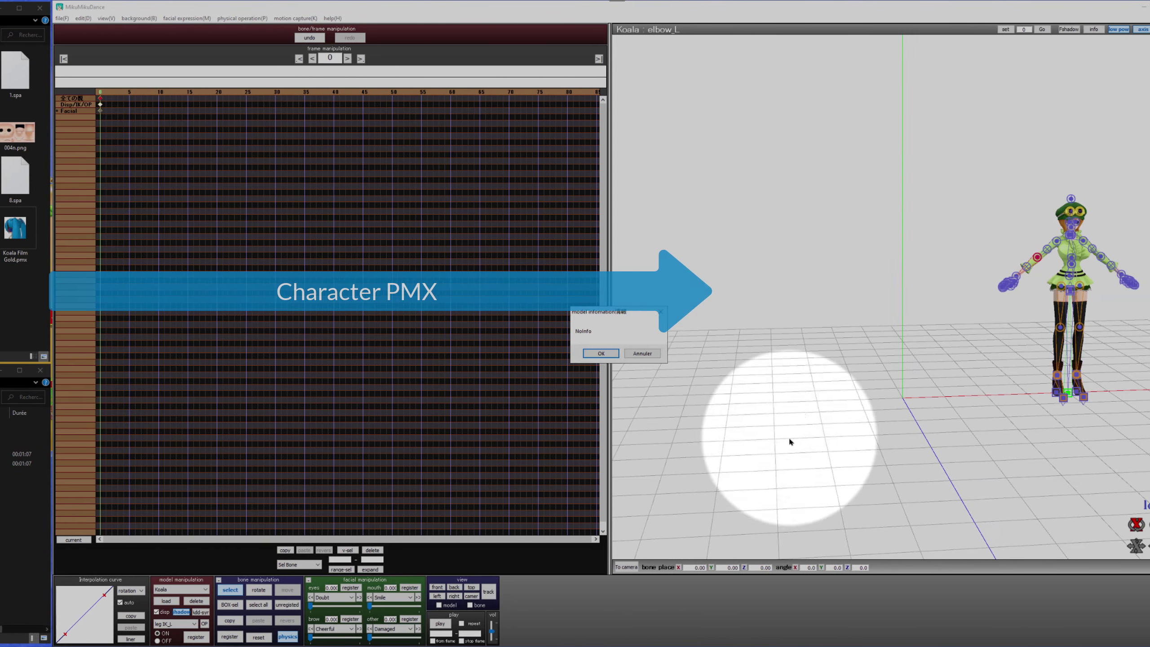
left_click(569, 354)
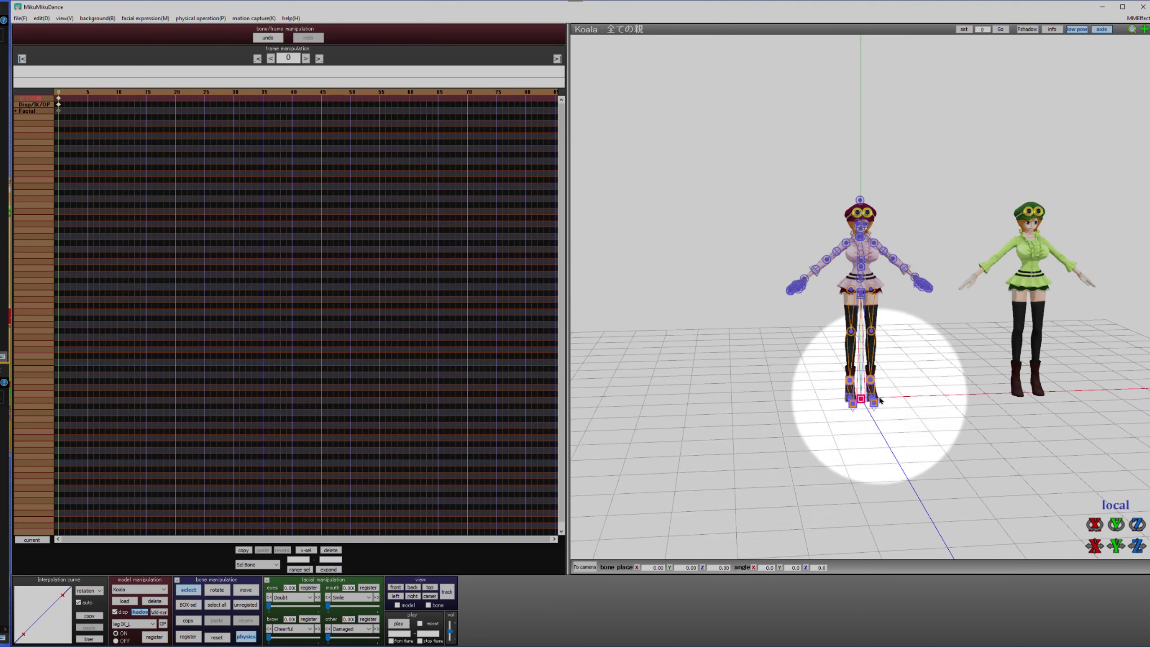
Load the motion file Miku.vmd onto the newly added Koala model and accept registering it by matching bone names.
mouse_move(936, 452)
right_mouse_down()
mouse_move(947, 468)
mouse_move(935, 466)
right_mouse_up()
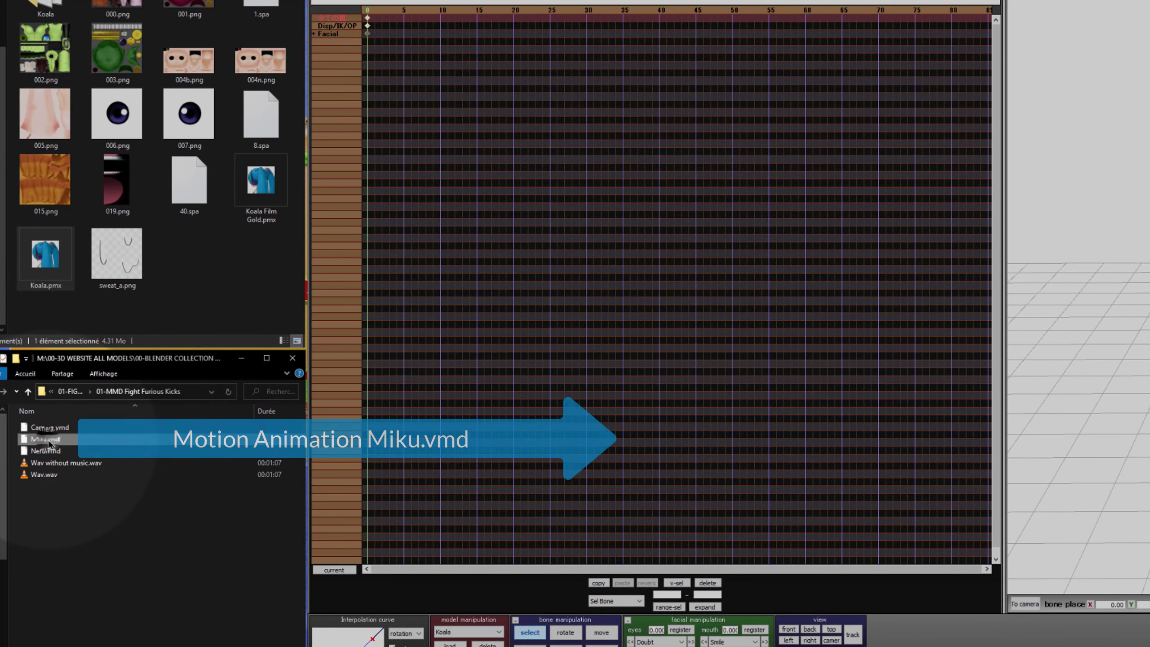
left_click_drag(49, 443, 649, 230)
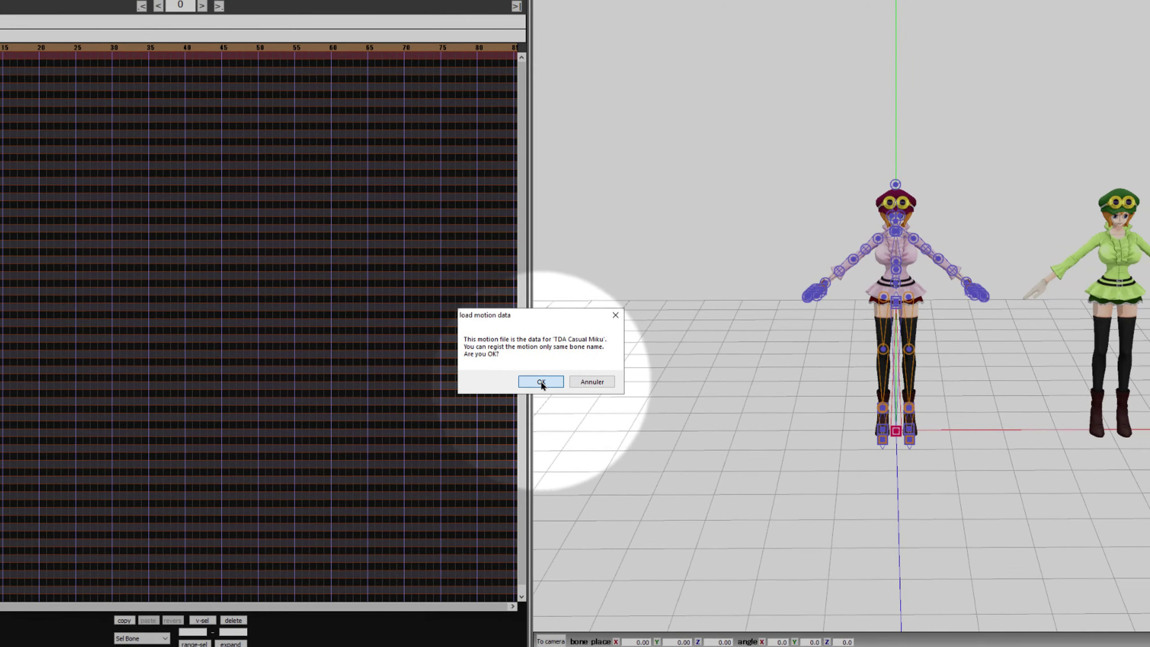
left_click(654, 367)
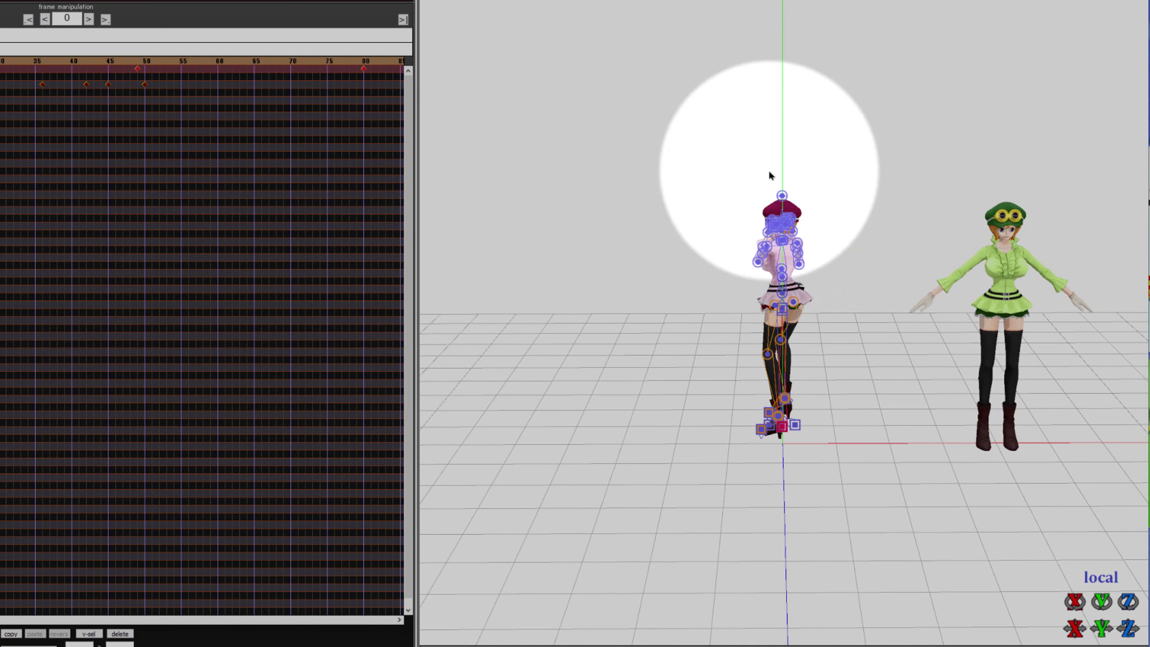
Load the motion file Neru.vmd onto the green-clothed Koala model.
right_click_drag(786, 420, 921, 539)
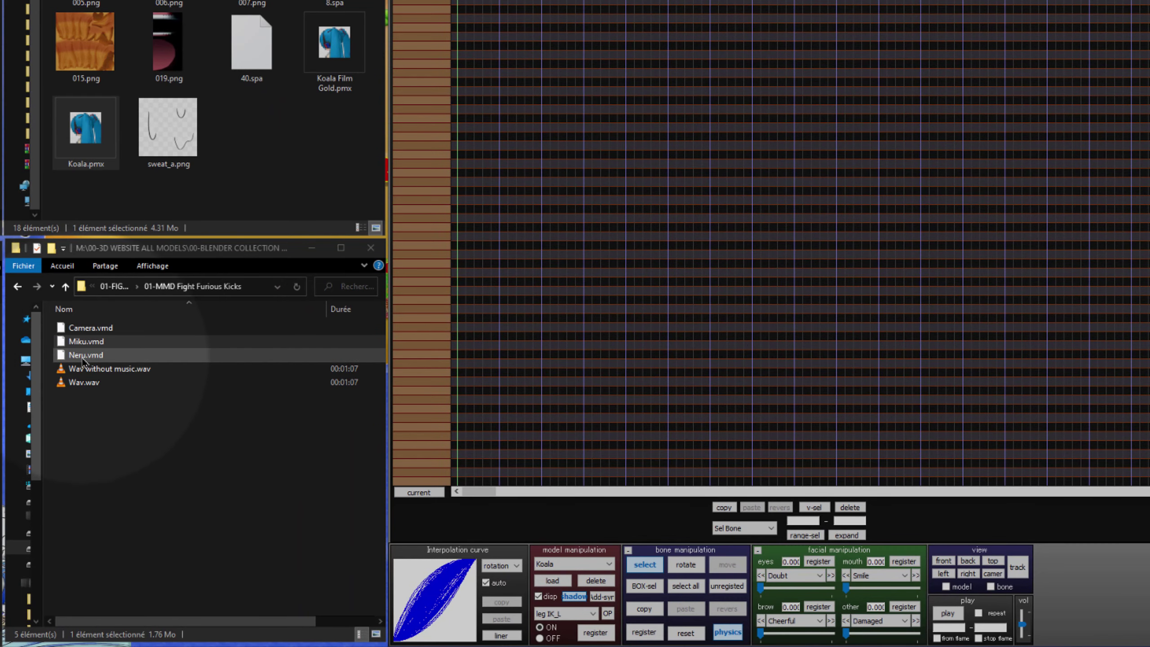
left_click_drag(83, 358, 886, 111)
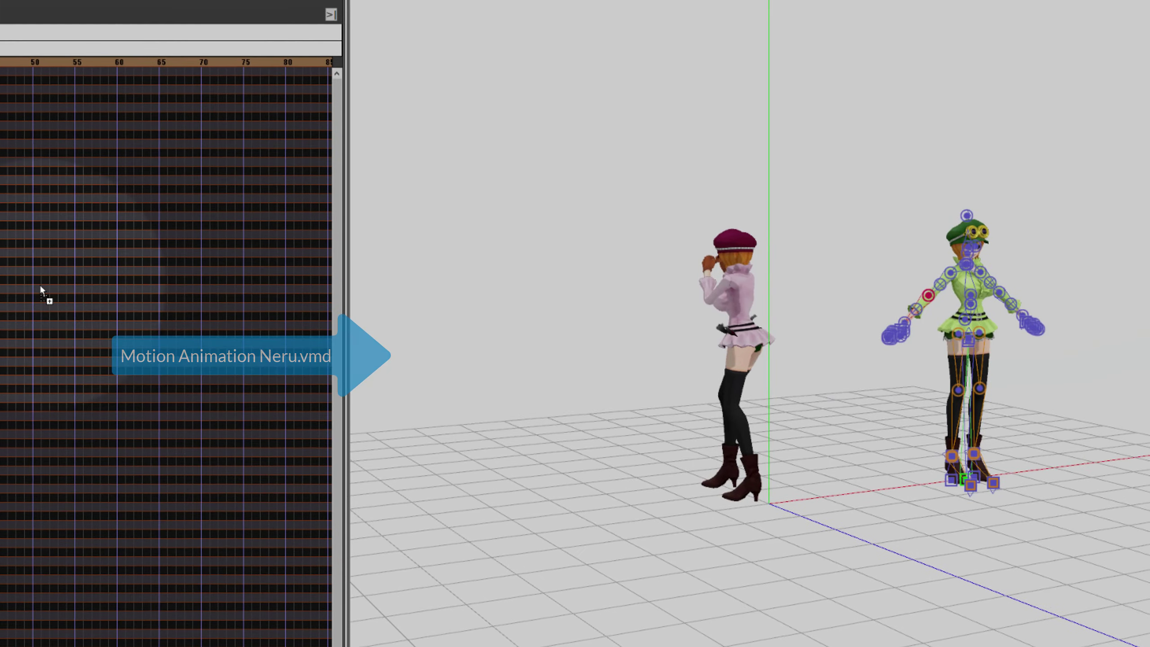
left_click_drag(41, 290, 84, 388)
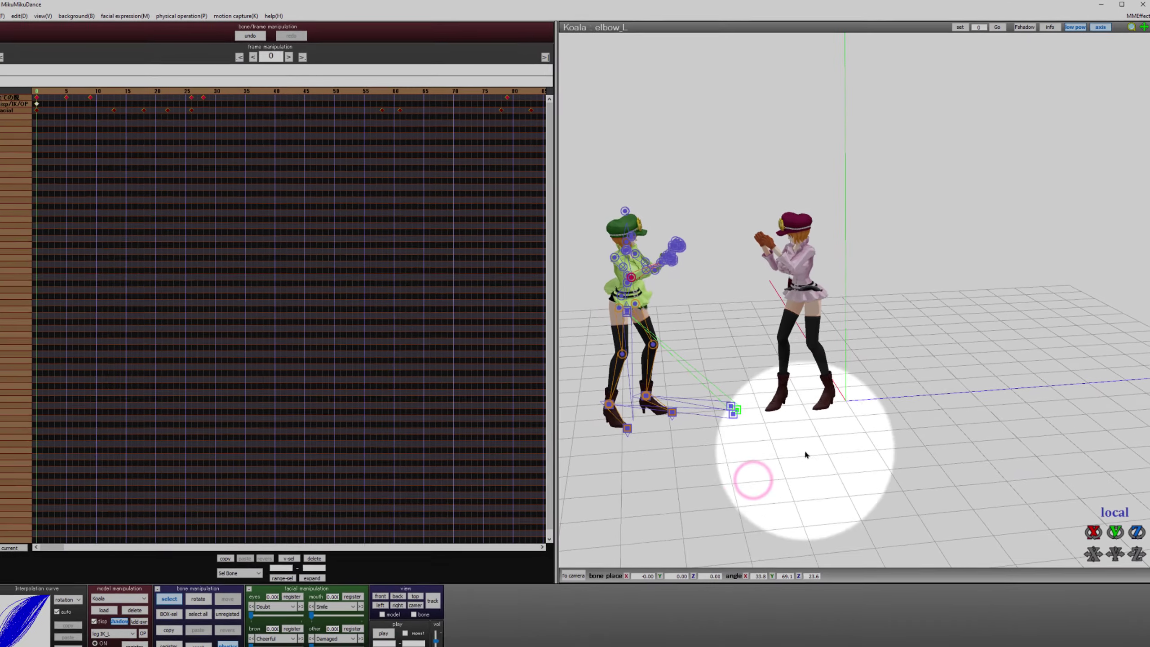
View both fighters from several angles, play back the fight animation and stop it.
middle_click_drag(805, 452, 827, 434)
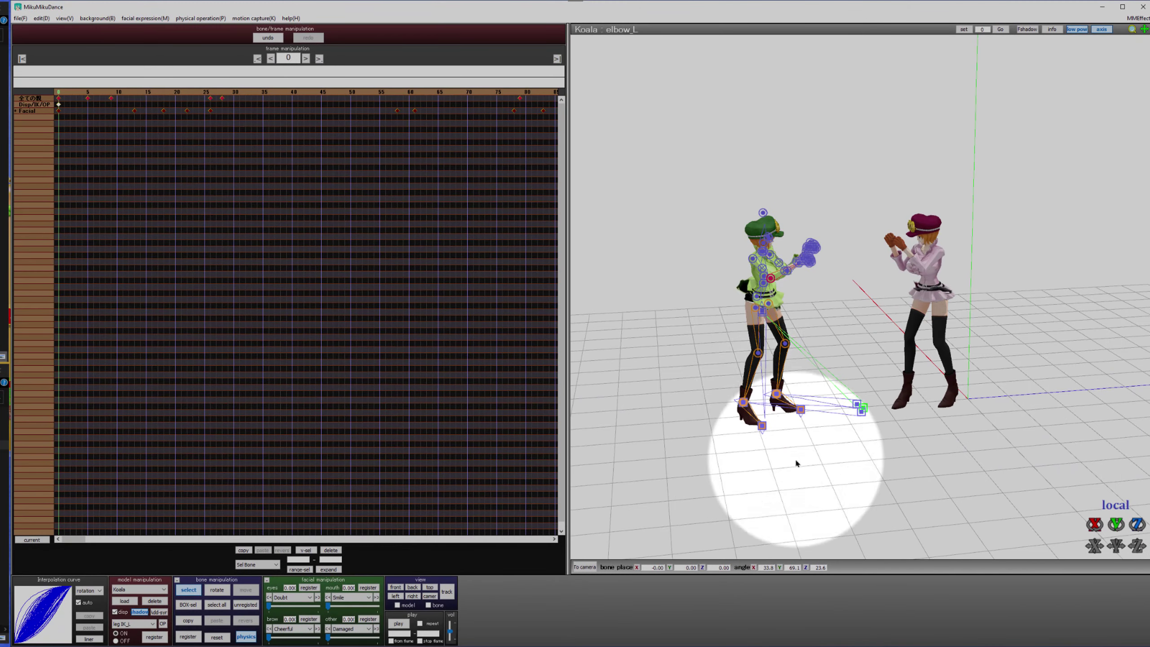
right_click_drag(796, 462, 824, 500)
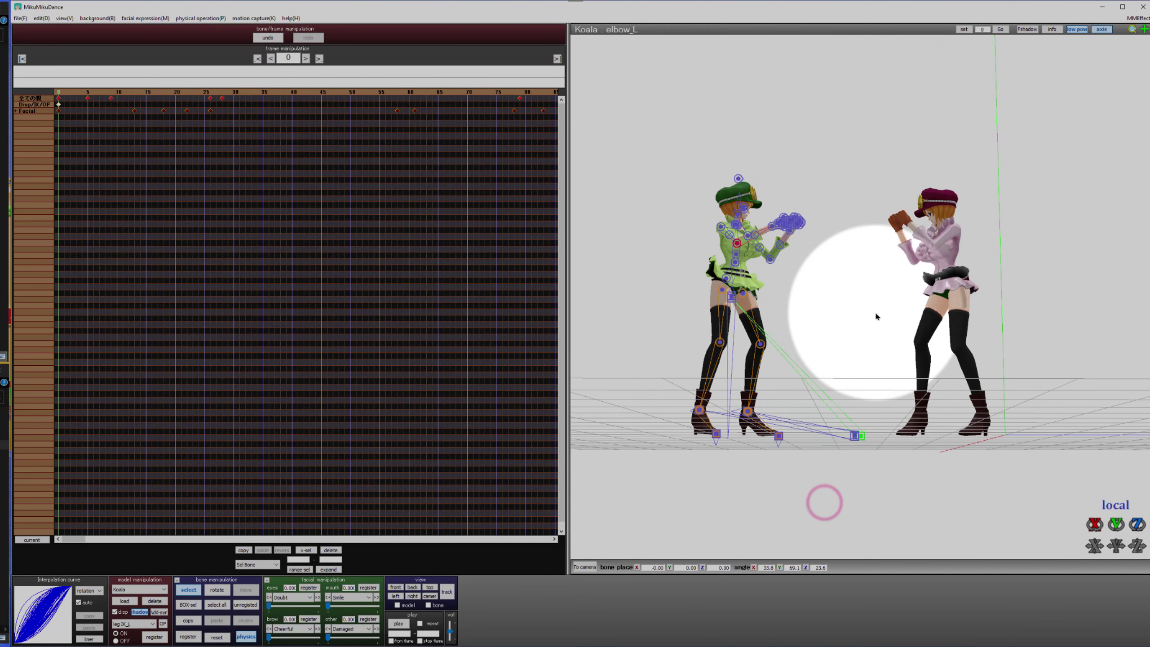
right_click_drag(821, 359, 878, 408)
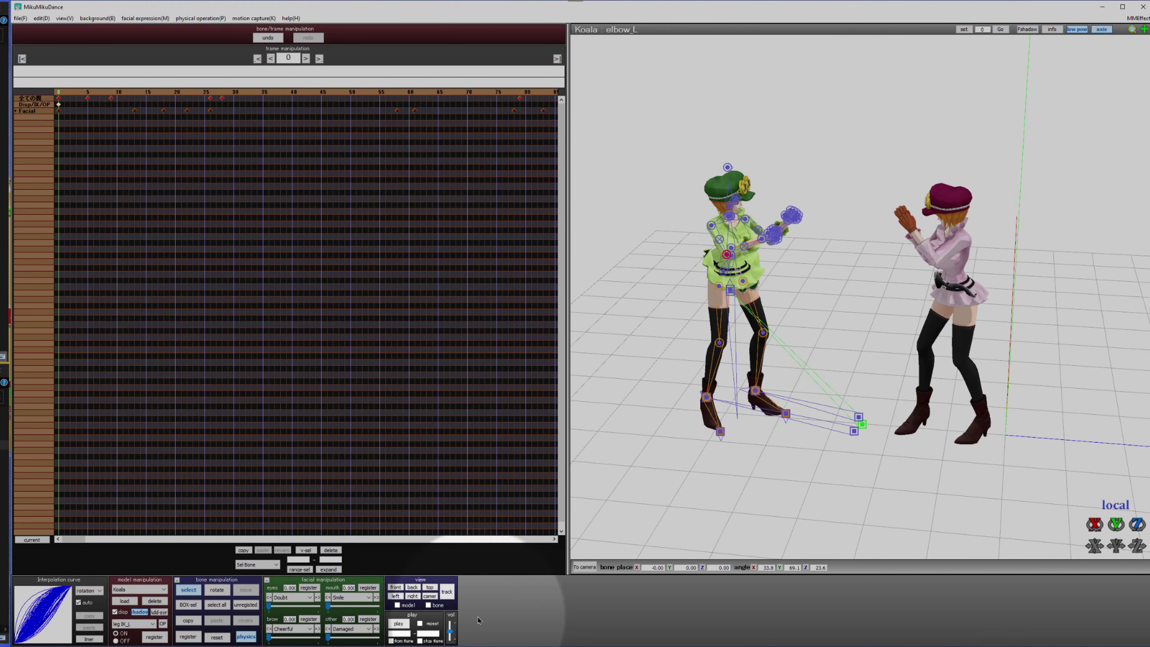
left_click(398, 624)
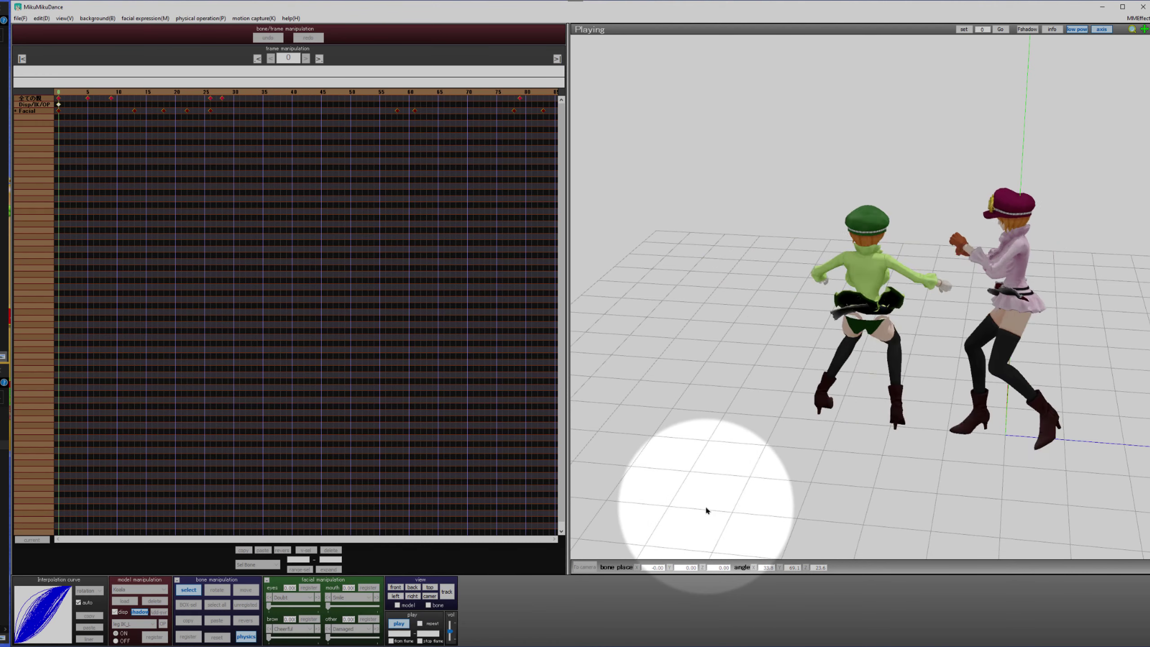
left_click(394, 627)
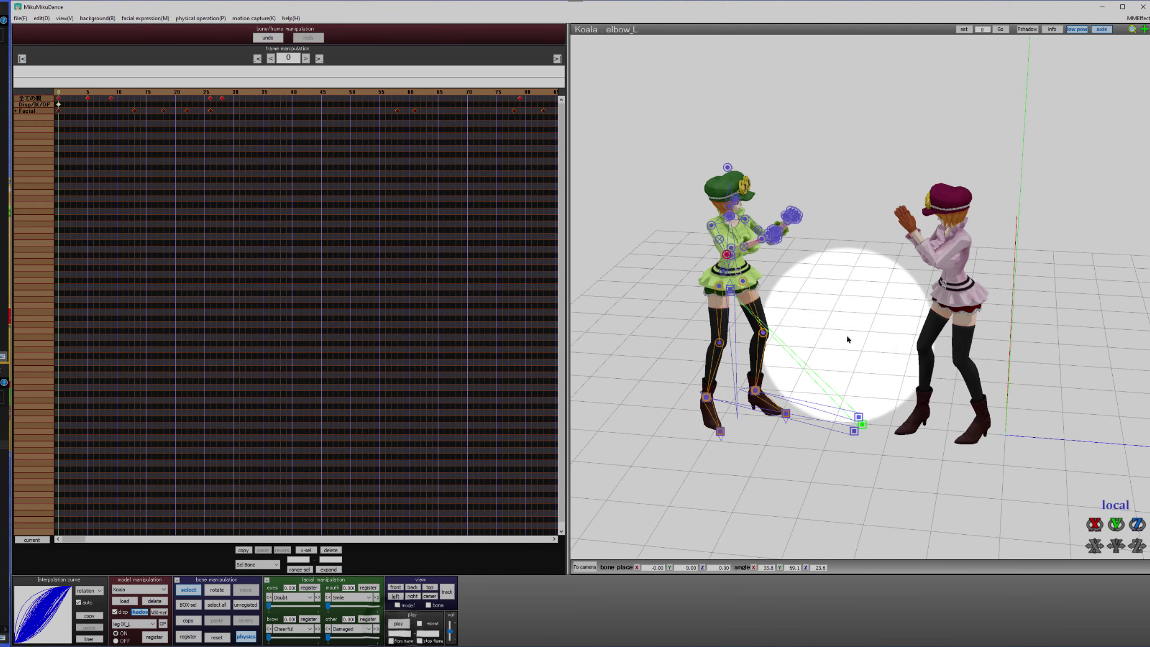
Load the sound file Wav without music.wav from the 01-MMD Fight Furious Kicks folder into the project.
mouse_move(955, 483)
right_mouse_down()
mouse_move(974, 482)
mouse_move(943, 474)
right_mouse_up()
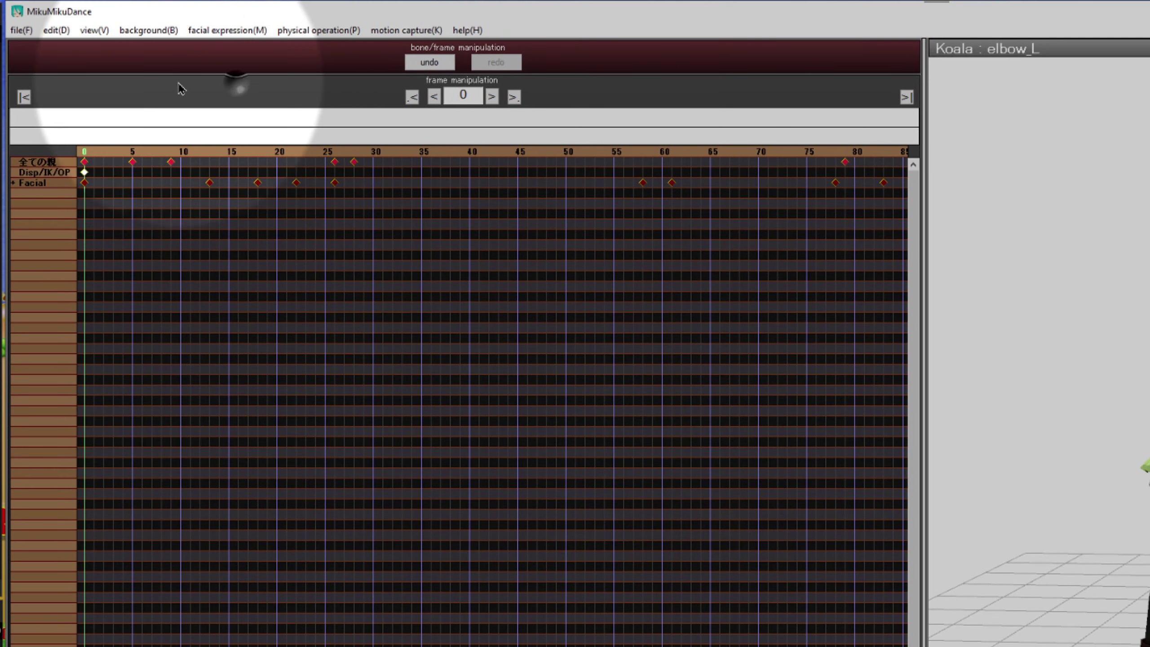
left_click(16, 30)
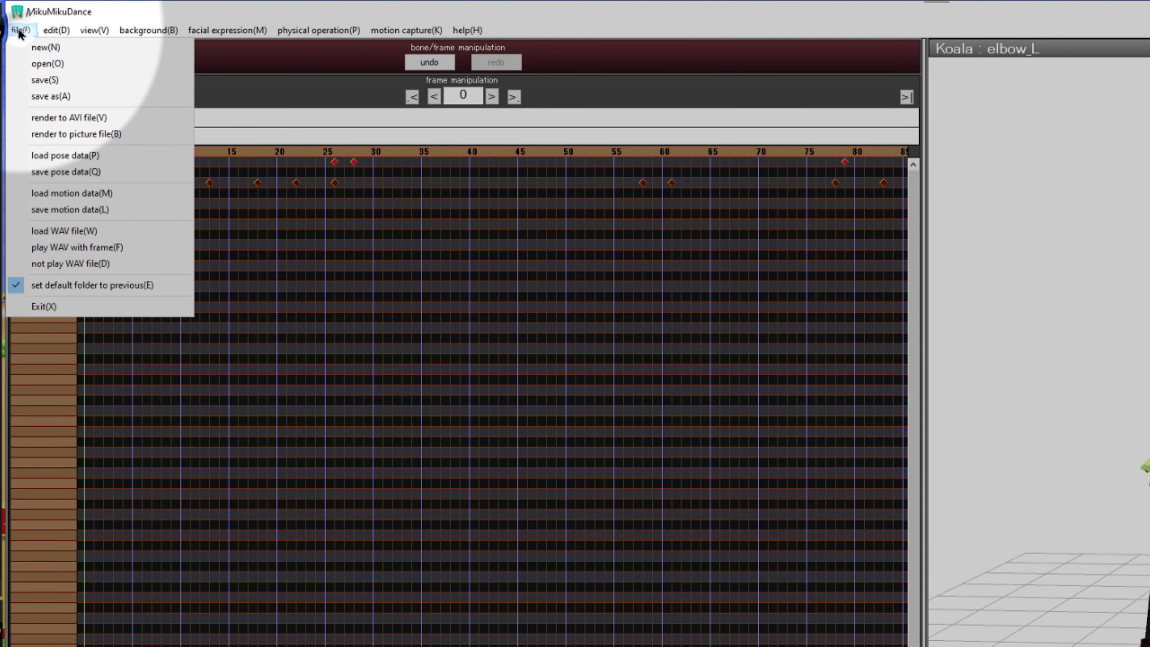
left_click(78, 234)
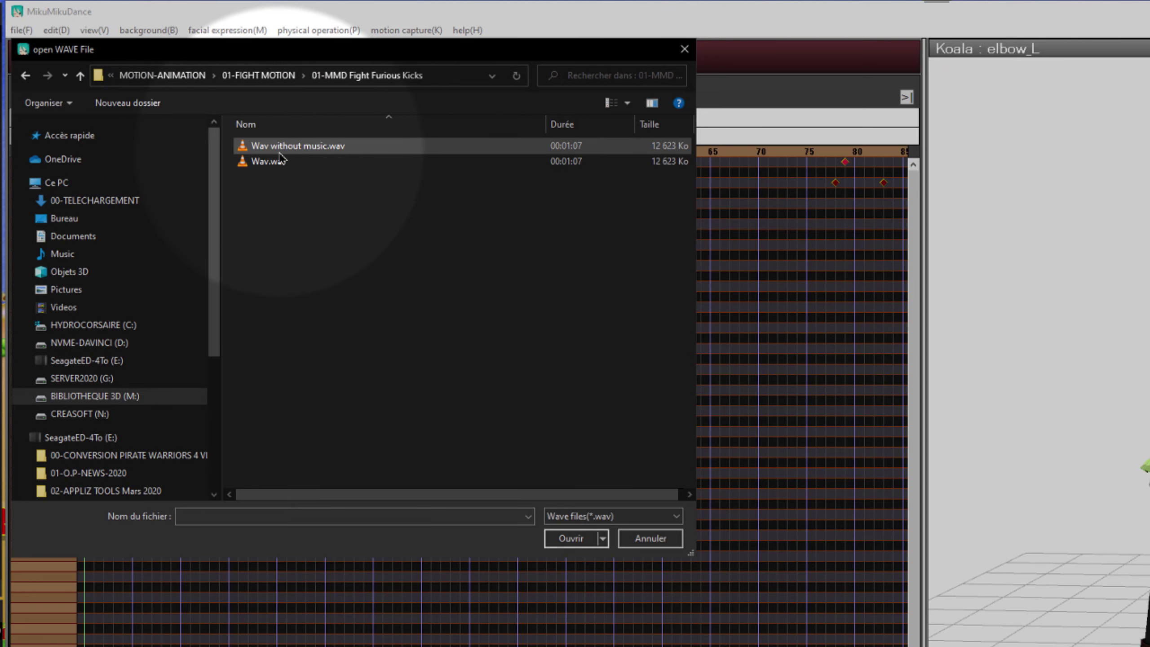
double_click(331, 150)
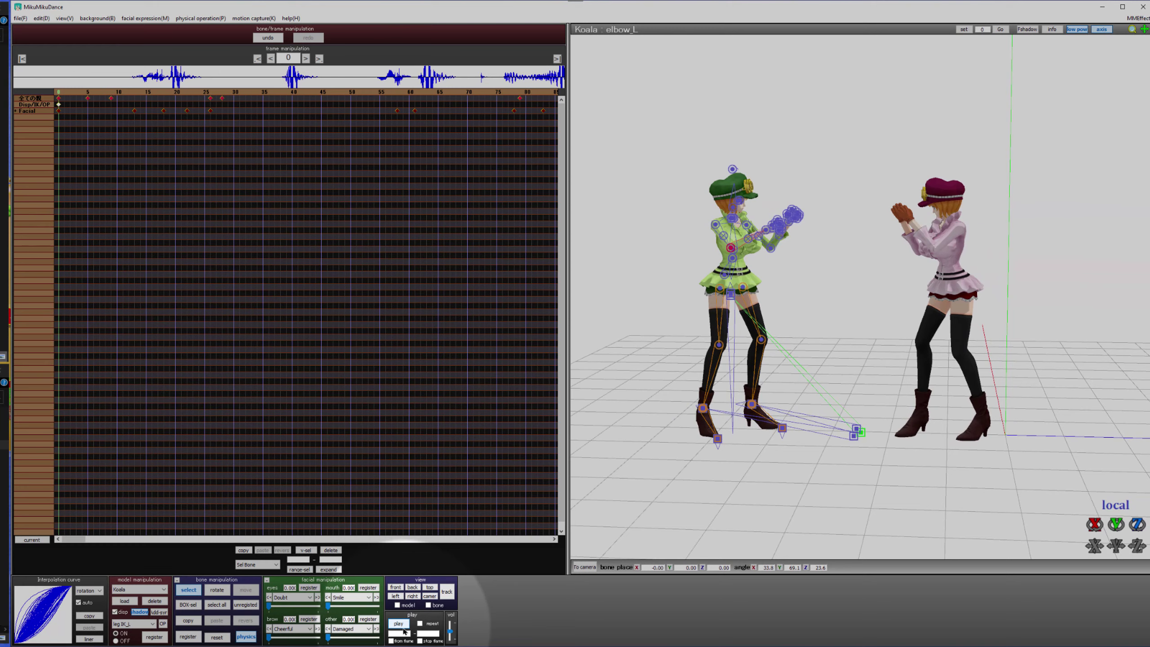
Play the fight animation with its sound and examine both characters from different angles.
left_click(401, 626)
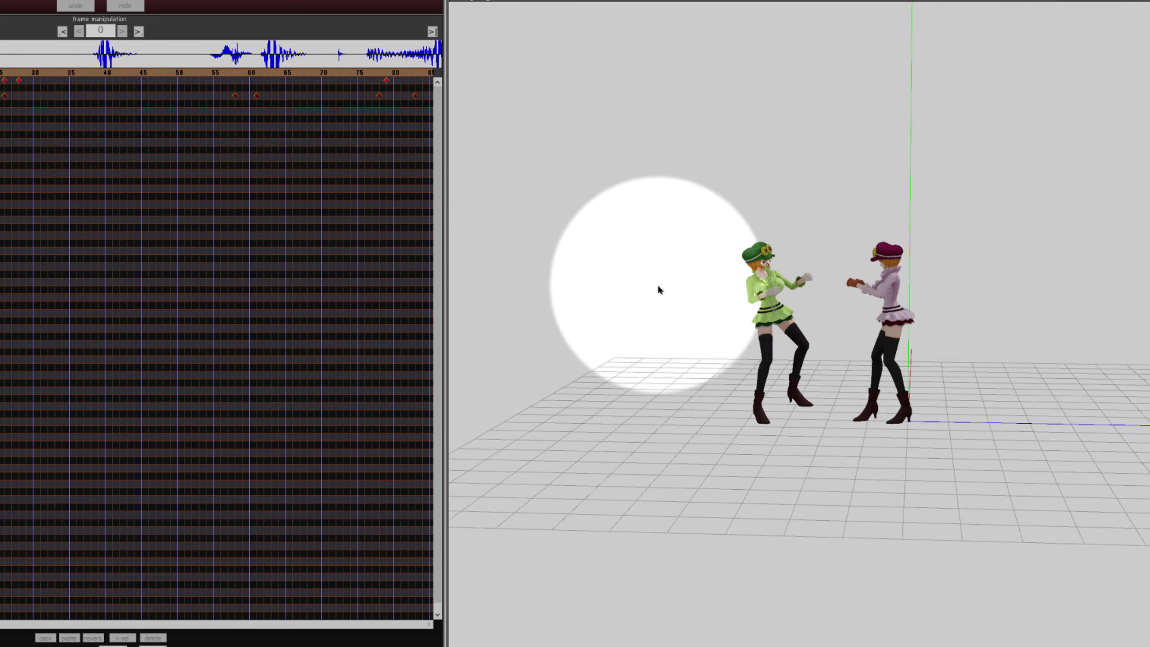
right_click_drag(620, 372, 878, 412)
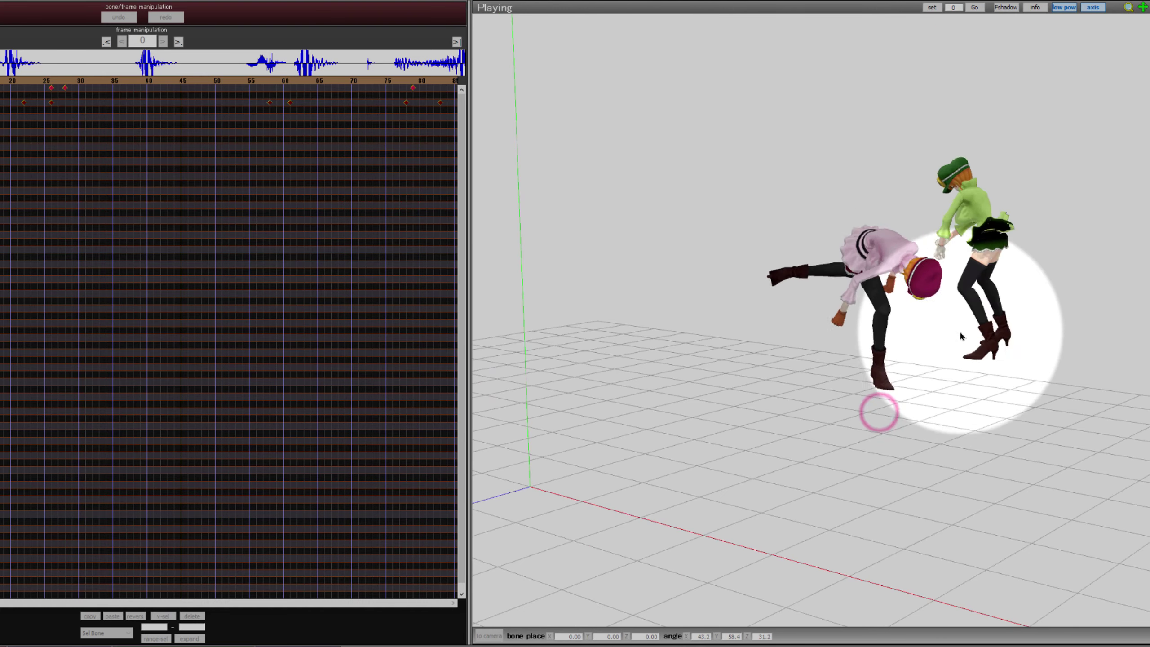
middle_click_drag(879, 385, 849, 457)
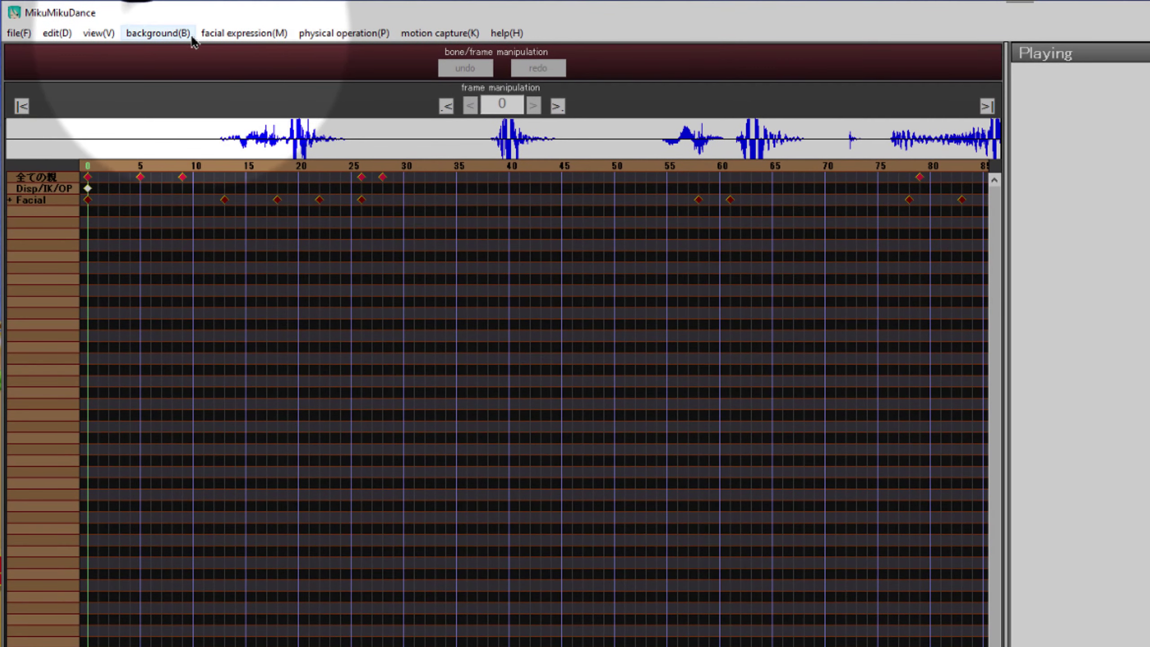
Switch the scene to a black background during playback and stop the animation.
left_click(155, 33)
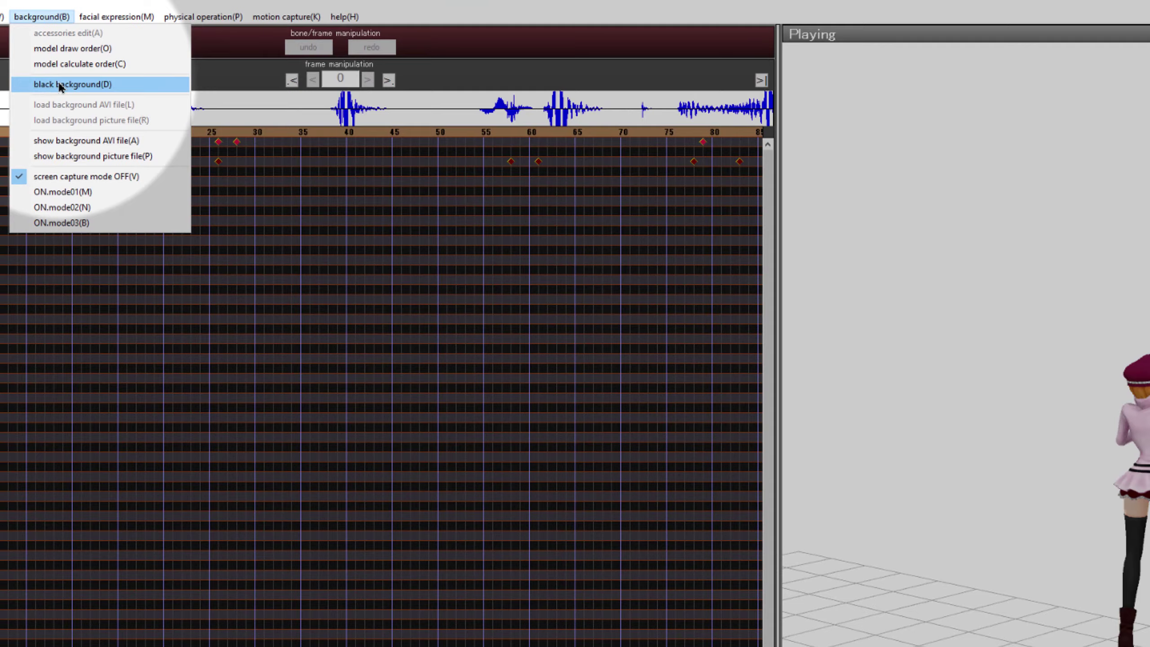
left_click(61, 86)
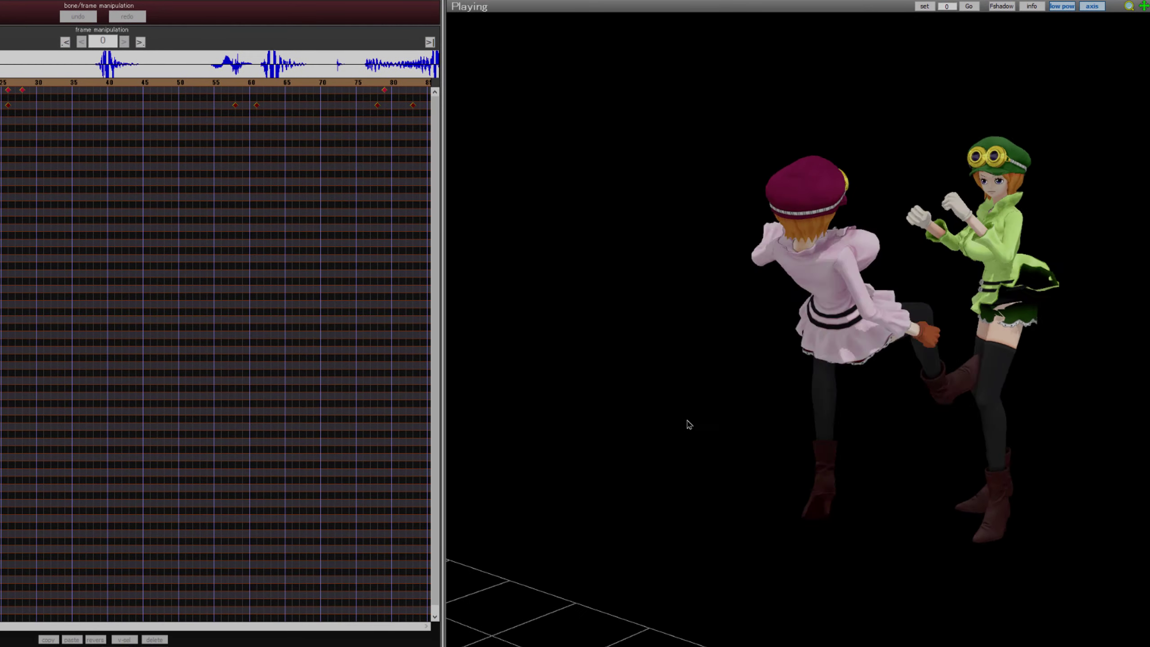
left_click(953, 469)
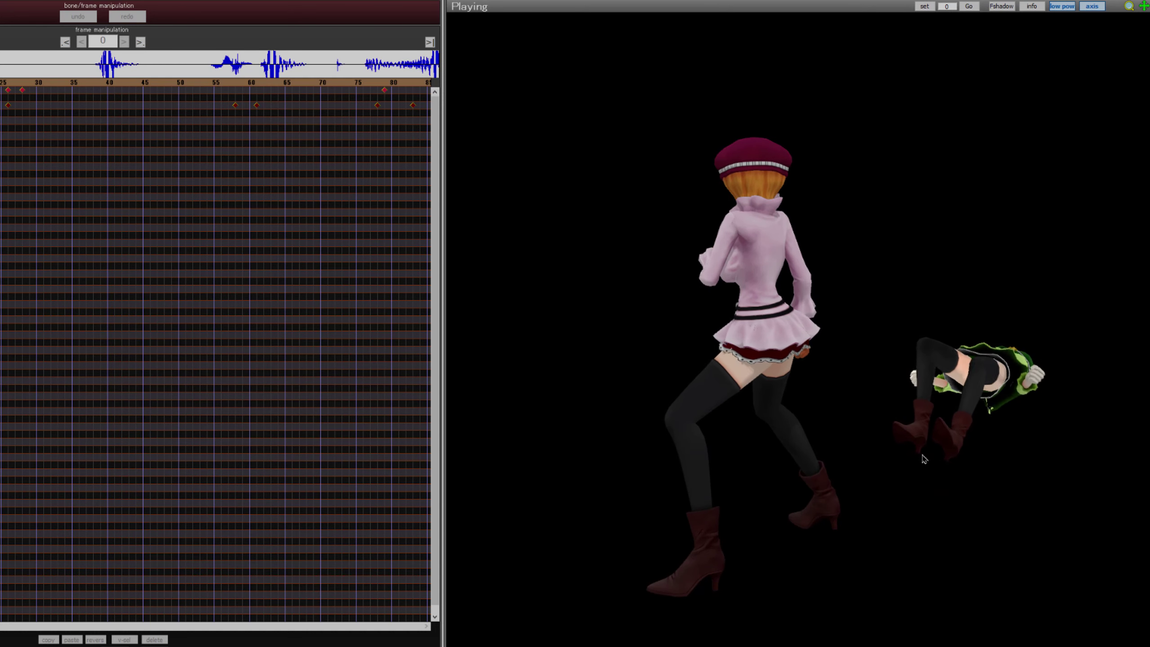
left_click(929, 455)
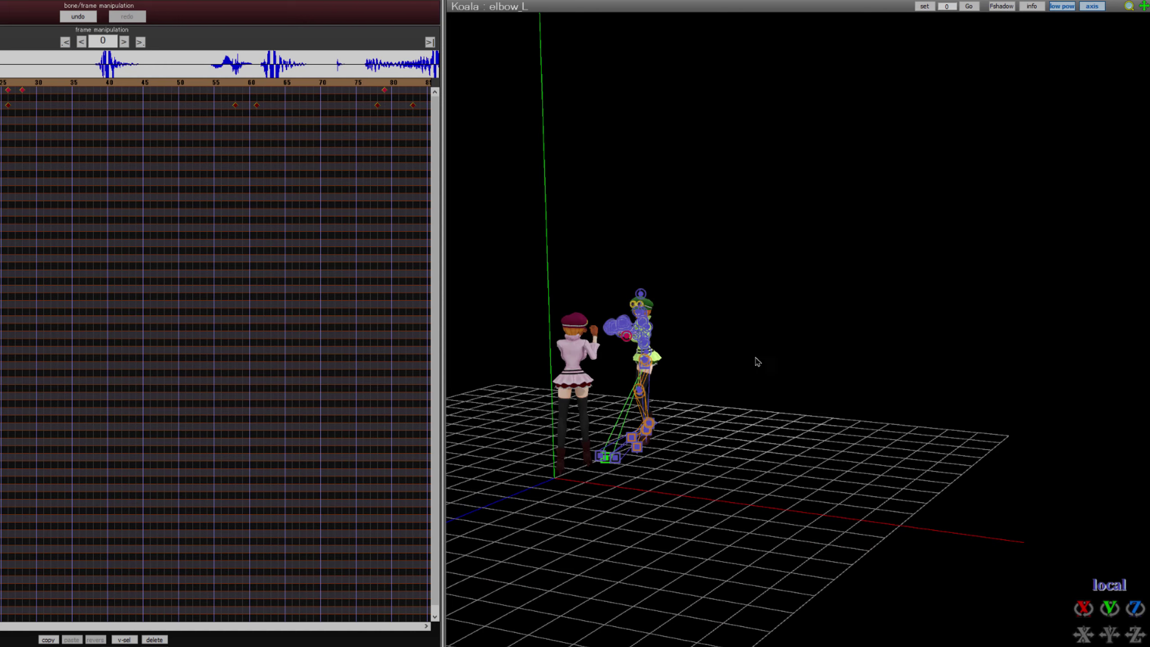
middle_click_drag(758, 362, 921, 351)
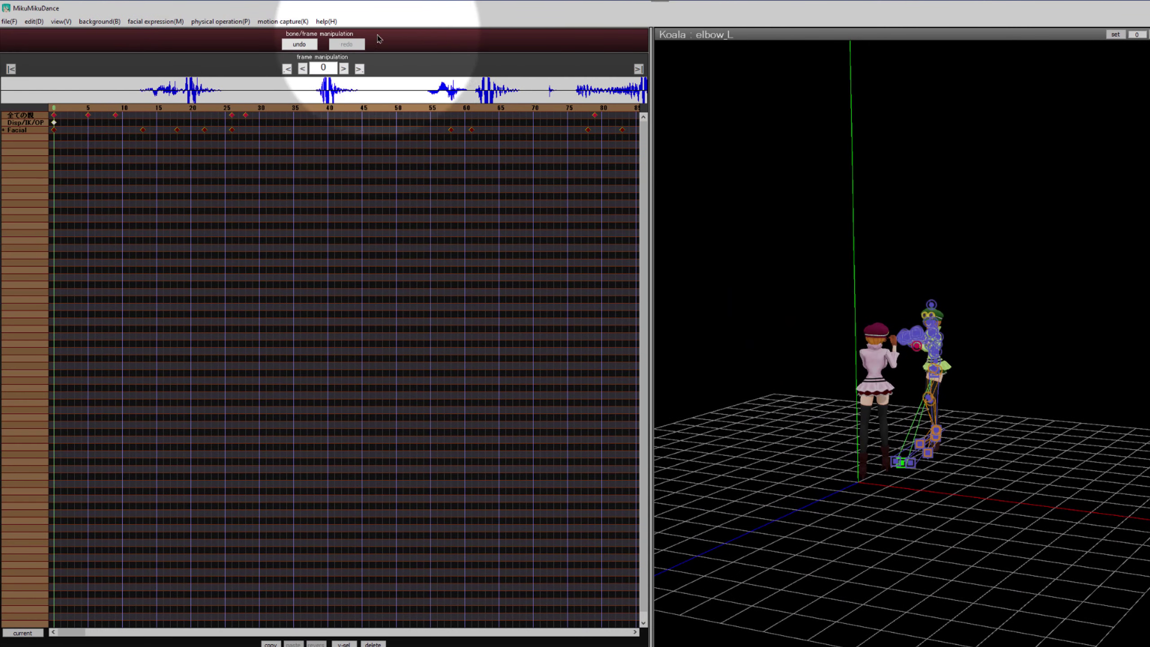
Set playback to repeat over frames 0 to 1810, then preview the loop and stop it.
left_click(638, 69)
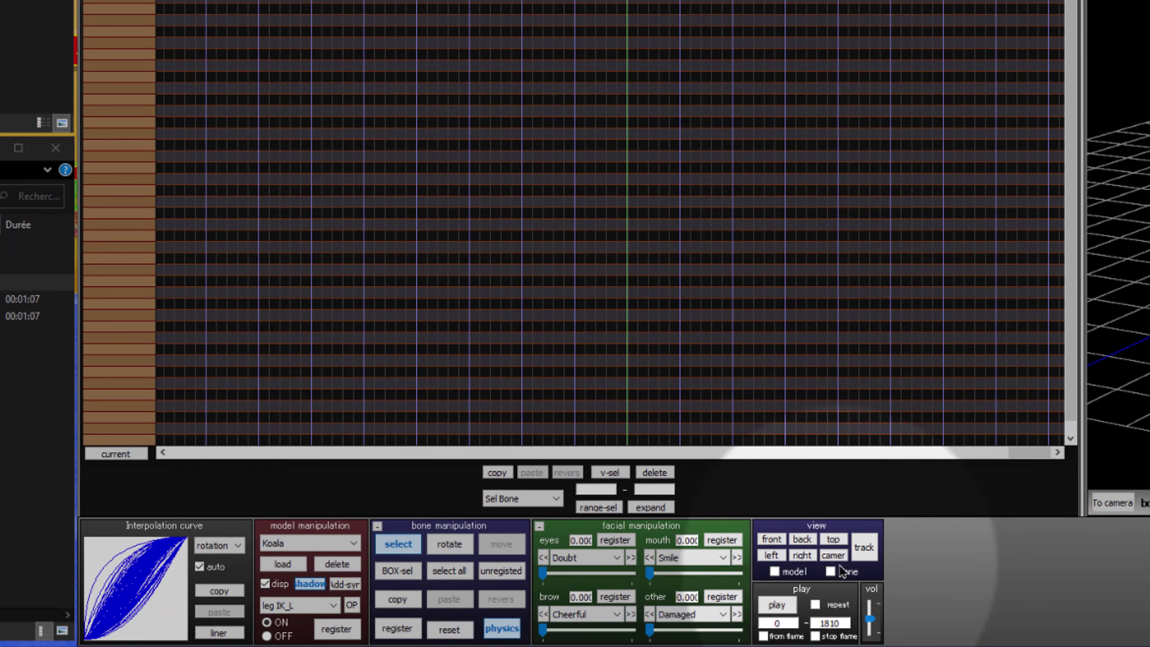
left_click(815, 605)
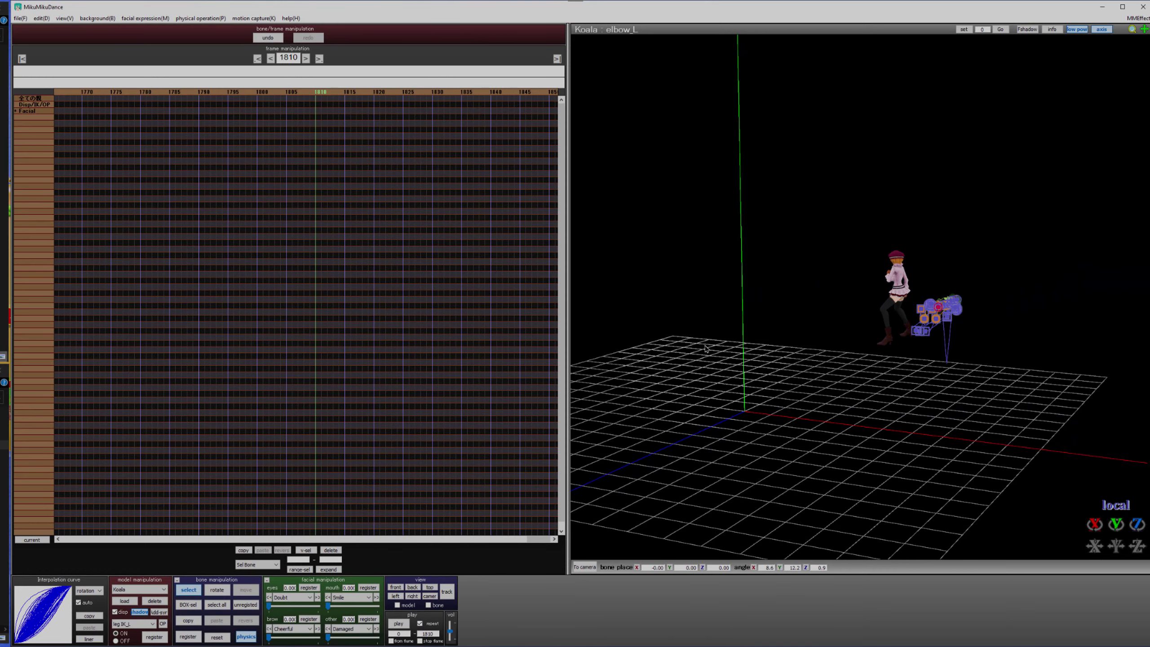
right_click_drag(819, 421, 801, 402)
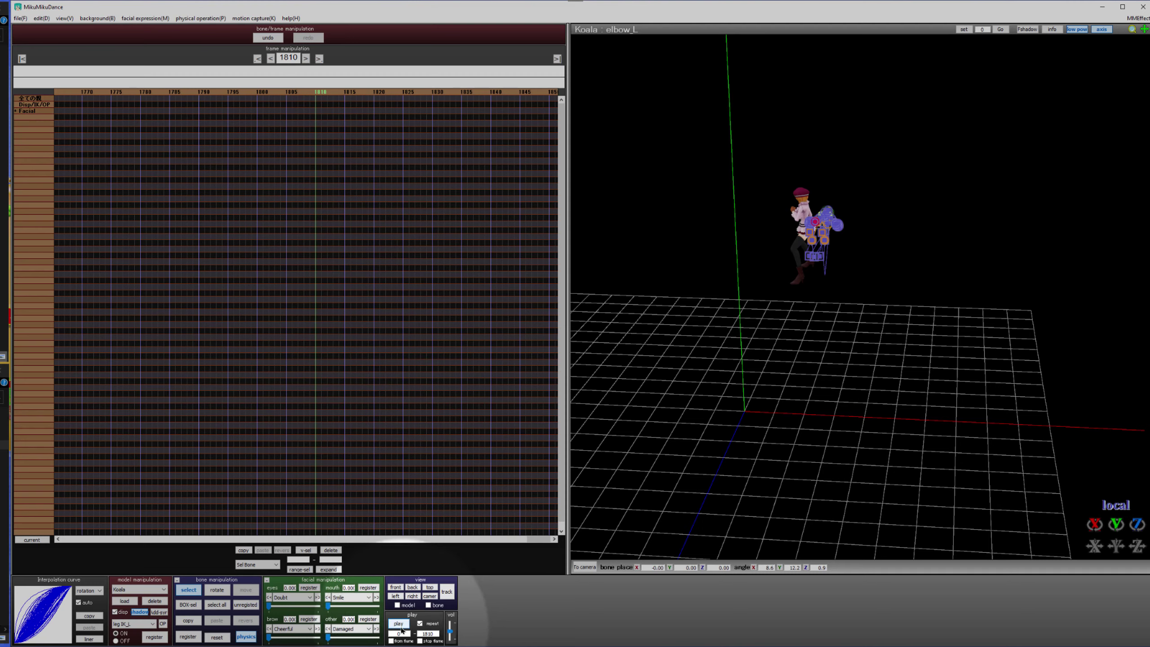
left_click(400, 627)
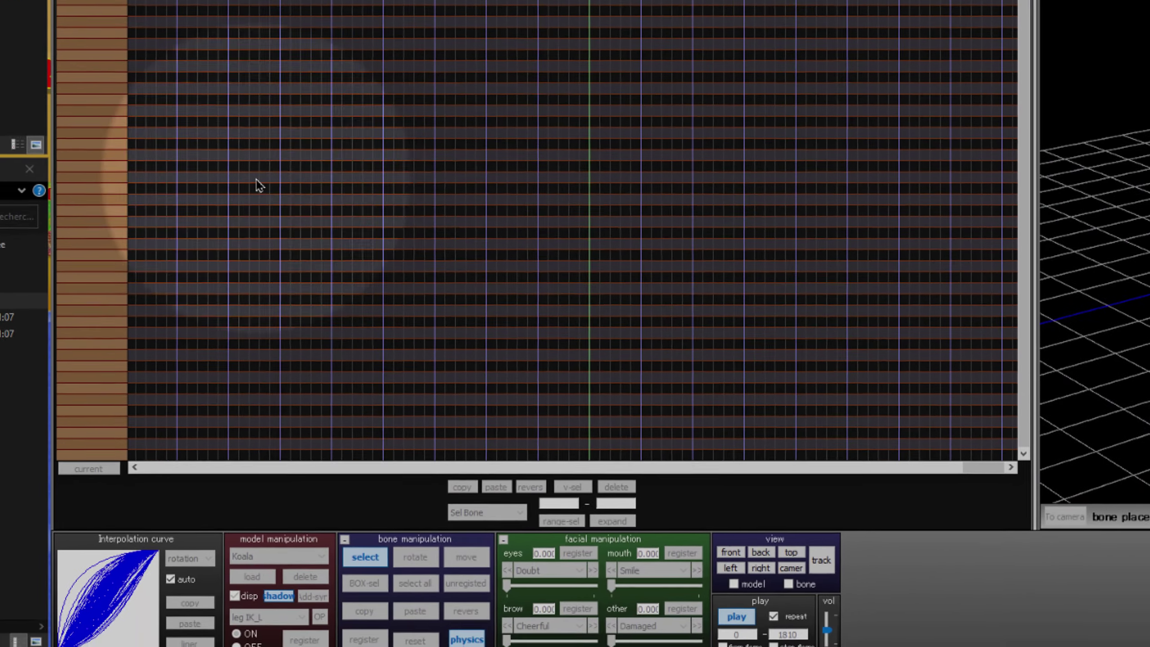
left_click(743, 620)
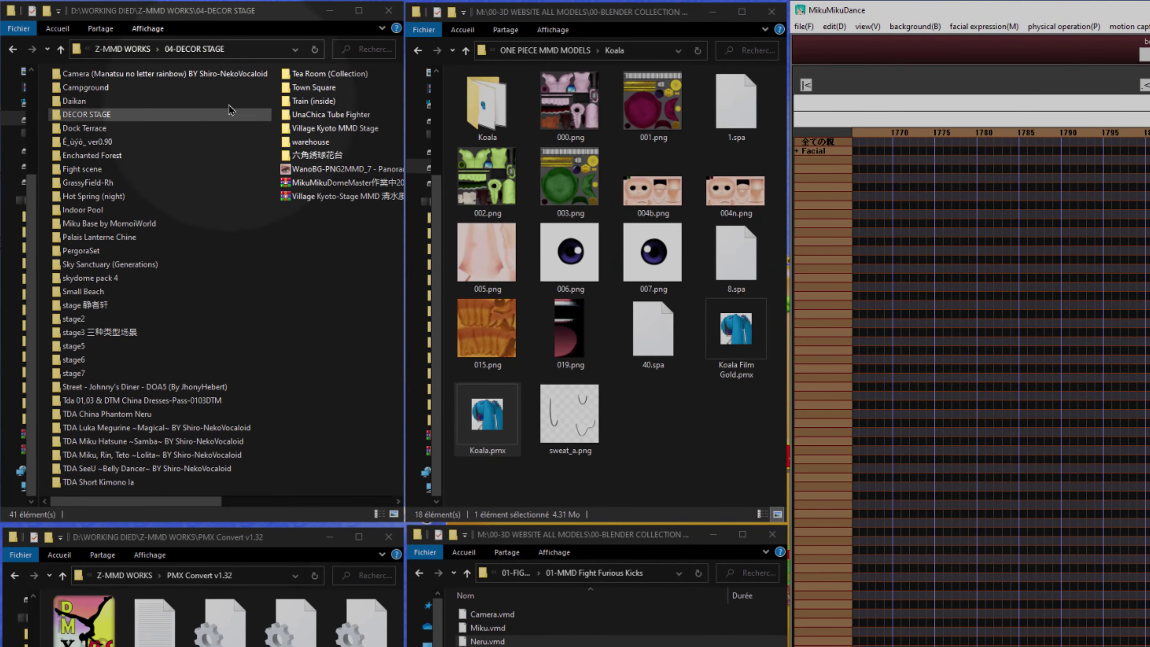
In the 04-DECOR STAGE file window, open the Tea Room (Collection) folder and its Sunset_Tea subfolder.
left_click(325, 74)
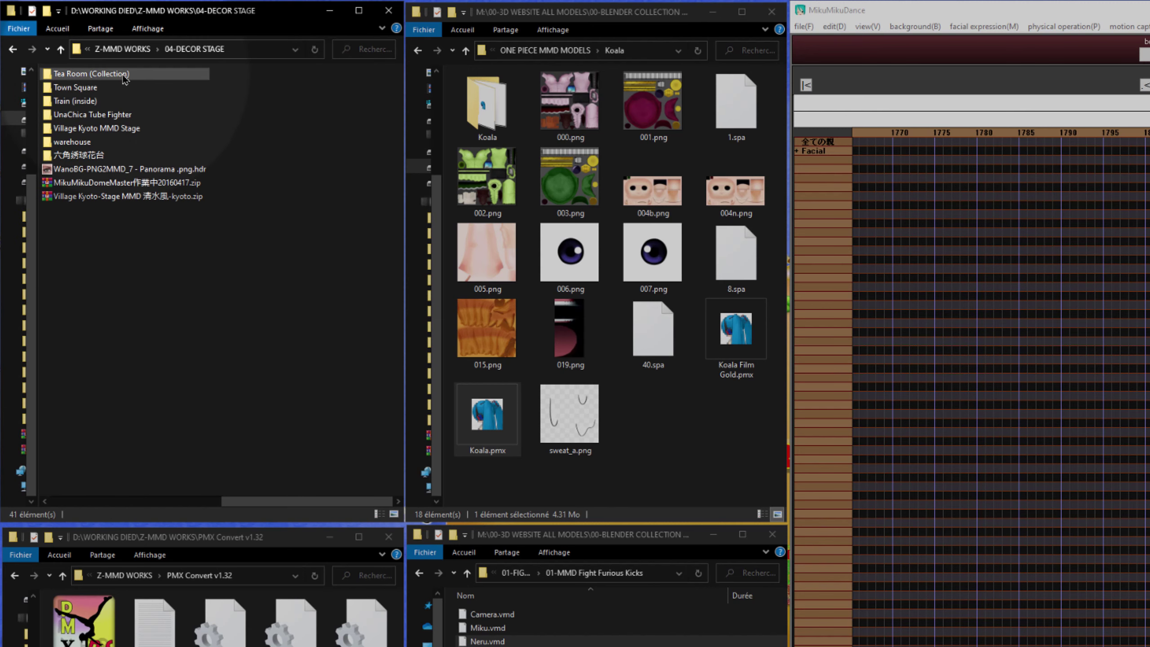
double_click(86, 73)
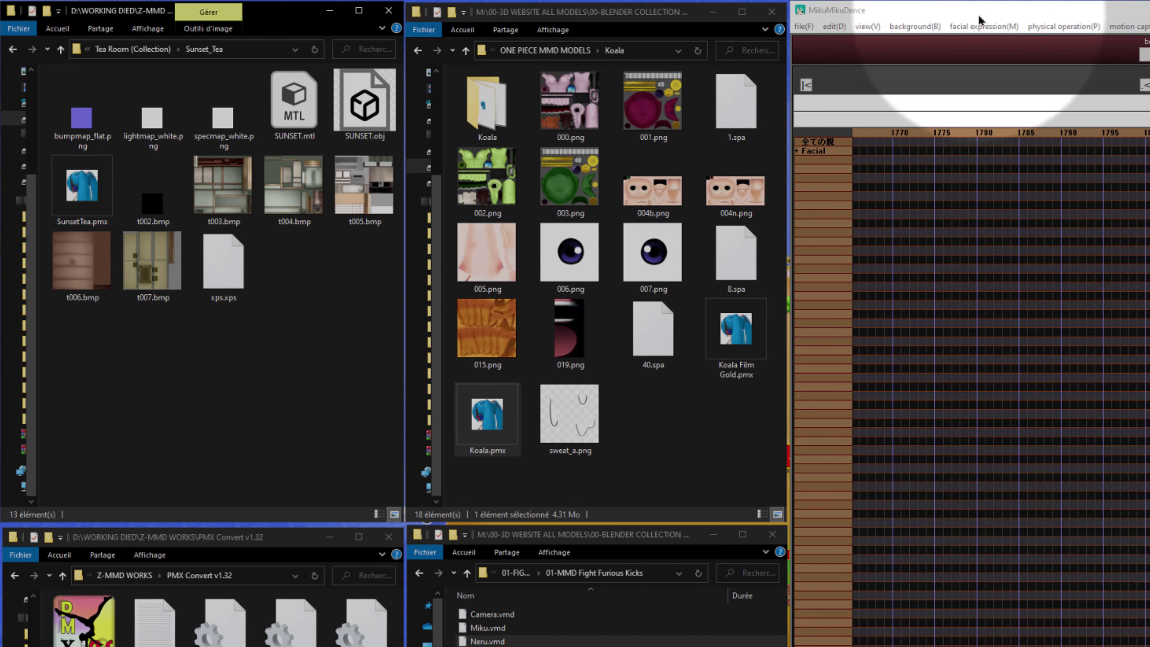
Try to load a stage file from the Sunset_Tea folder directly into the MikuMikuDance scene.
left_click(998, 14)
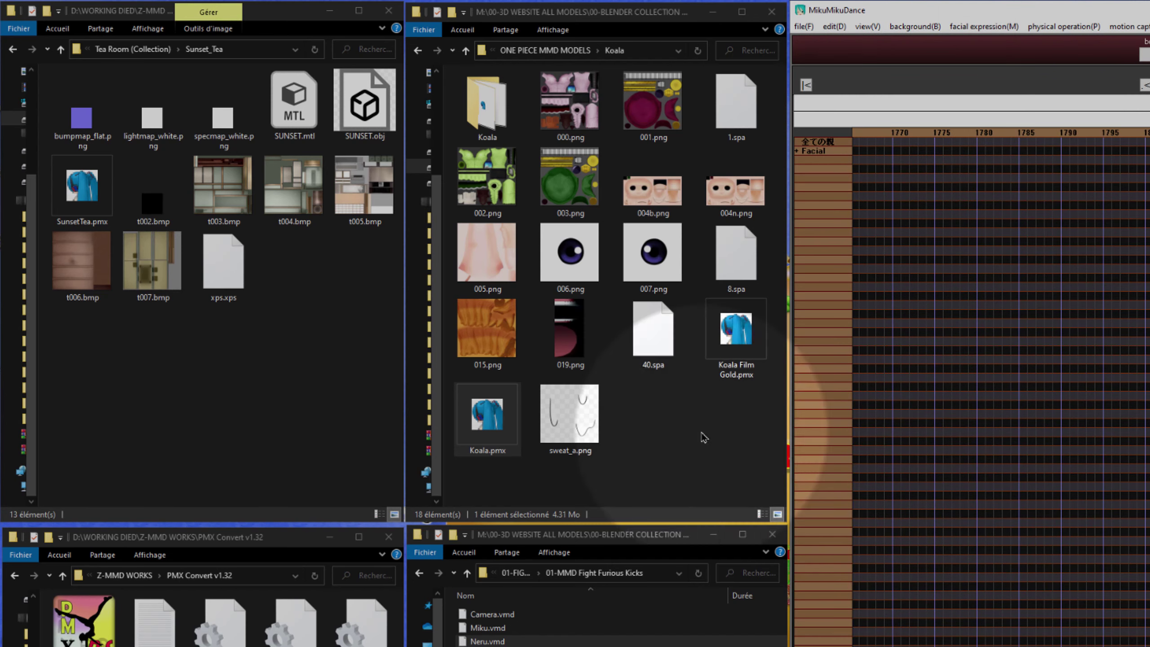
left_click(249, 277)
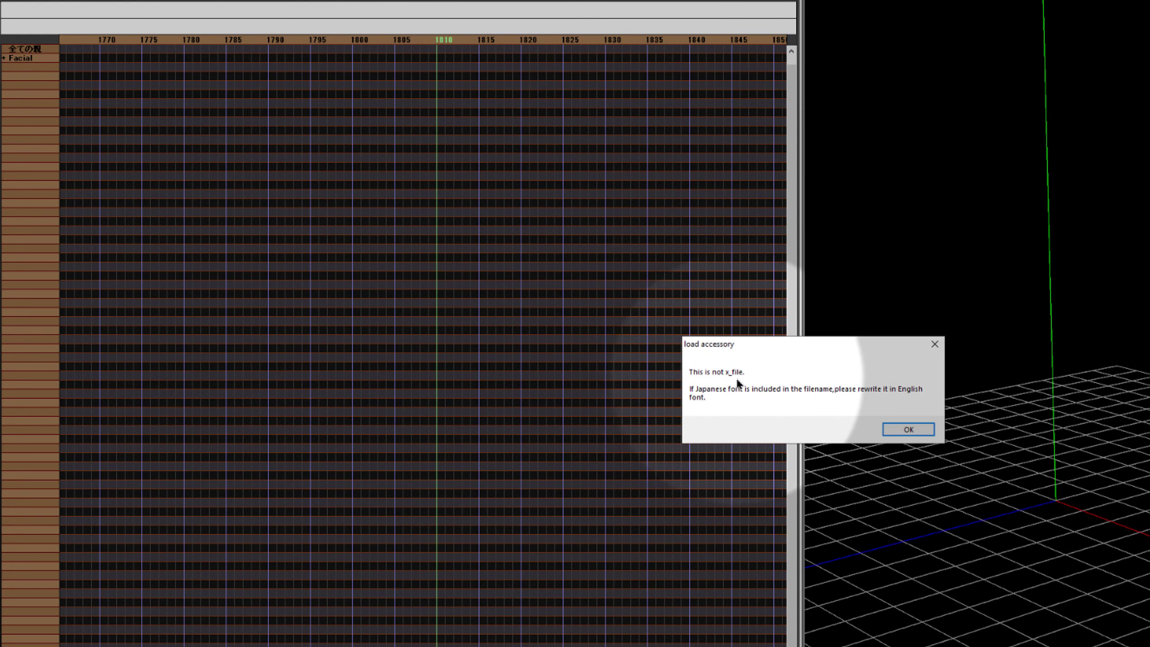
left_click(908, 429)
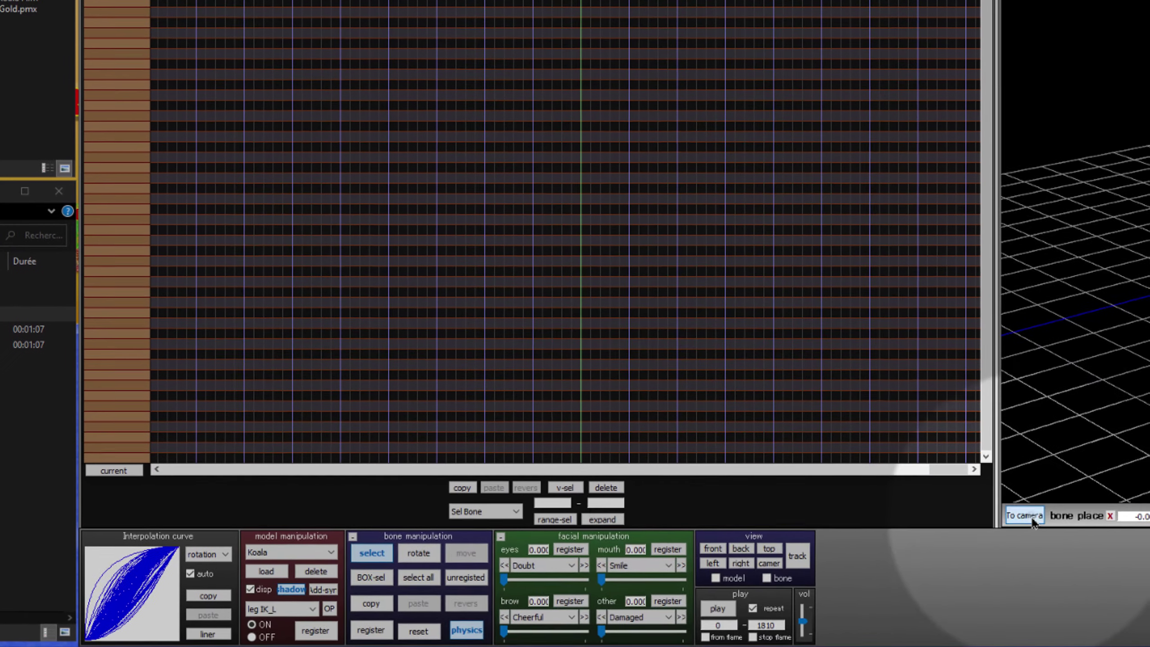
Switch from model editing to camera, light and accessory editing.
left_click(1030, 517)
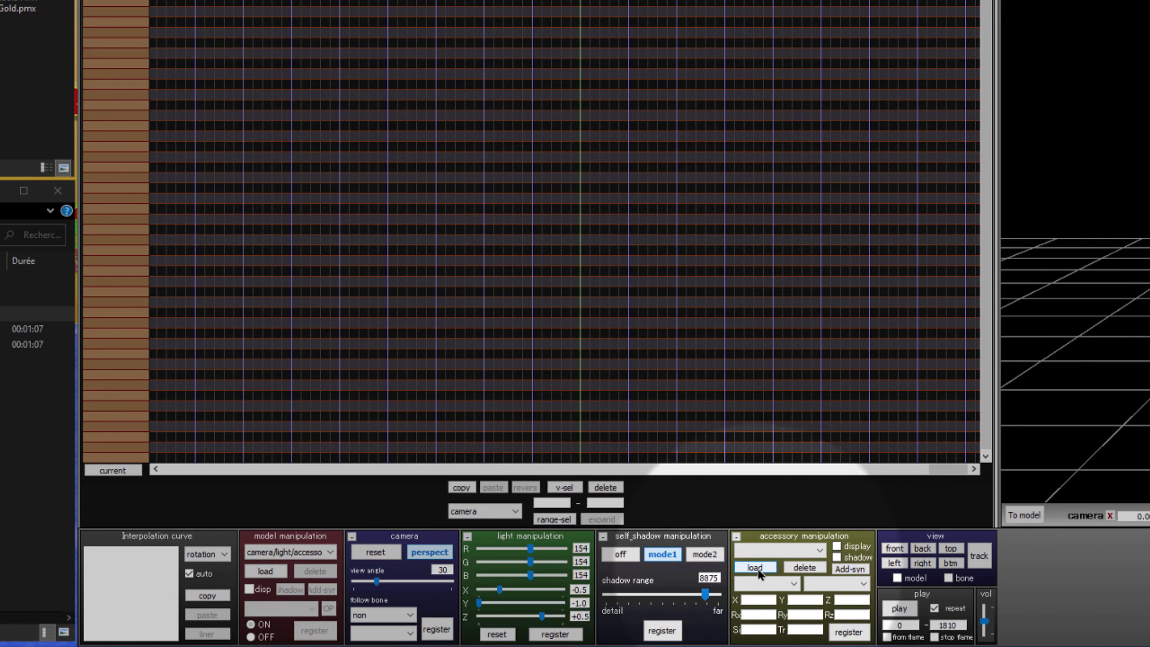
left_click(1023, 517)
left_click(1024, 515)
left_click(1024, 515)
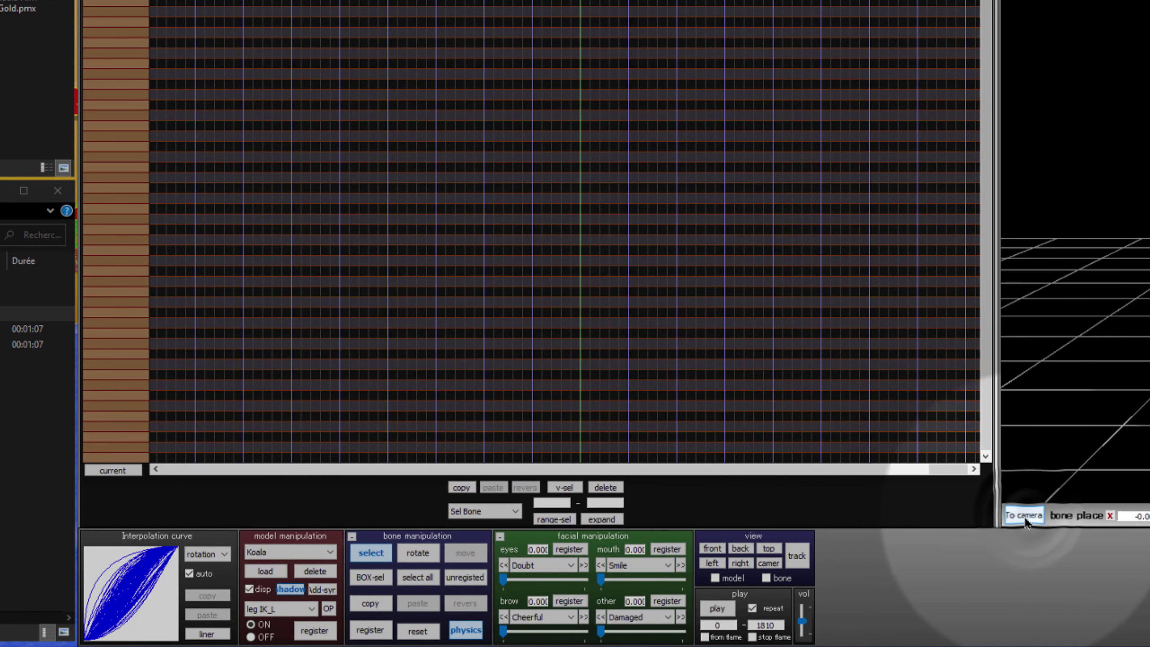
left_click(1024, 516)
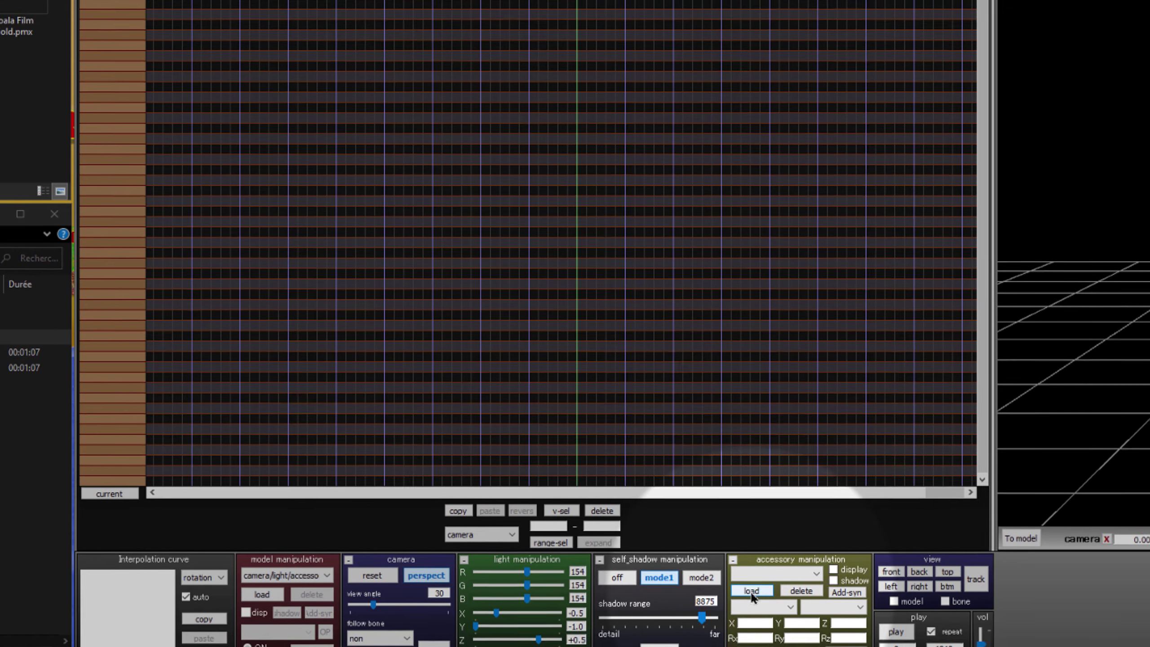
Start loading an accessory, list all file types and select xps.xps in the Sunset_Tea folder.
left_click(751, 591)
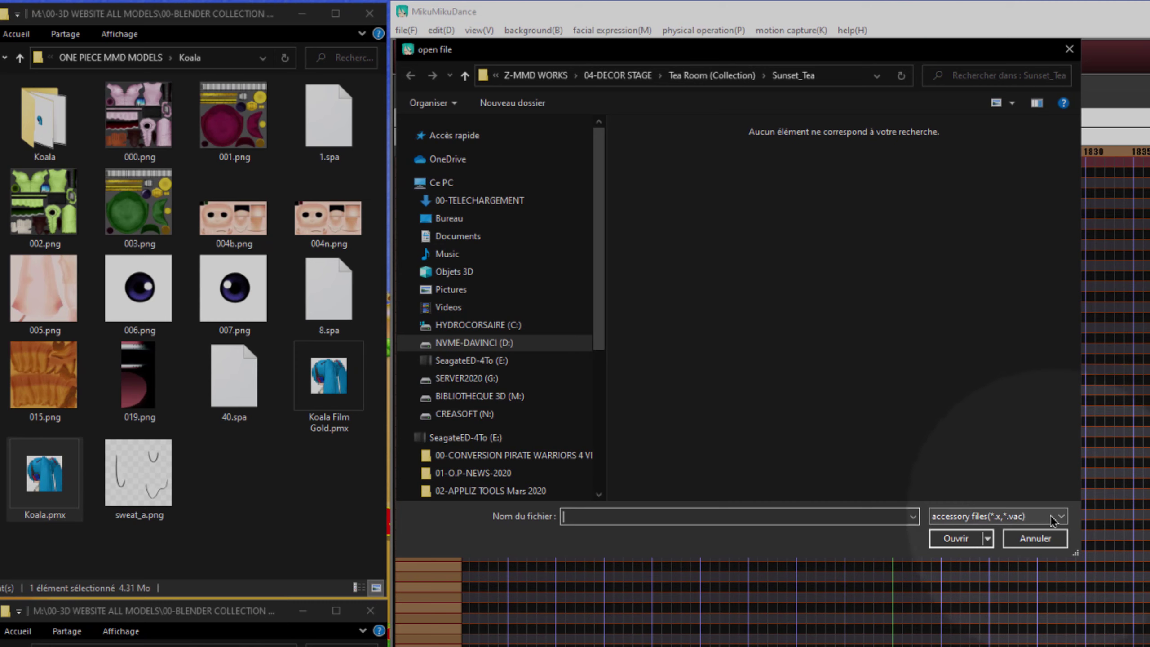
left_click(1051, 520)
left_click(953, 571)
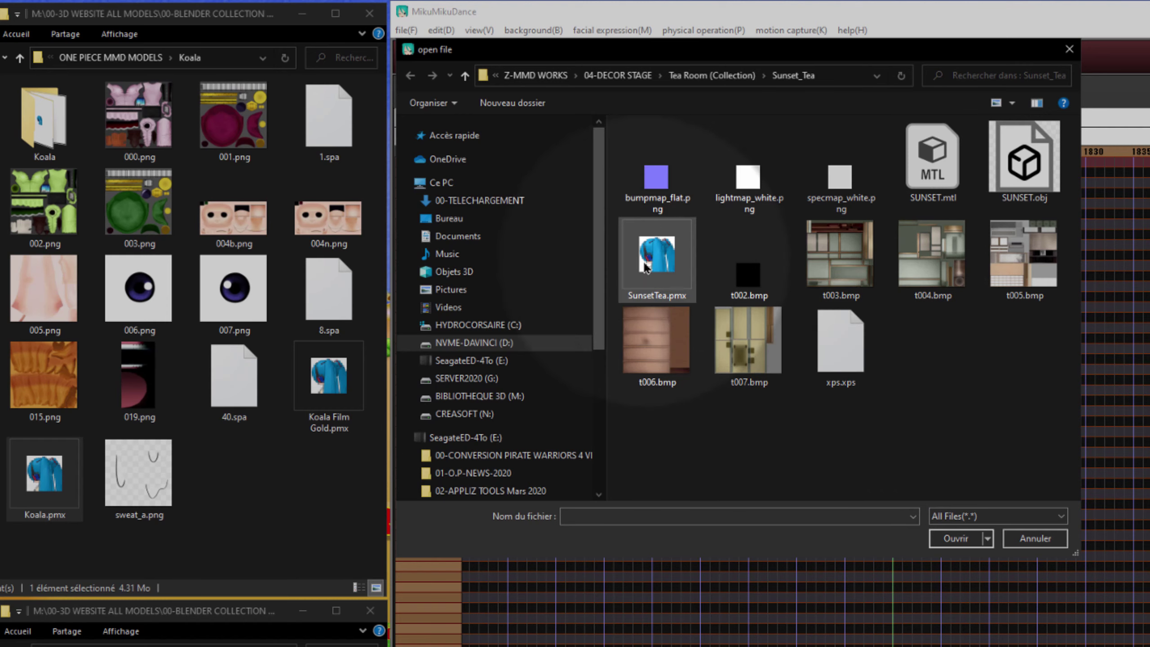
left_click(840, 344)
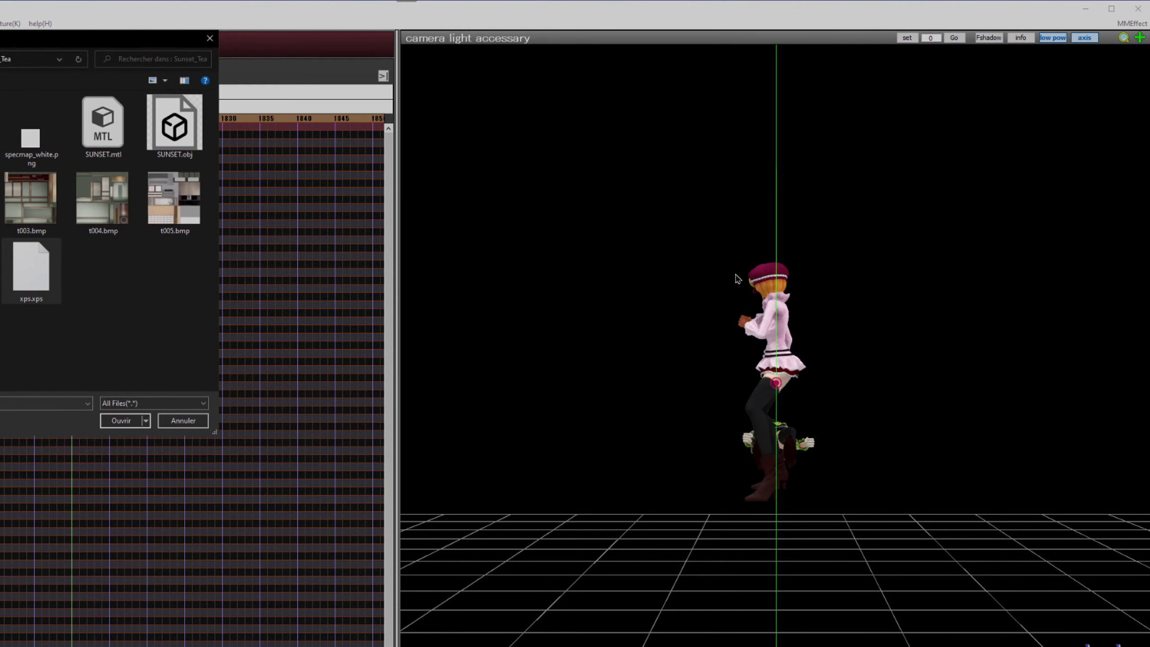
left_click(116, 282)
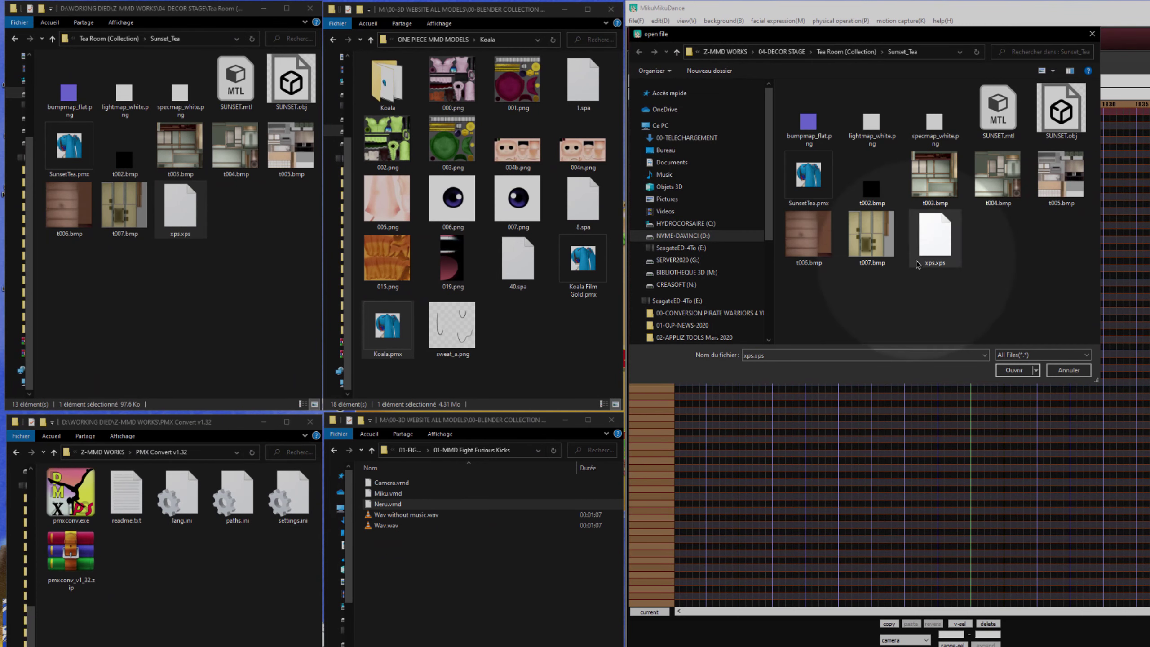
Browse Tea Room (Collection) to the Daylight_Tea folder and convert its xps.xps to PMX with pmxconv.exe.
left_click(863, 52)
double_click(812, 98)
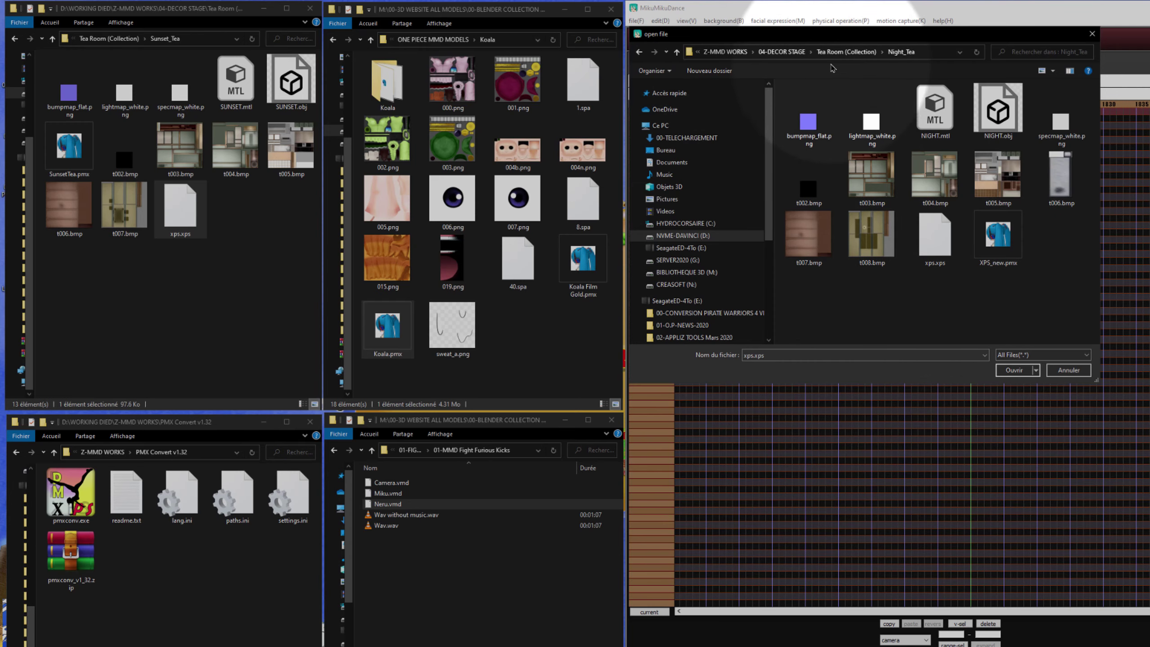
left_click(844, 55)
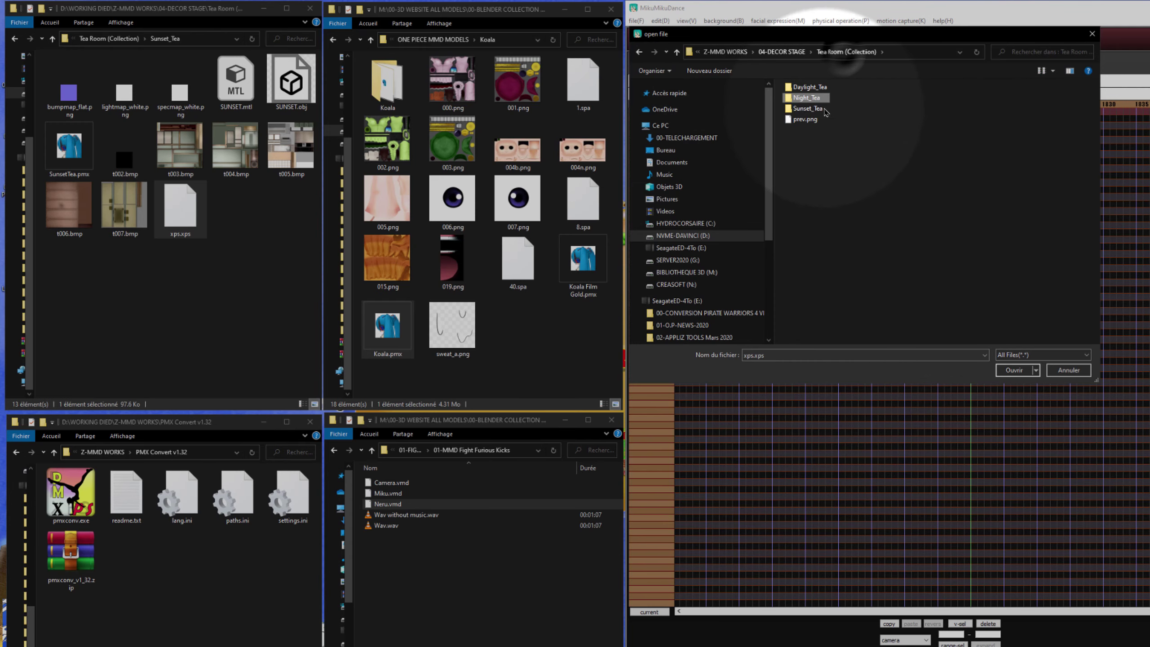
double_click(812, 88)
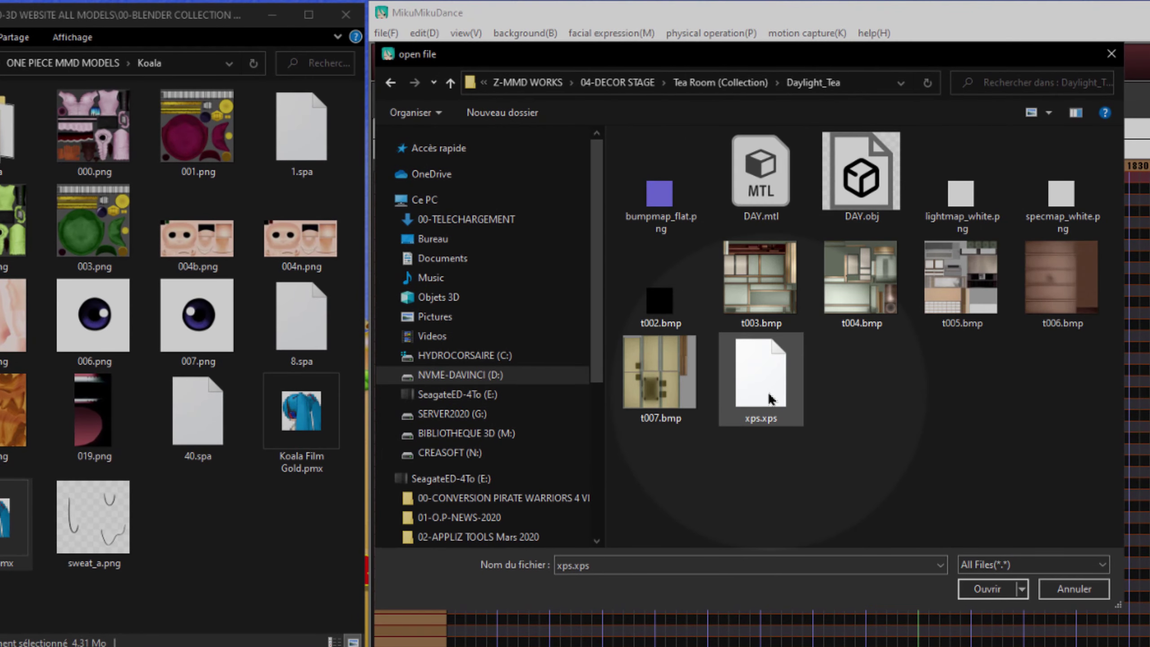
left_click_drag(767, 394, 166, 298)
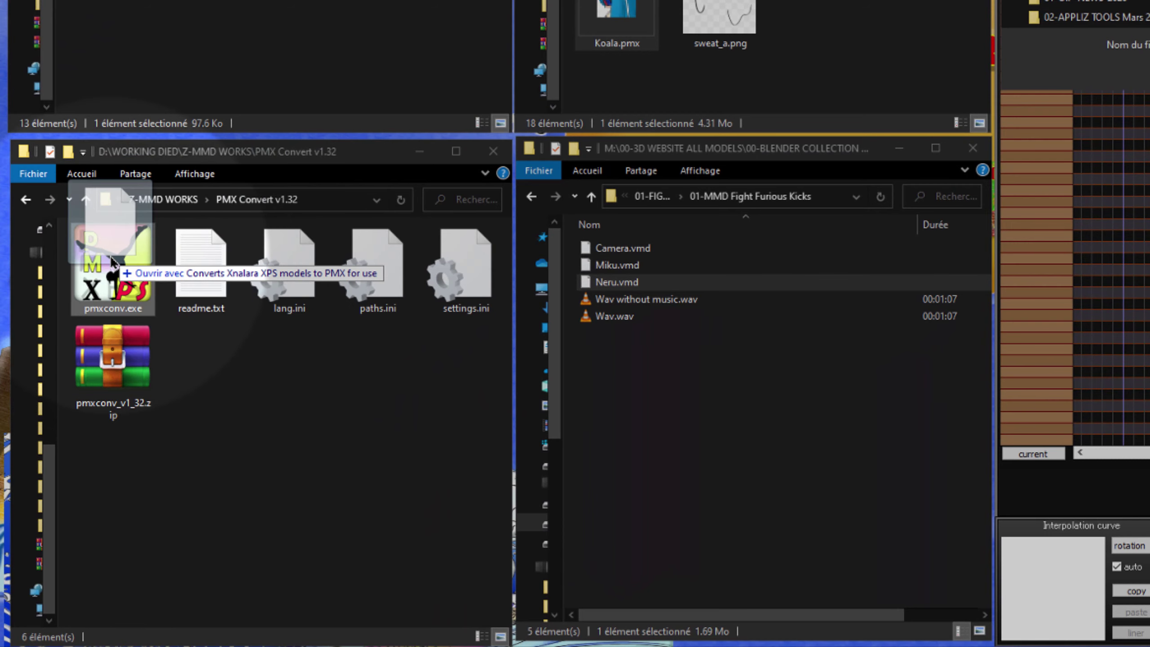
mouse_move(112, 276)
left_mouse_down()
mouse_move(144, 300)
mouse_move(124, 290)
mouse_move(281, 181)
mouse_move(168, 202)
mouse_move(324, 61)
mouse_move(199, 137)
mouse_move(158, 225)
mouse_move(257, 247)
mouse_move(1148, 28)
mouse_move(918, 113)
mouse_move(236, 213)
mouse_move(108, 267)
mouse_move(129, 290)
mouse_move(116, 260)
left_mouse_up()
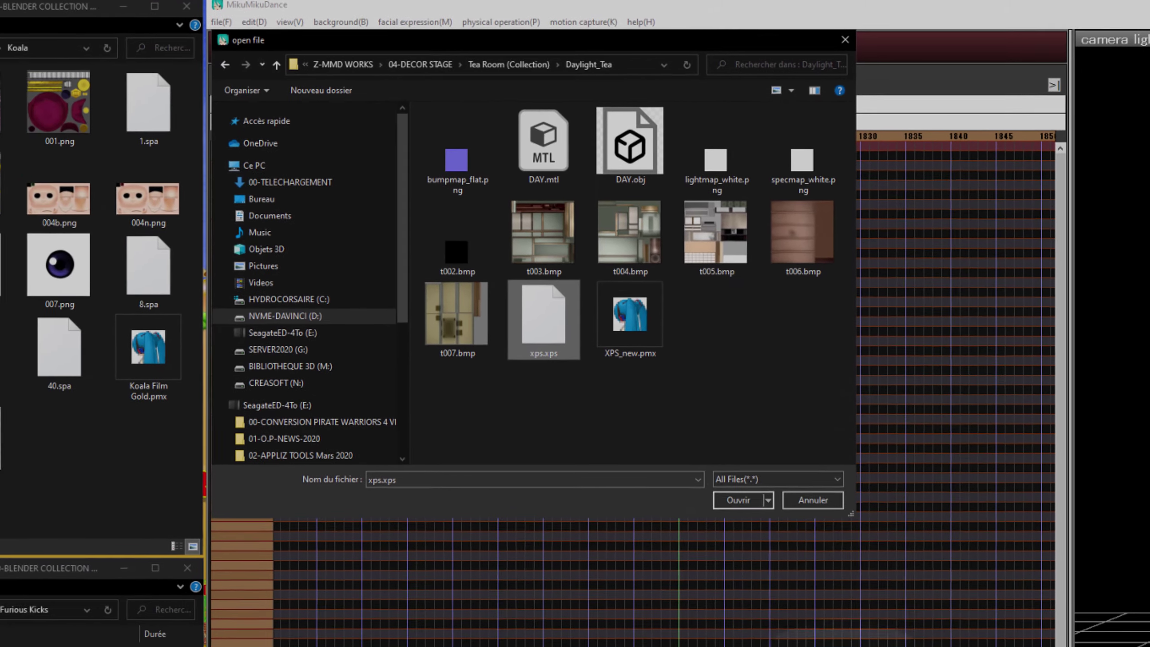
Try to load the converted XPS_new.pmx from Daylight_Tea as an accessory.
left_click(640, 338)
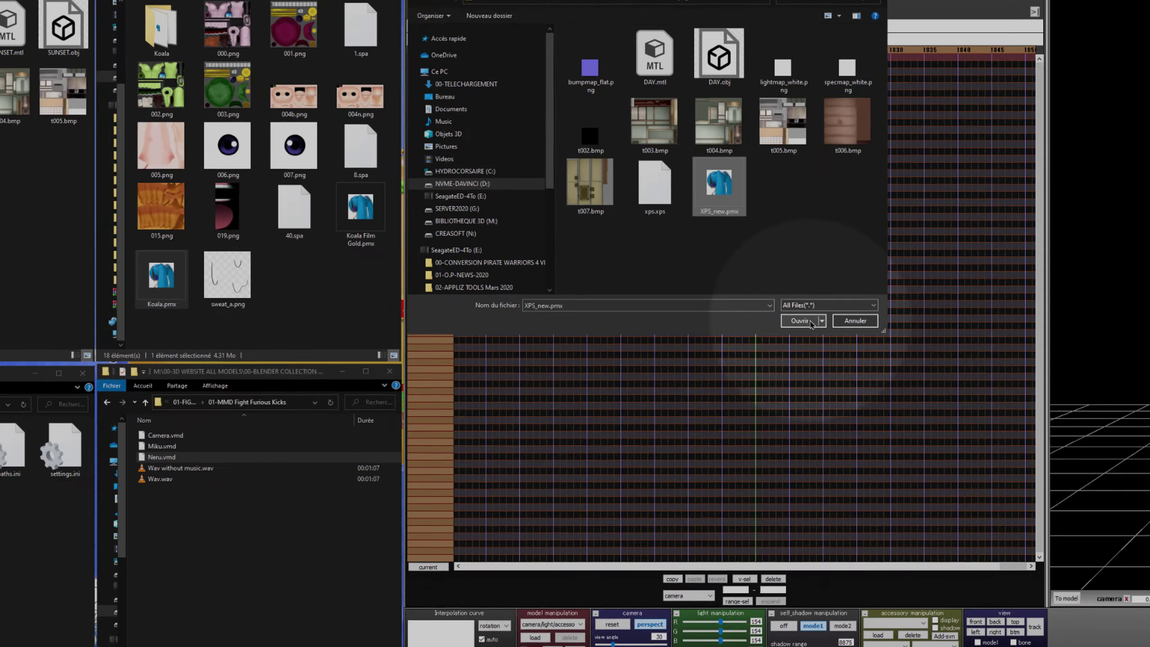
left_click(809, 321)
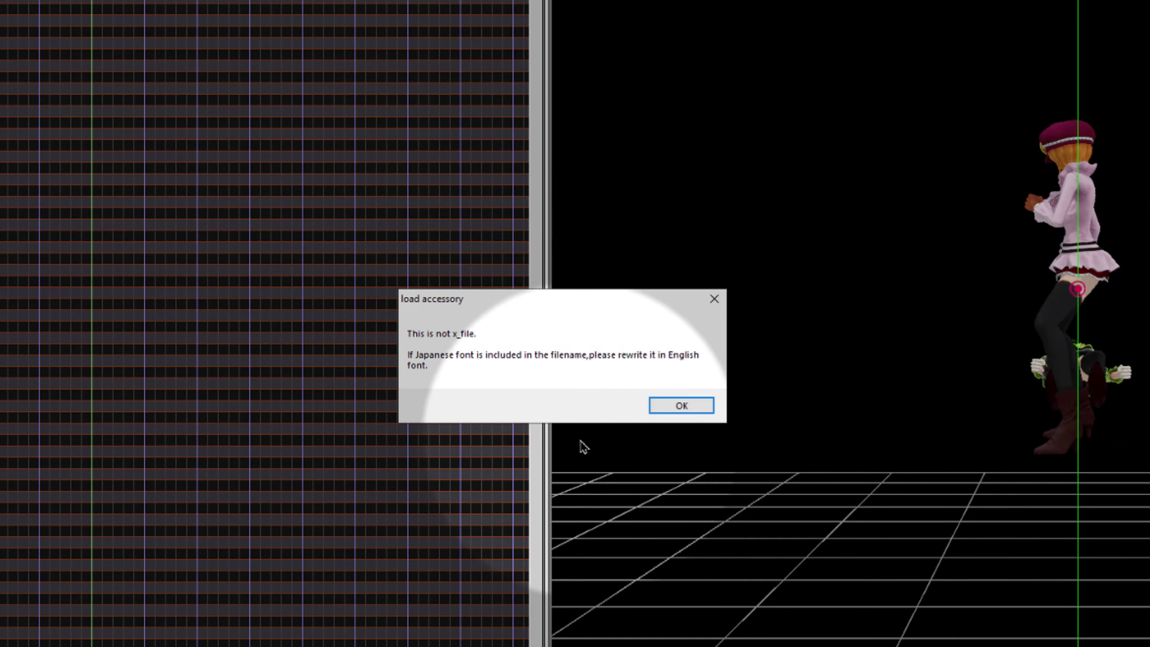
left_click(665, 410)
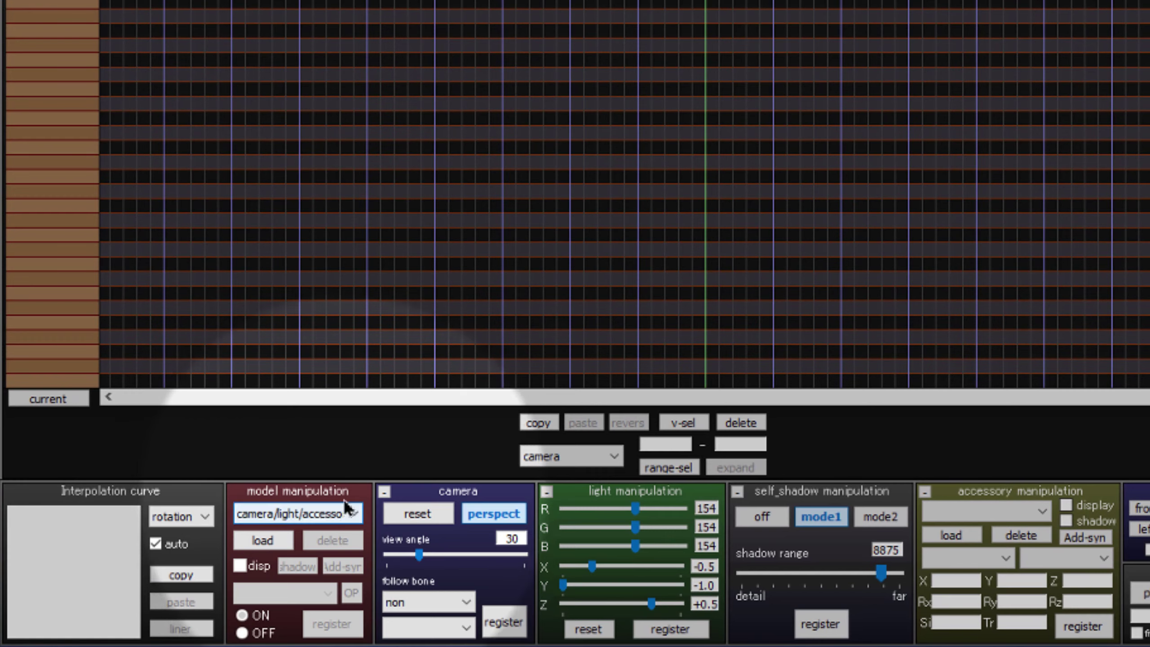
left_click(256, 547)
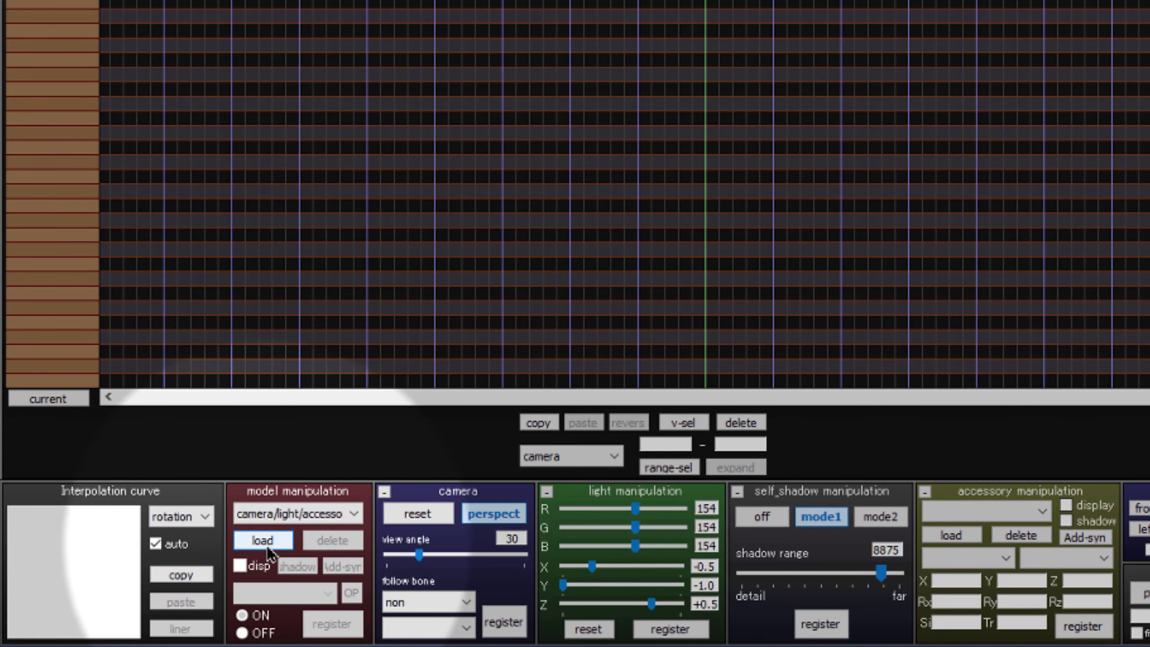
left_click(280, 550)
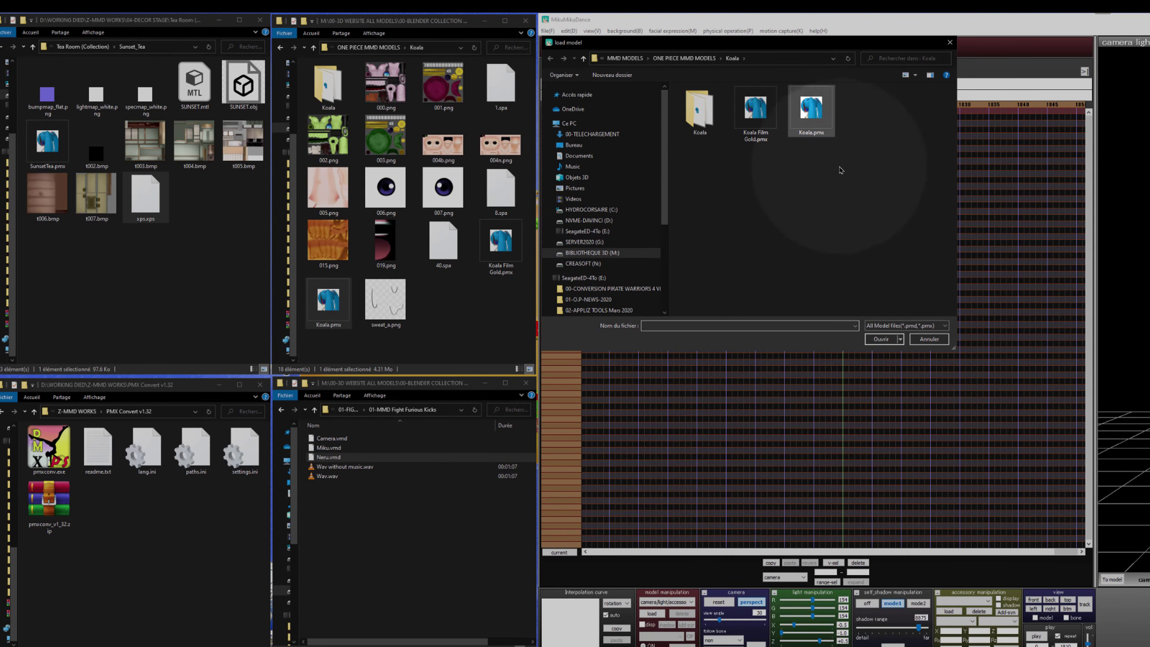
left_click(929, 338)
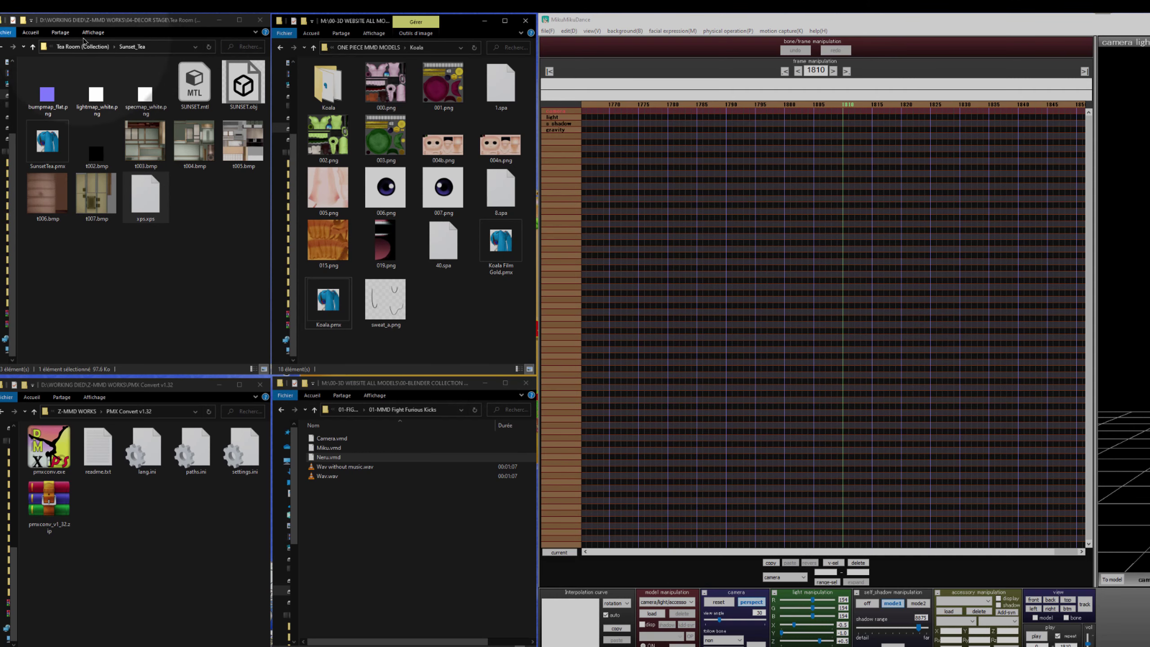
Open the Daylight_Tea folder in the file window and load its XPS_new.pmx into the MikuMikuDance scene as a model.
left_click(96, 49)
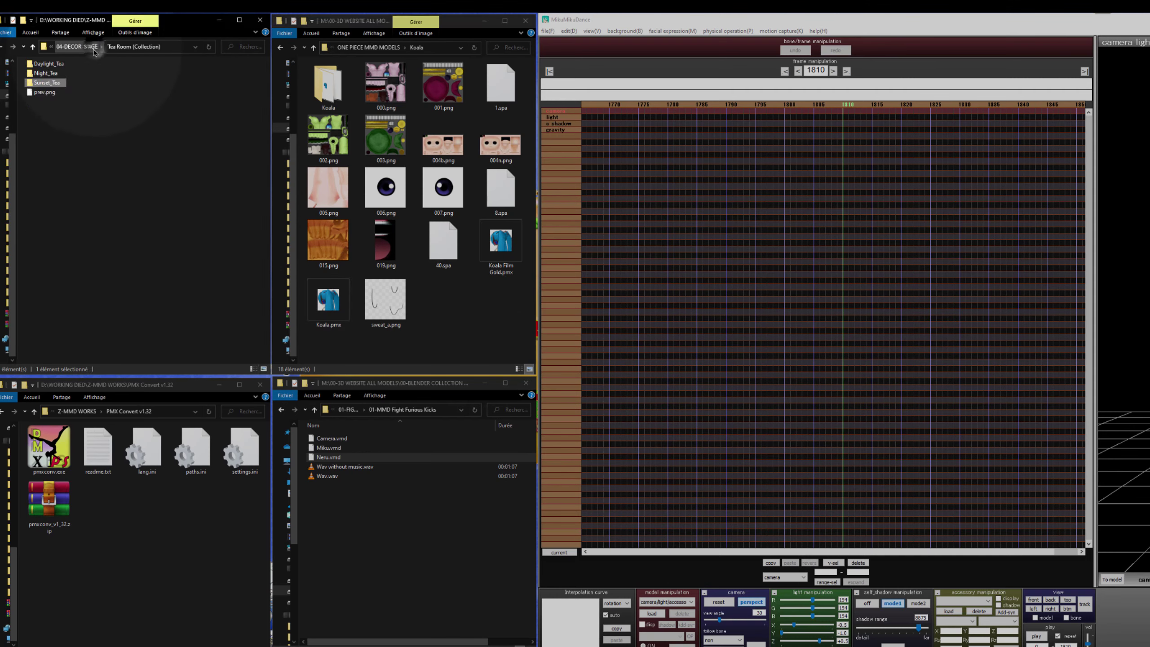
double_click(58, 66)
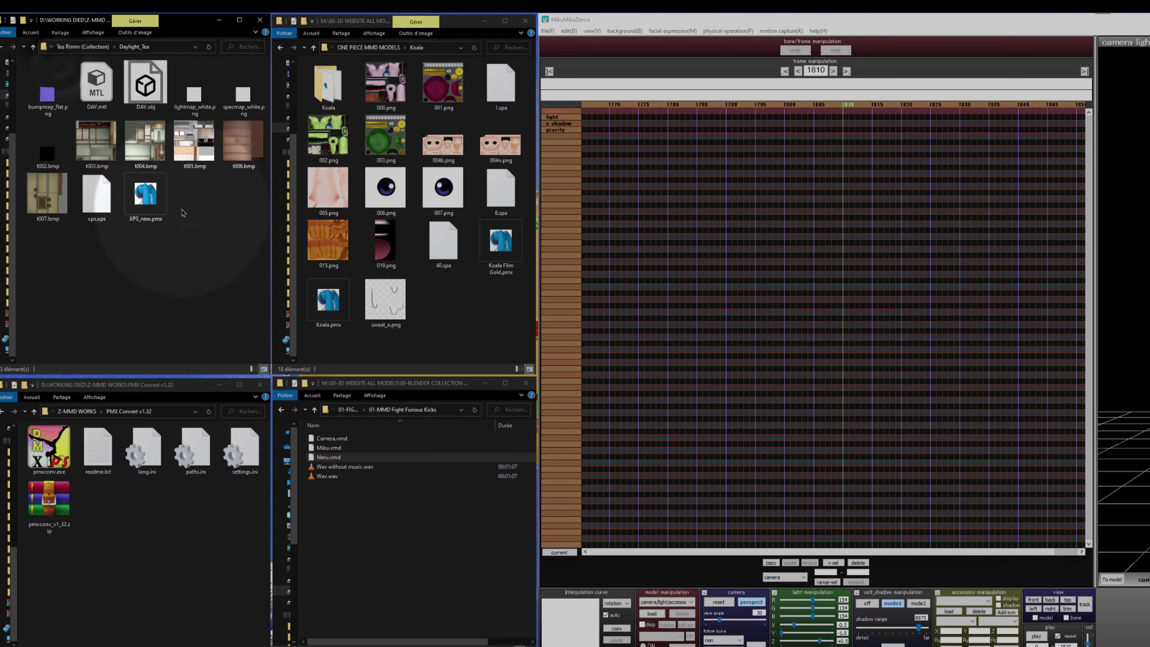
left_click_drag(138, 193, 817, 368)
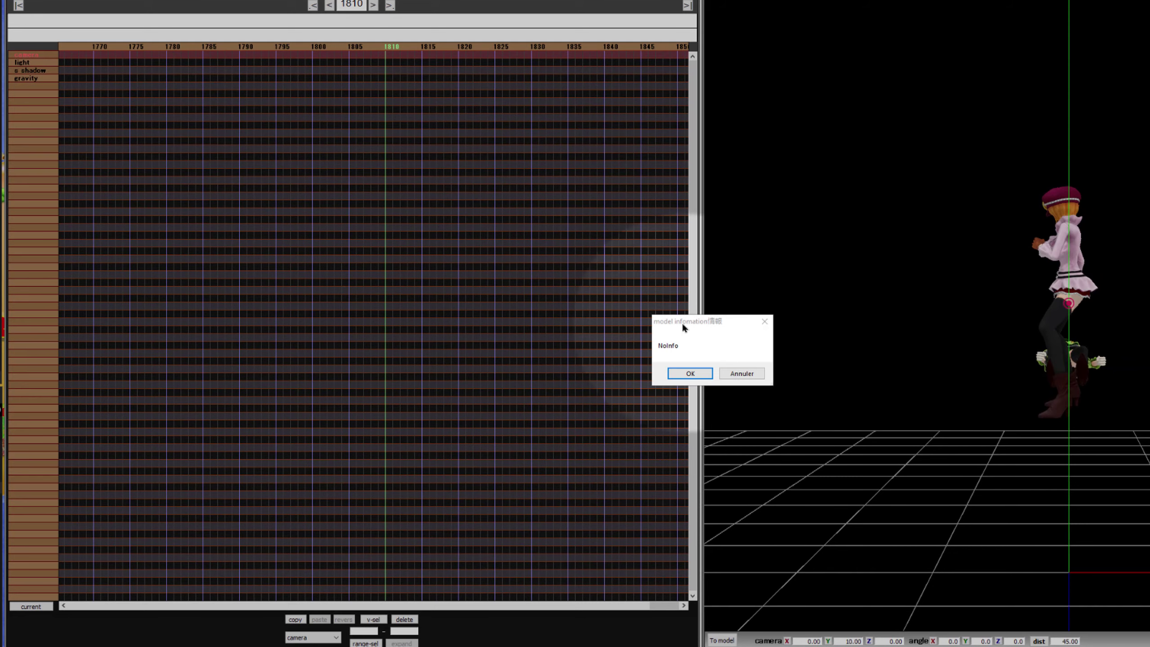
left_click(689, 373)
Turn off the black background behind the stage and the two characters.
scroll(975, 584, "up", 5)
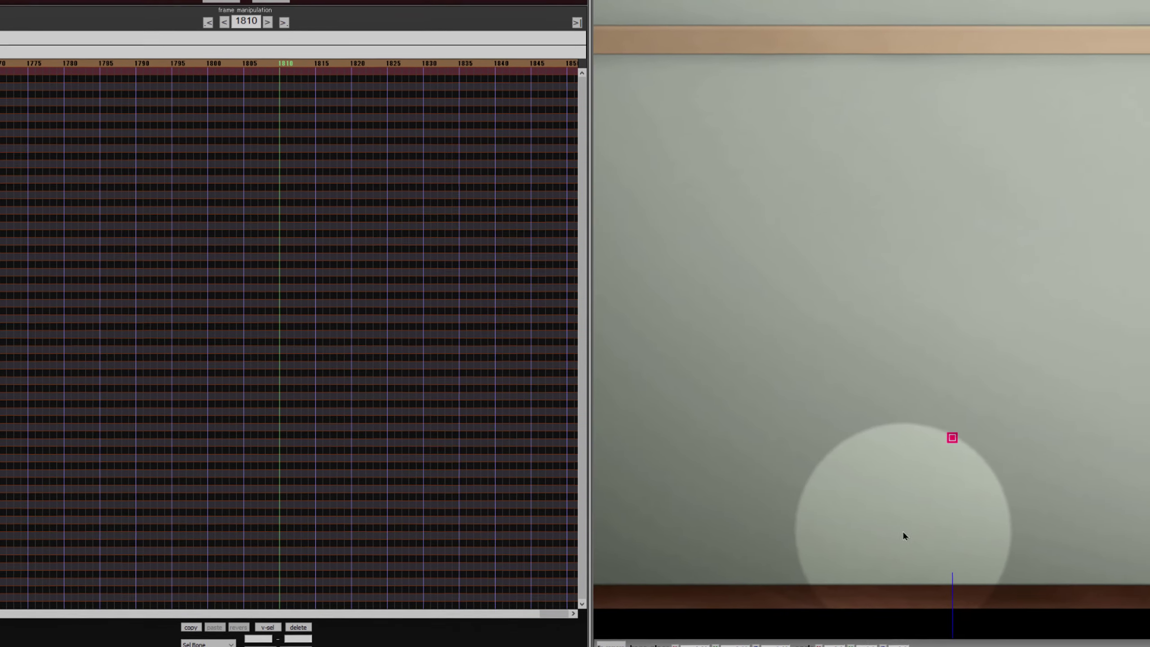
scroll(903, 533, "down", 10)
right_click_drag(755, 461, 833, 482)
scroll(696, 472, "down", 5)
right_click_drag(724, 470, 785, 460)
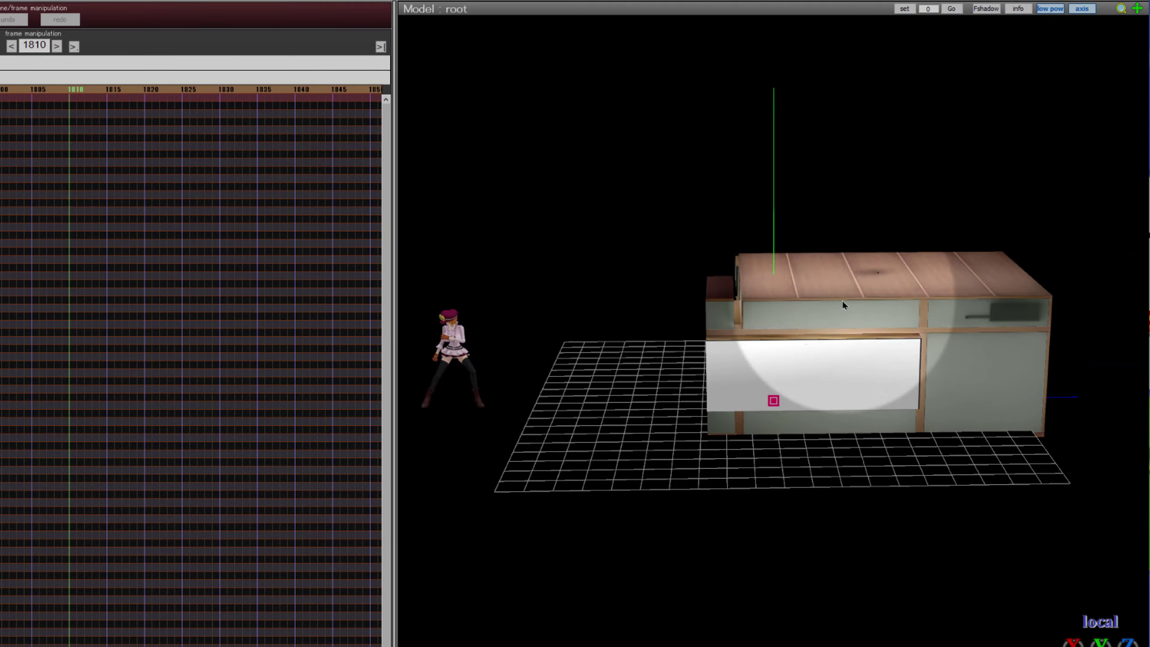
right_click_drag(713, 470, 838, 474)
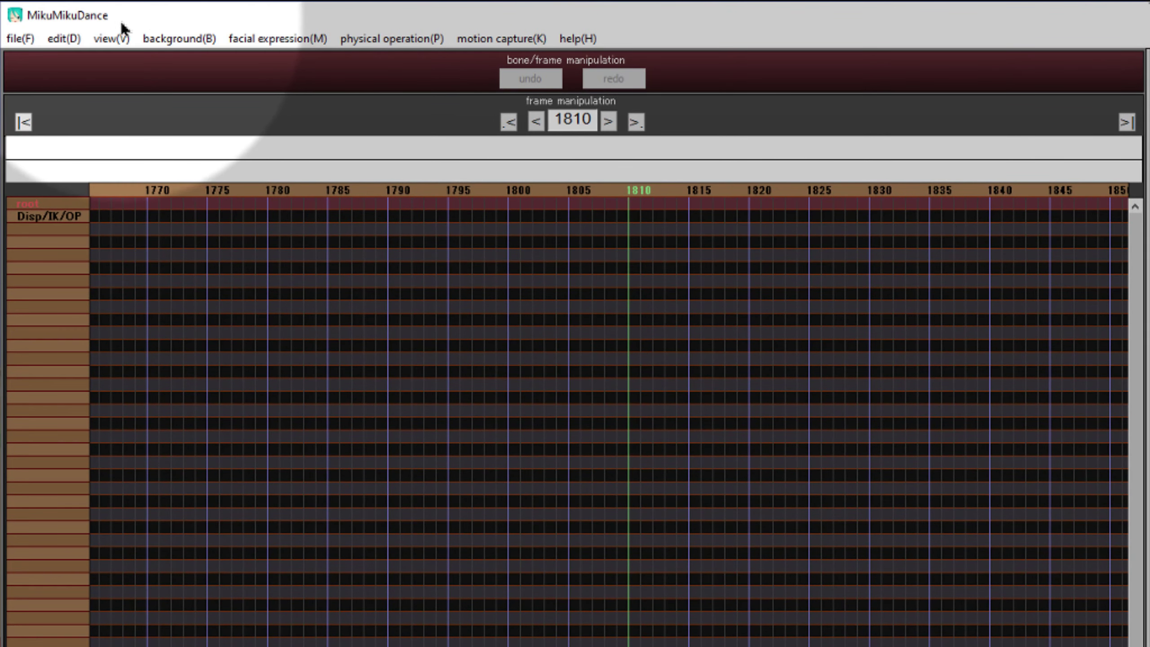
left_click(191, 38)
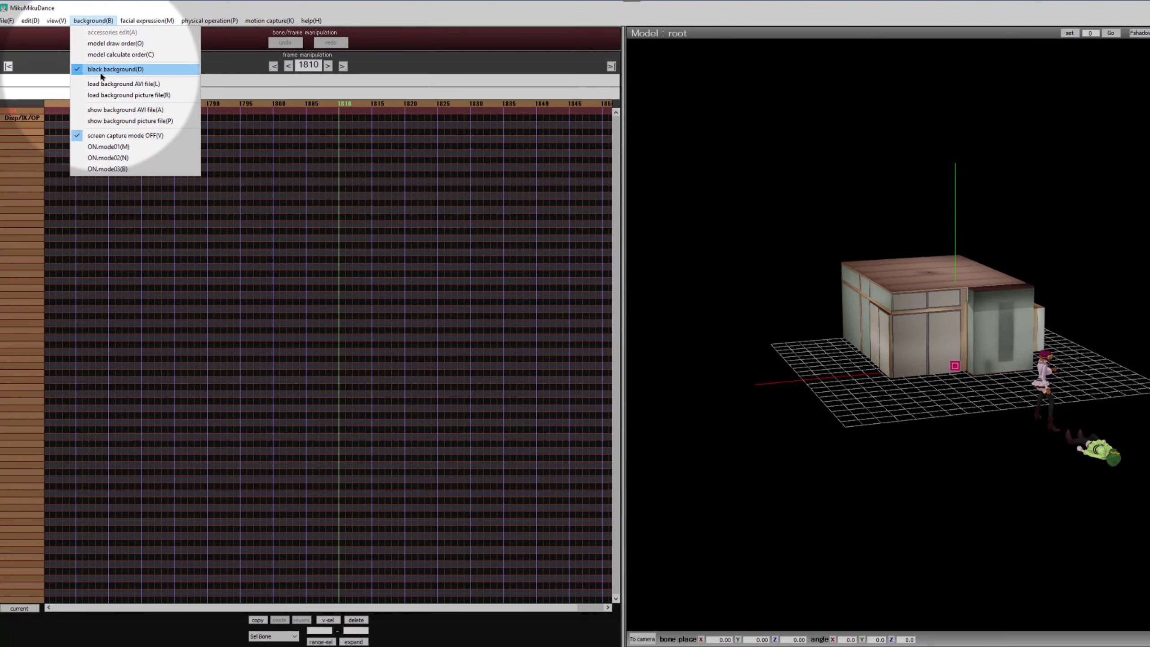
left_click(102, 75)
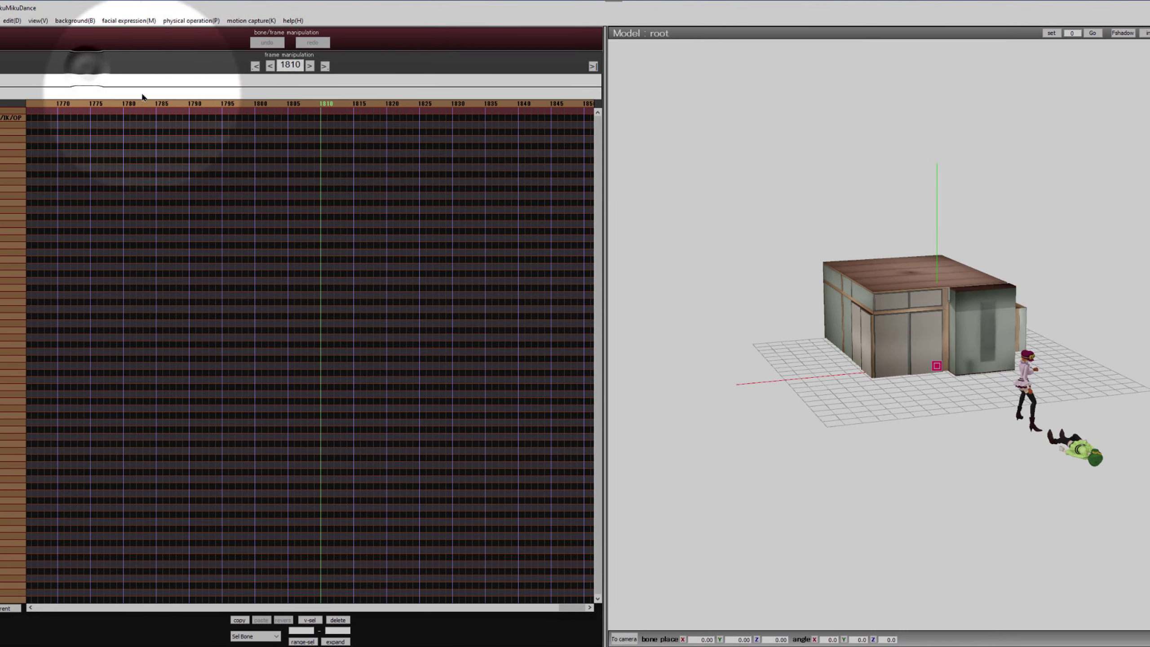
scroll(901, 367, "up", 3)
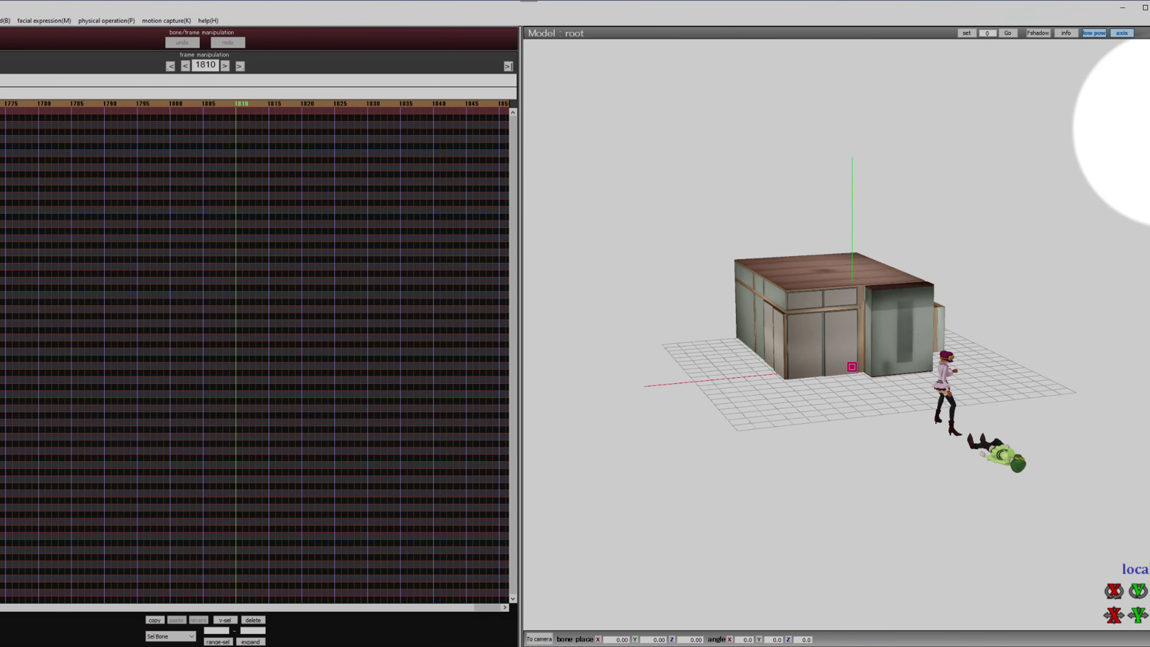
scroll(994, 392, "down", 1)
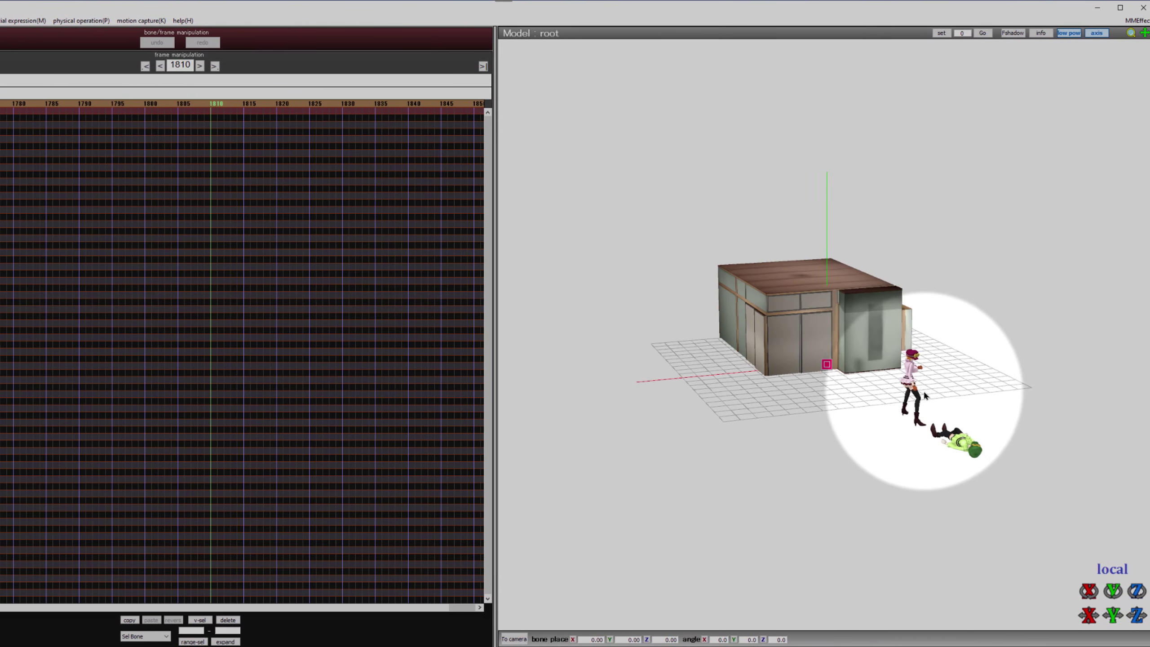
scroll(919, 380, "up", 2)
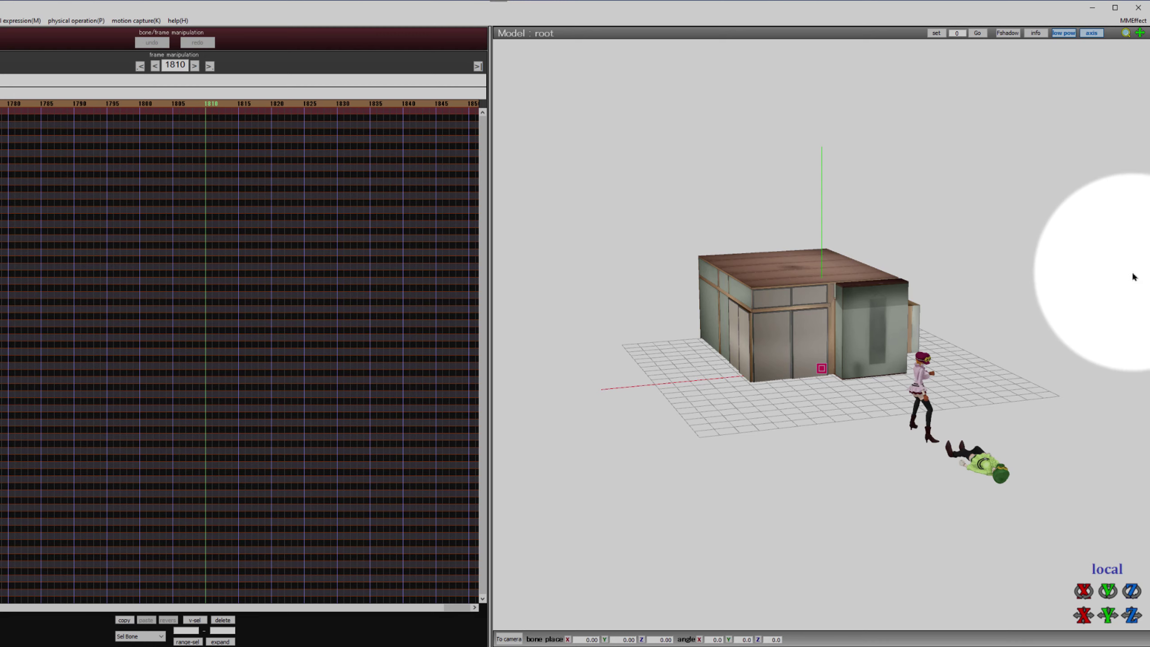
Narrow the program window and set the screen size to 1200 wide by 1440 high.
left_click_drag(1146, 272, 882, 257)
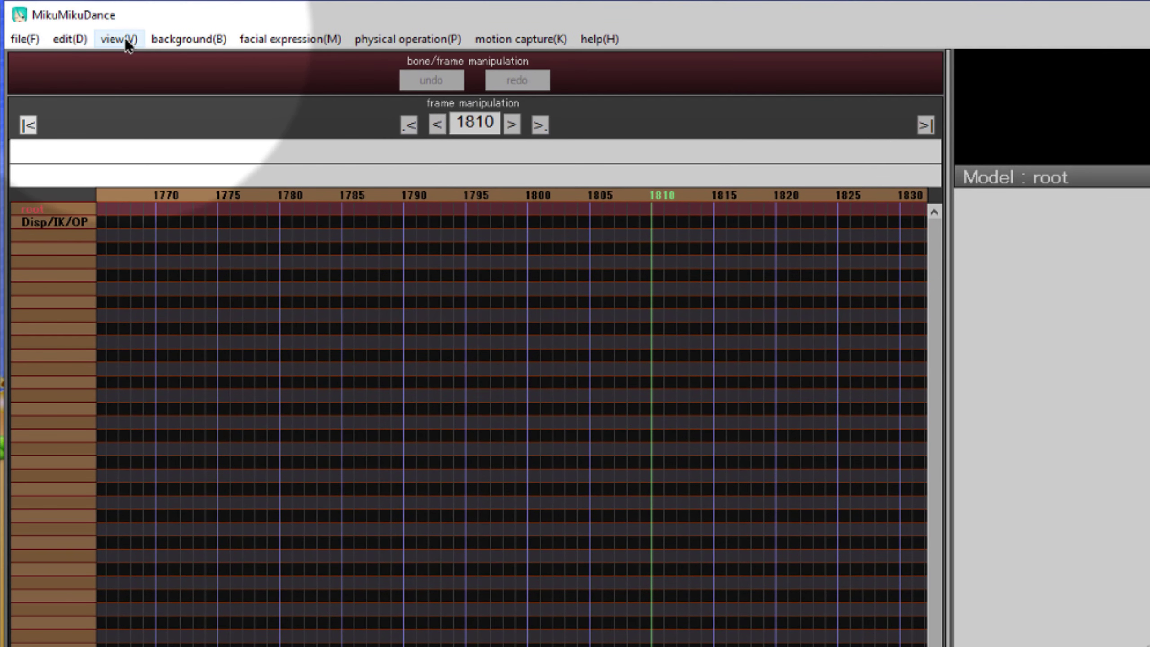
left_click(111, 40)
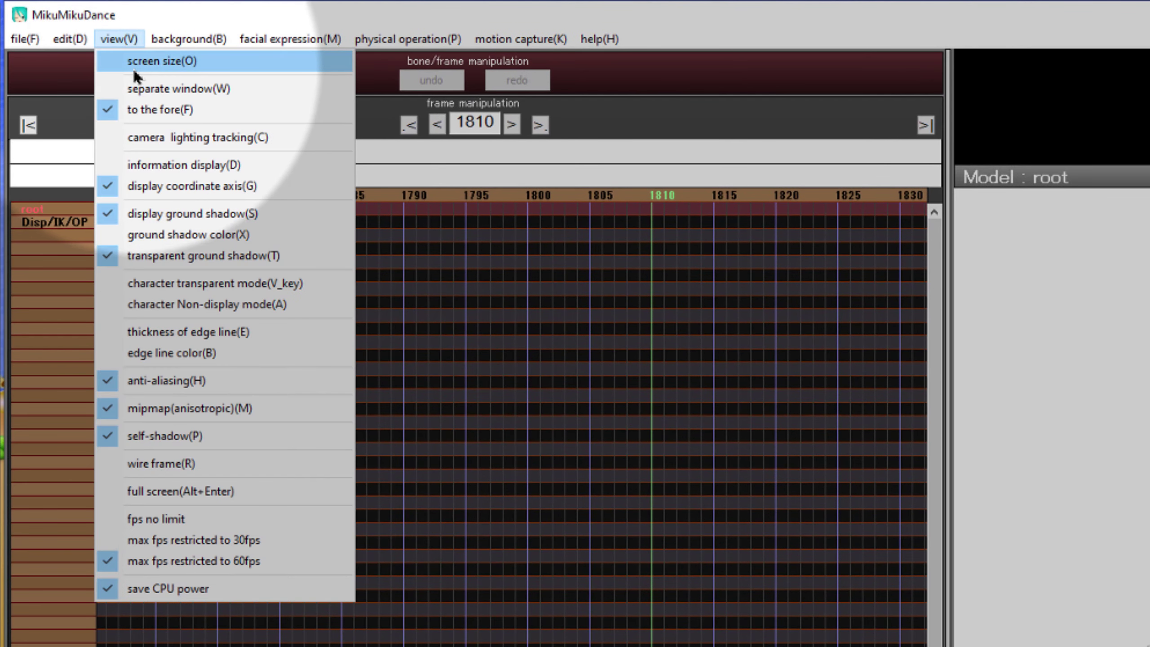
left_click(162, 62)
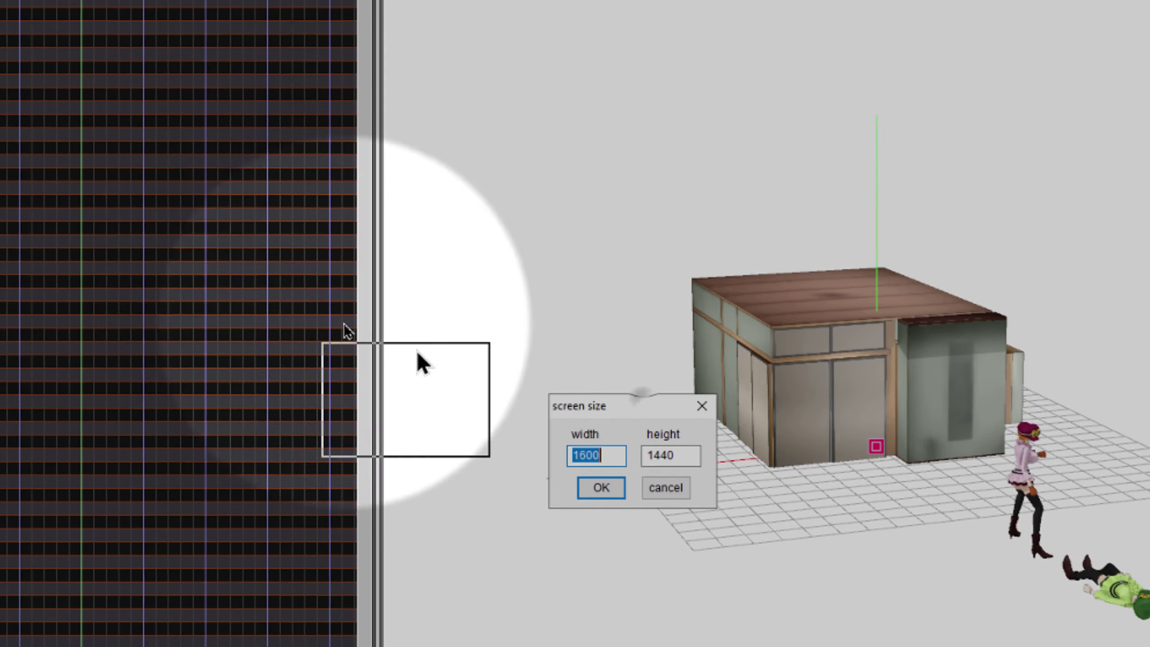
left_click_drag(418, 352, 179, 258)
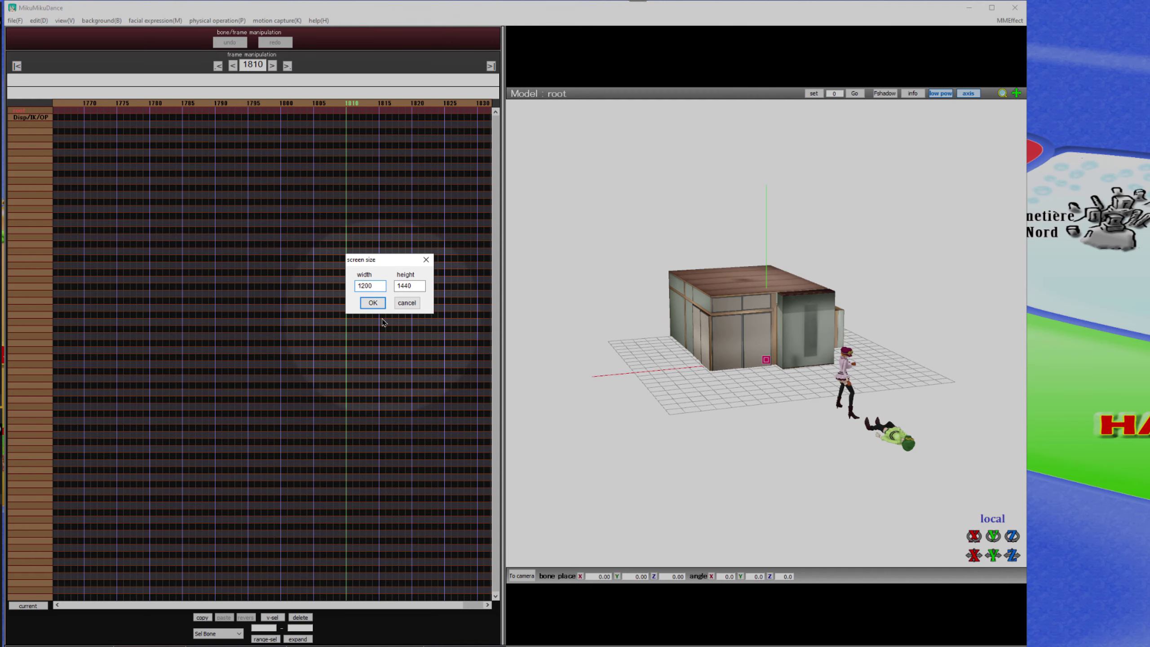
left_click(372, 302)
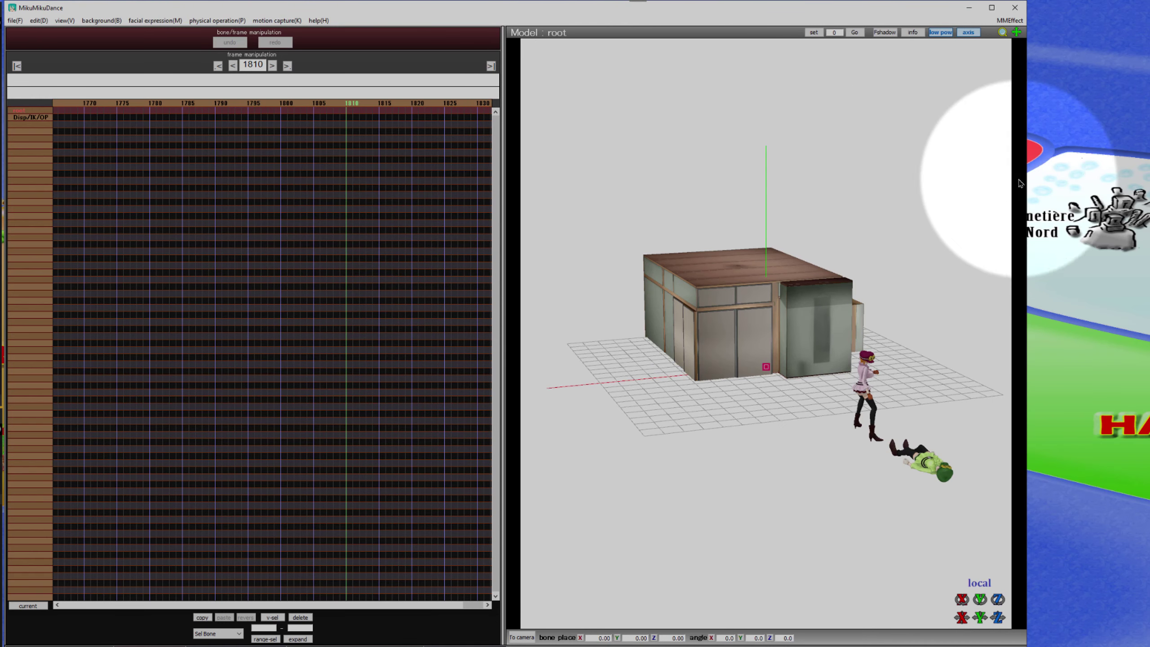
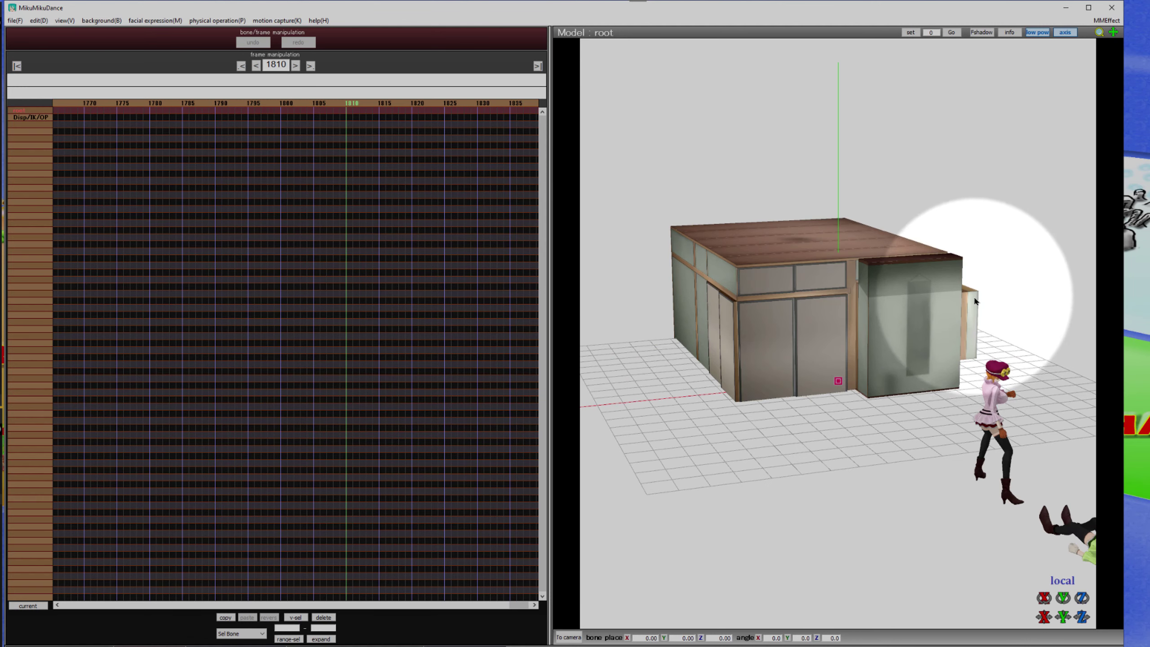
Detach the 3D view of the stage into a separate window.
right_click_drag(962, 245, 932, 245)
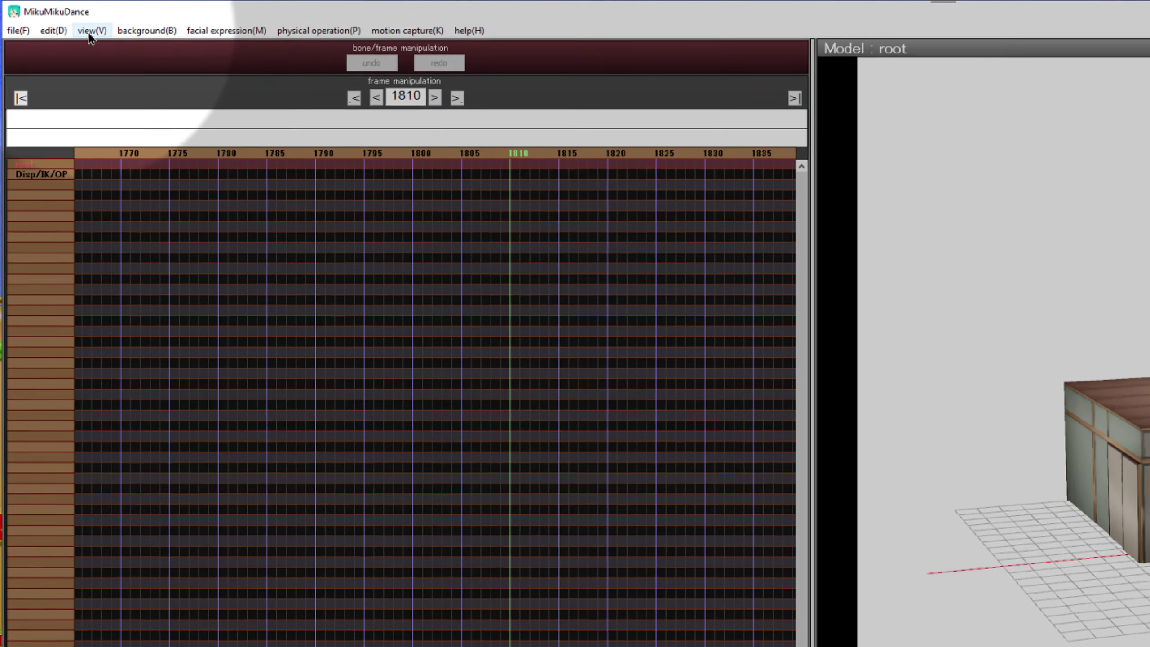
left_click(64, 20)
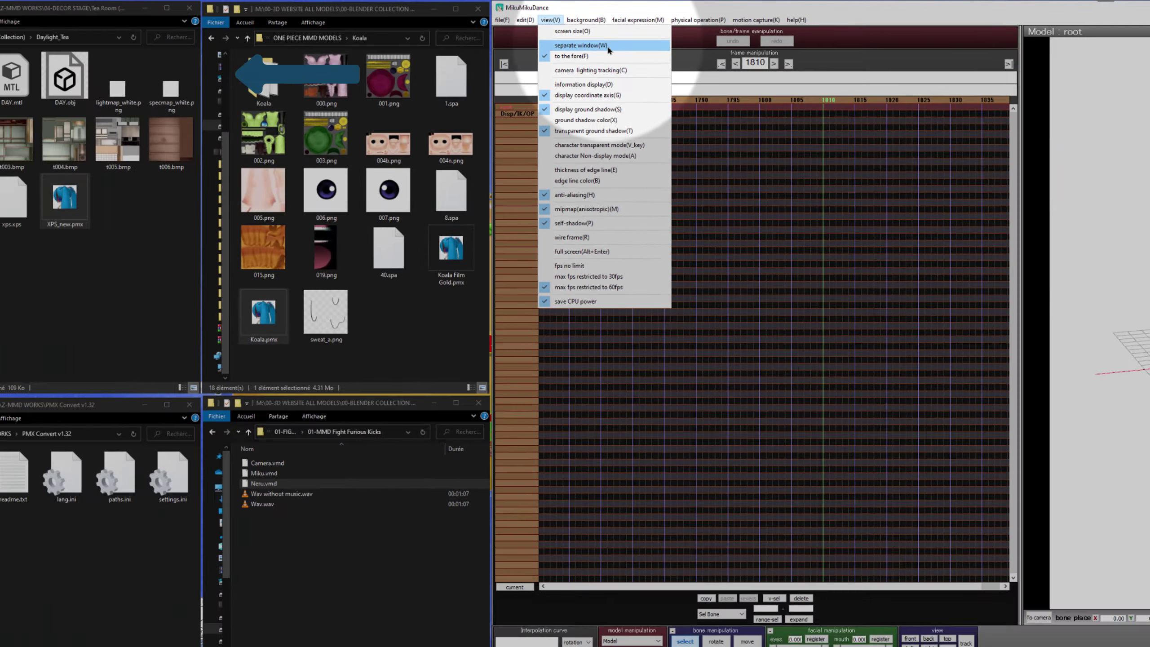
left_click(180, 76)
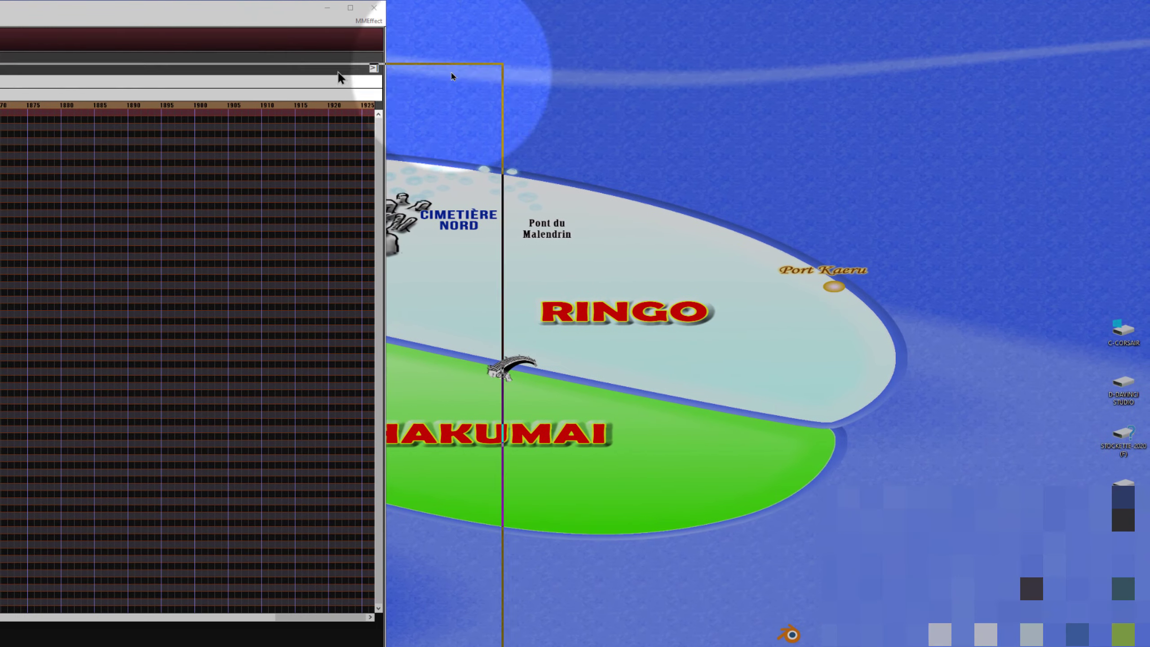
Enlarge the detached 3D view window and place it beside the main timeline window.
left_click_drag(452, 76, 762, 64)
left_click_drag(375, 65, 614, 18)
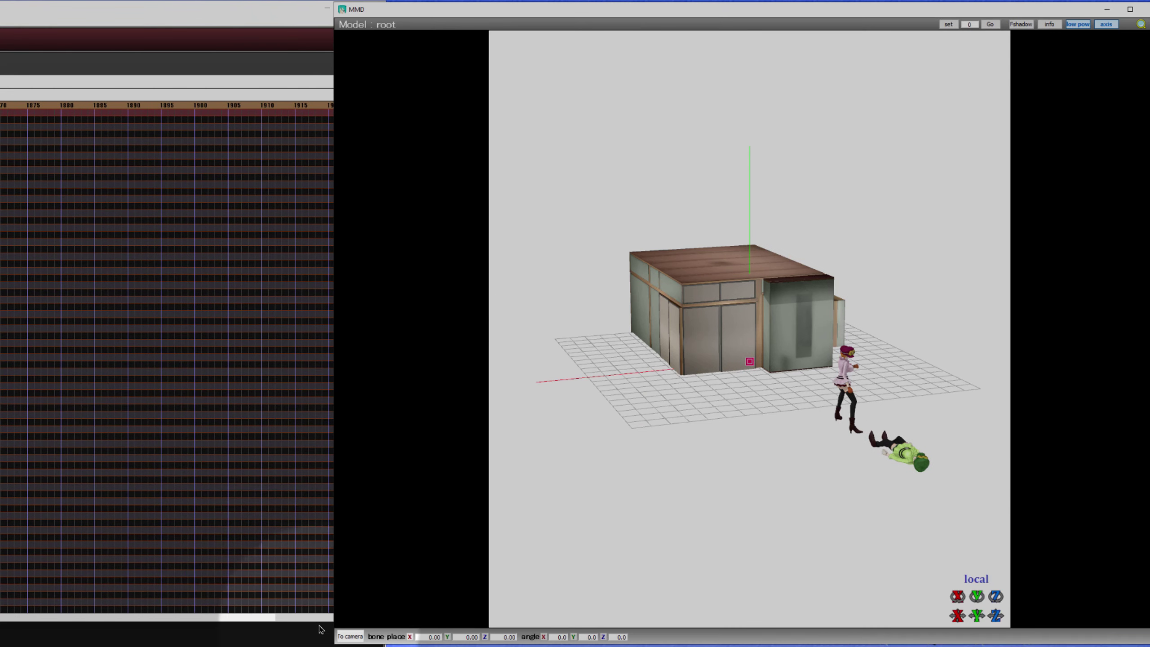
left_click_drag(337, 644, 424, 646)
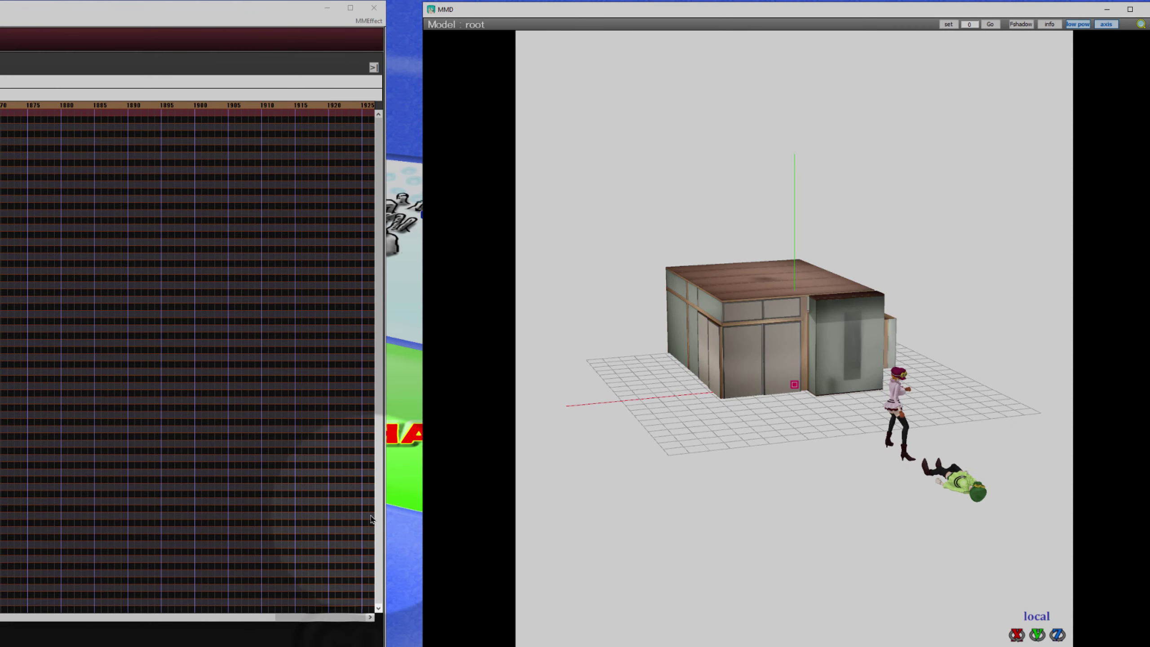
left_click_drag(388, 506, 222, 488)
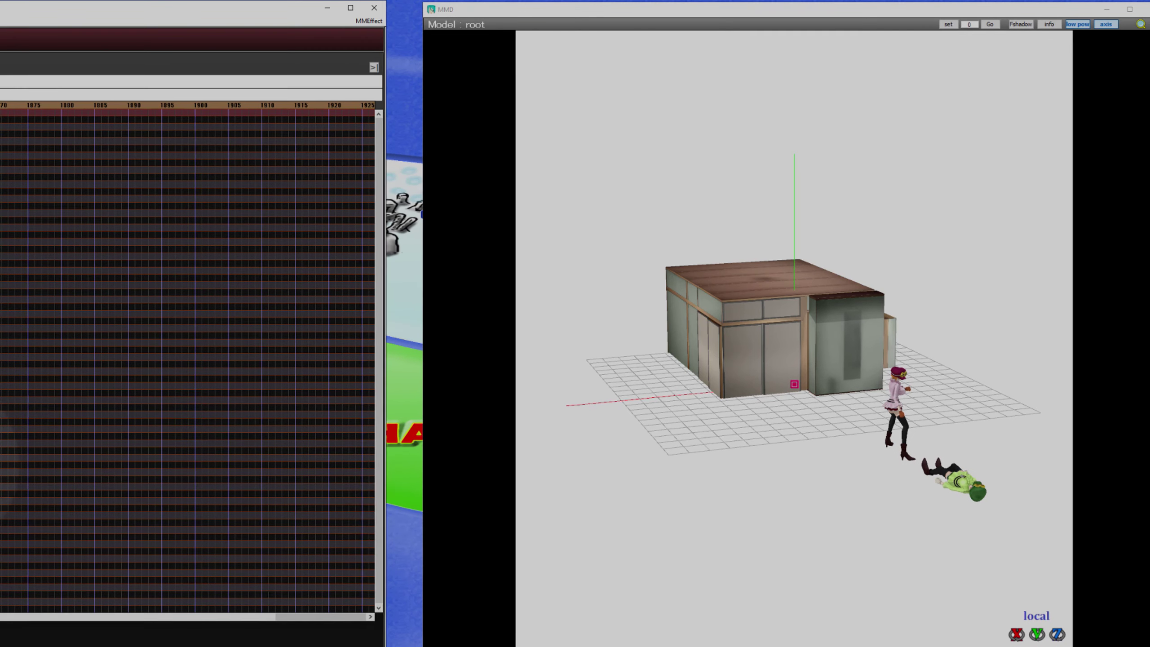
left_click_drag(1, 467, 0, 466)
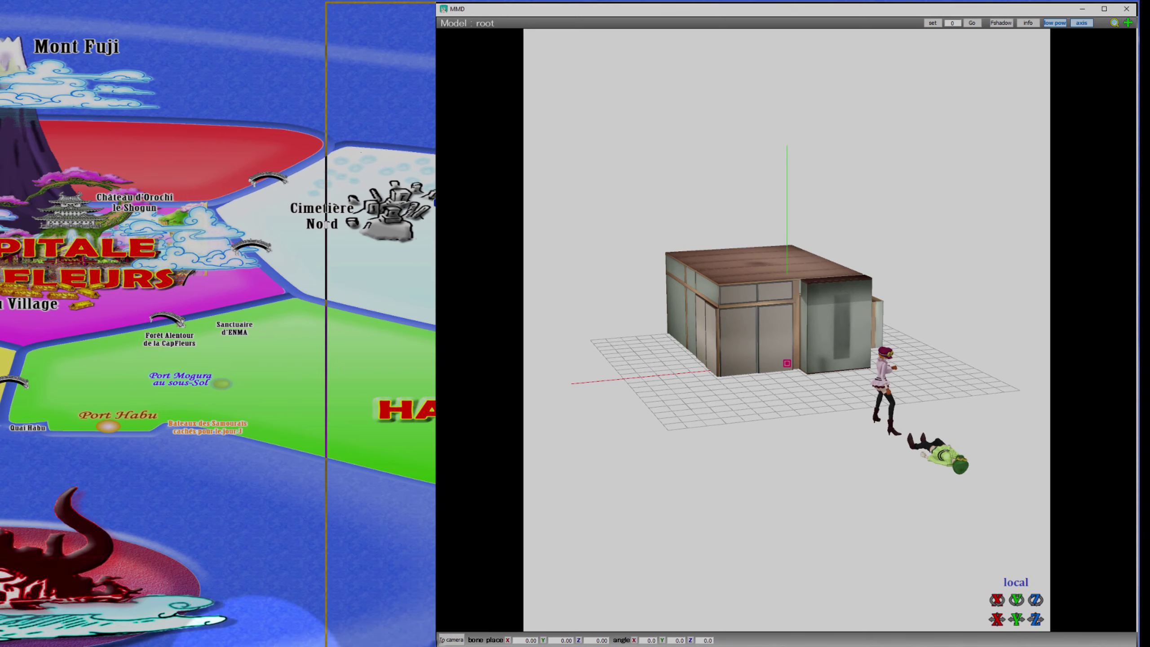
left_click_drag(1, 645, 0, 646)
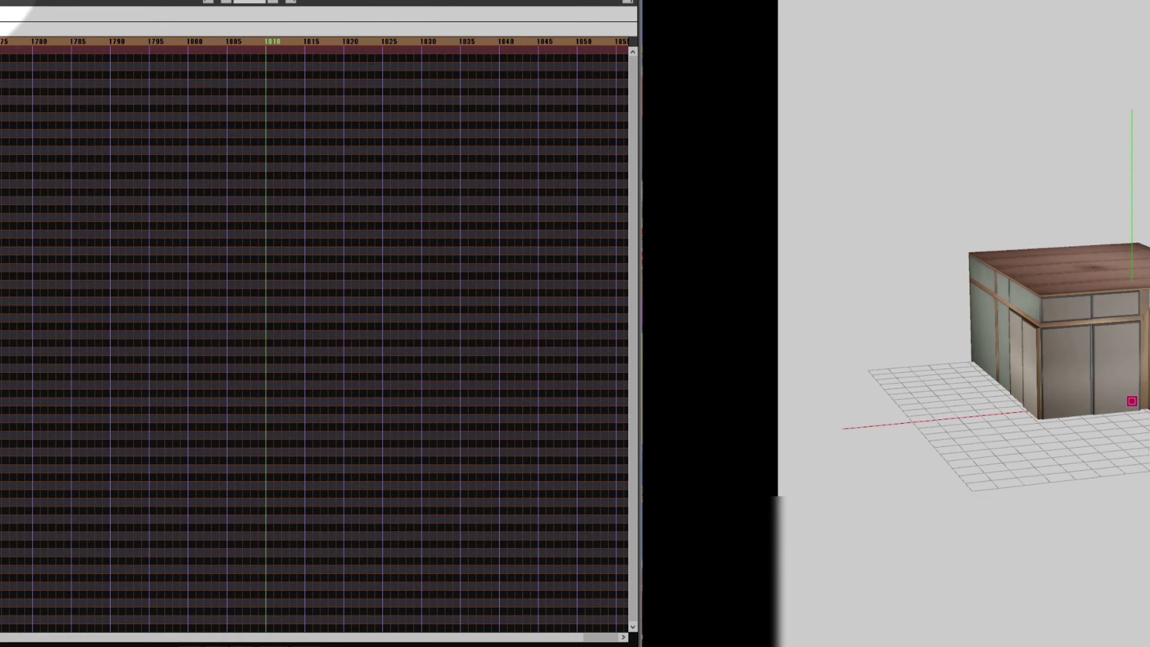
Set the screen size to 1800 wide by 1440 high and adjust the detached view window.
left_click(61, 20)
left_click(77, 32)
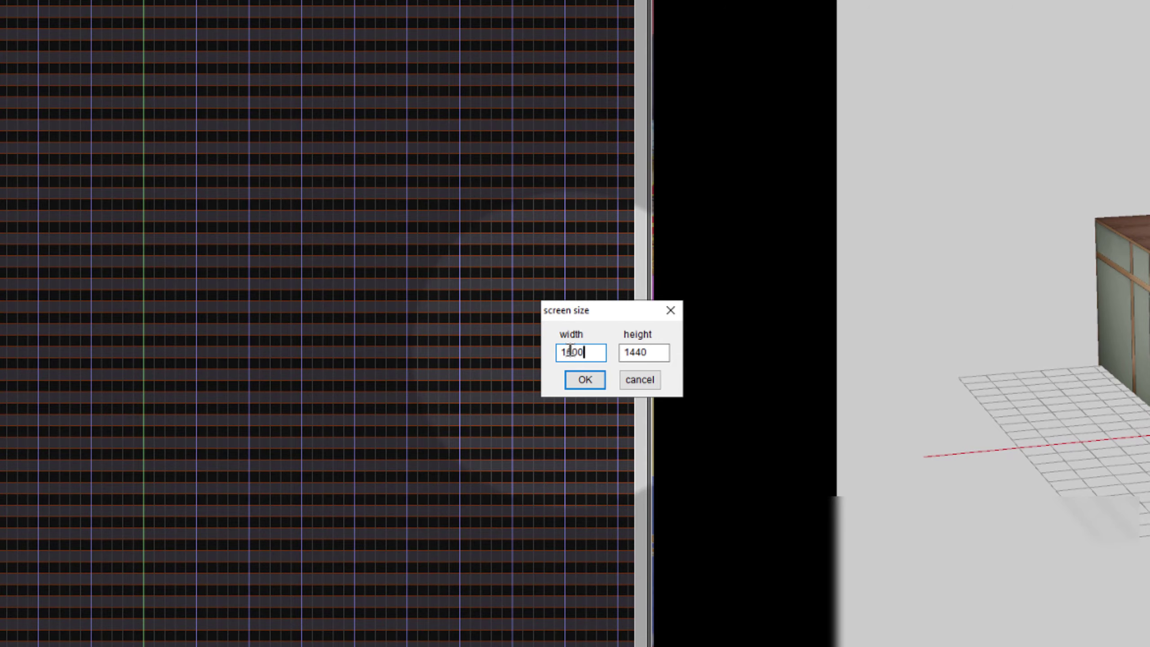
left_click(584, 379)
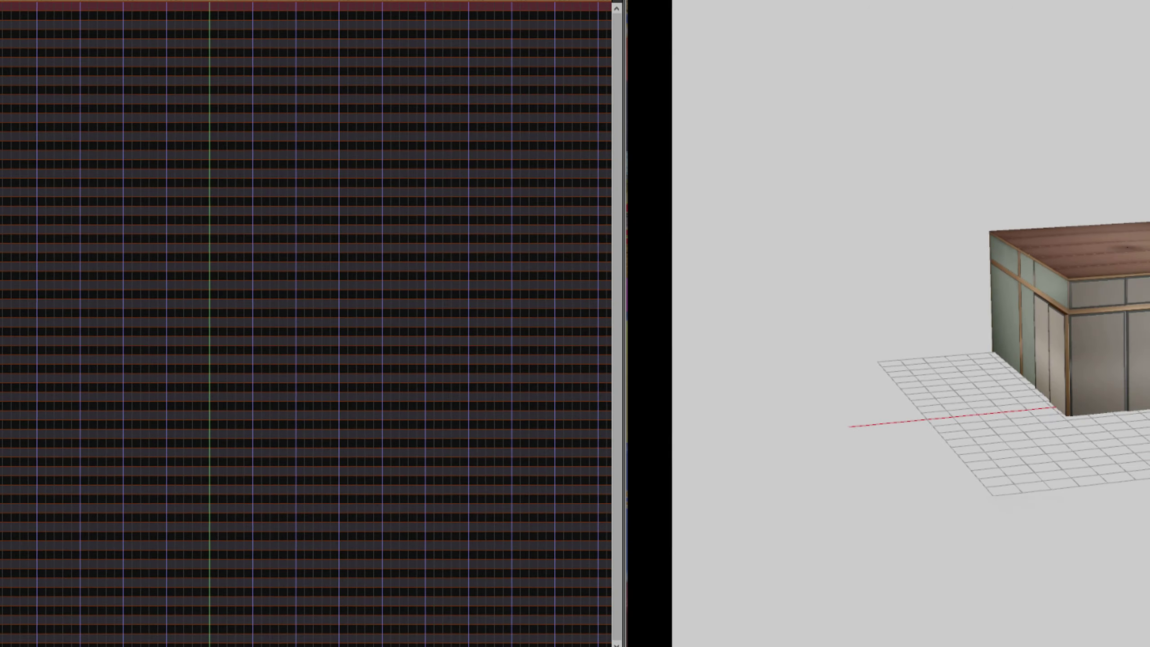
left_click(57, 18)
left_click(74, 29)
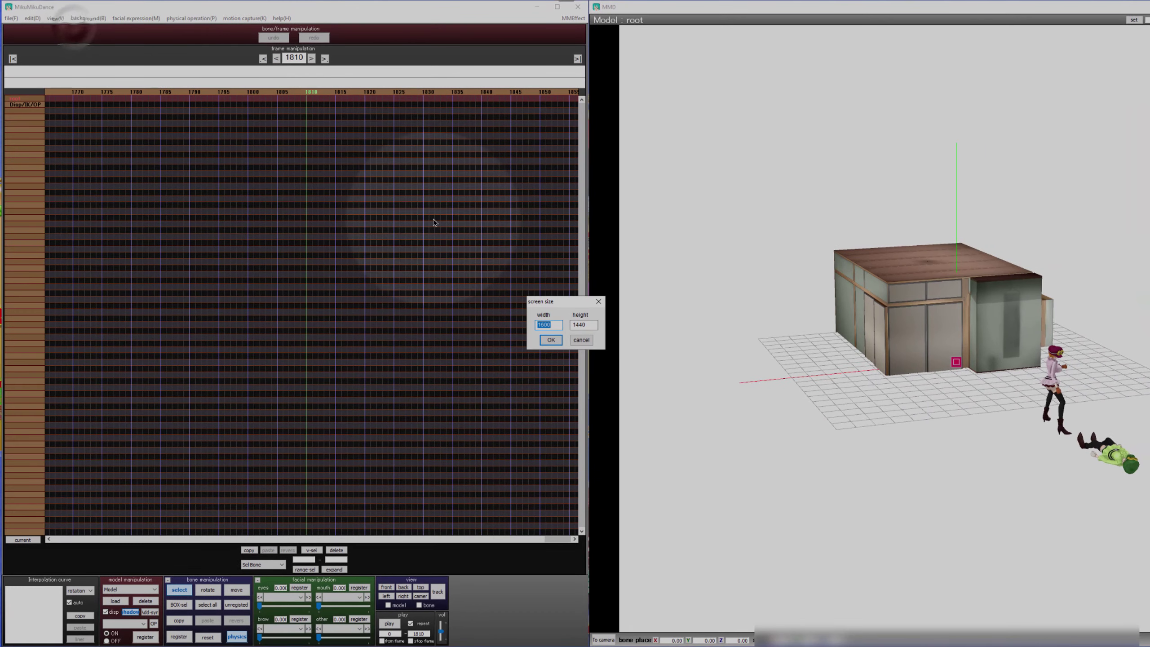
left_click(724, 244)
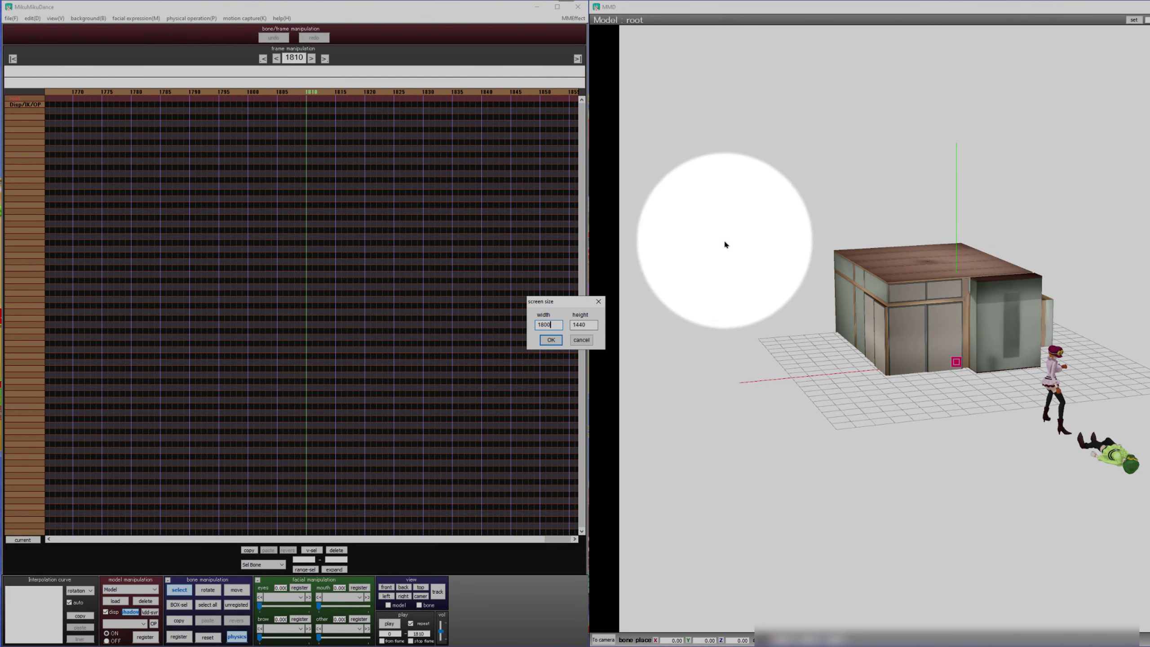
left_click(557, 340)
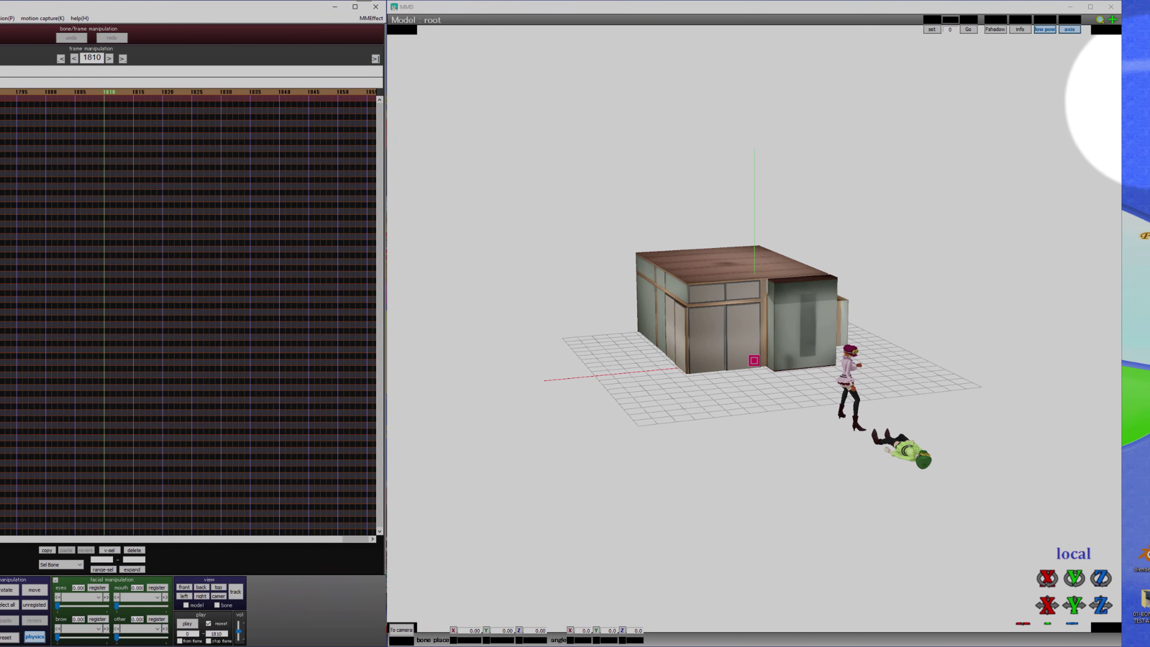
left_click_drag(1142, 126, 1145, 126)
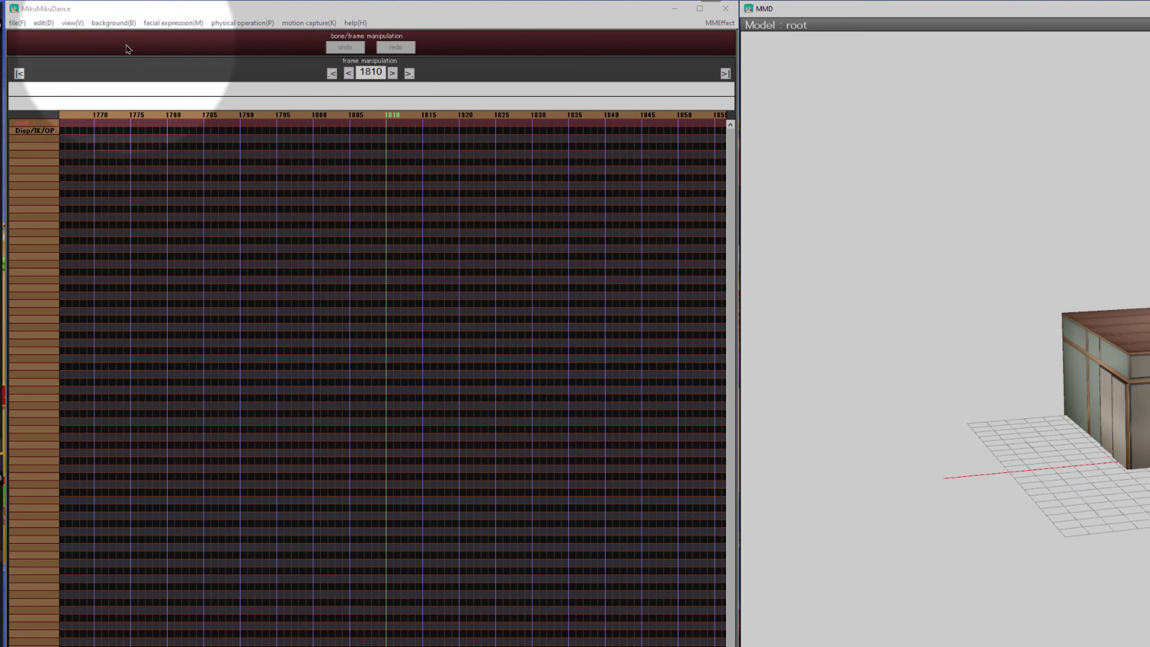
Load Wav.wav as the sound file for the fight scene.
left_click(16, 22)
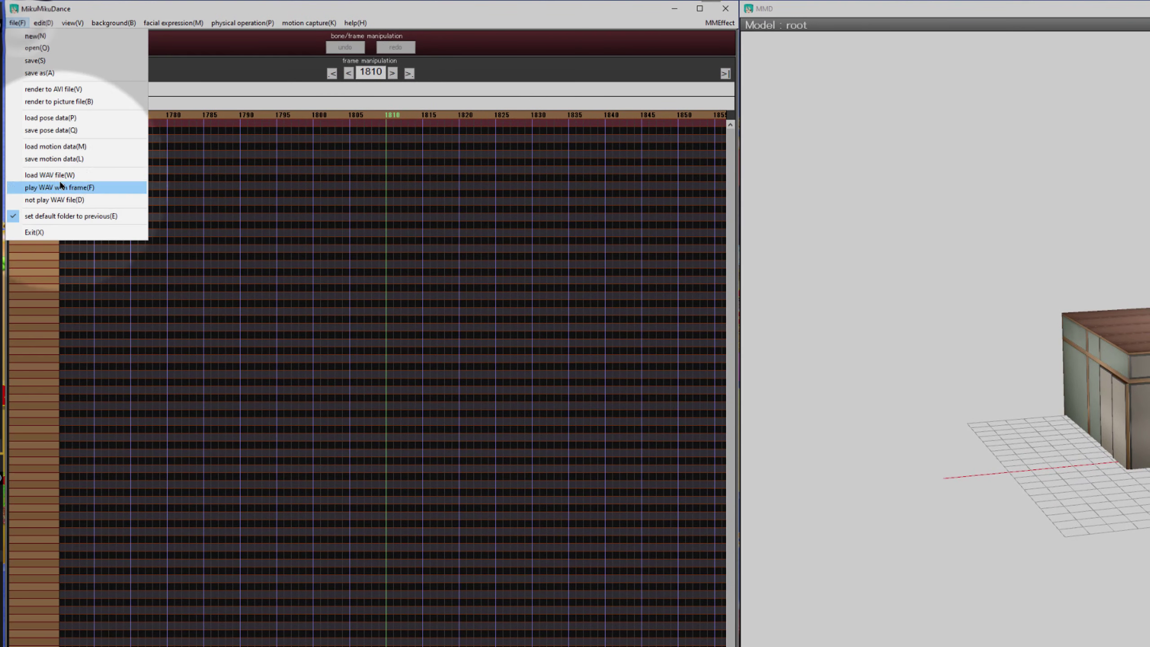
left_click(44, 175)
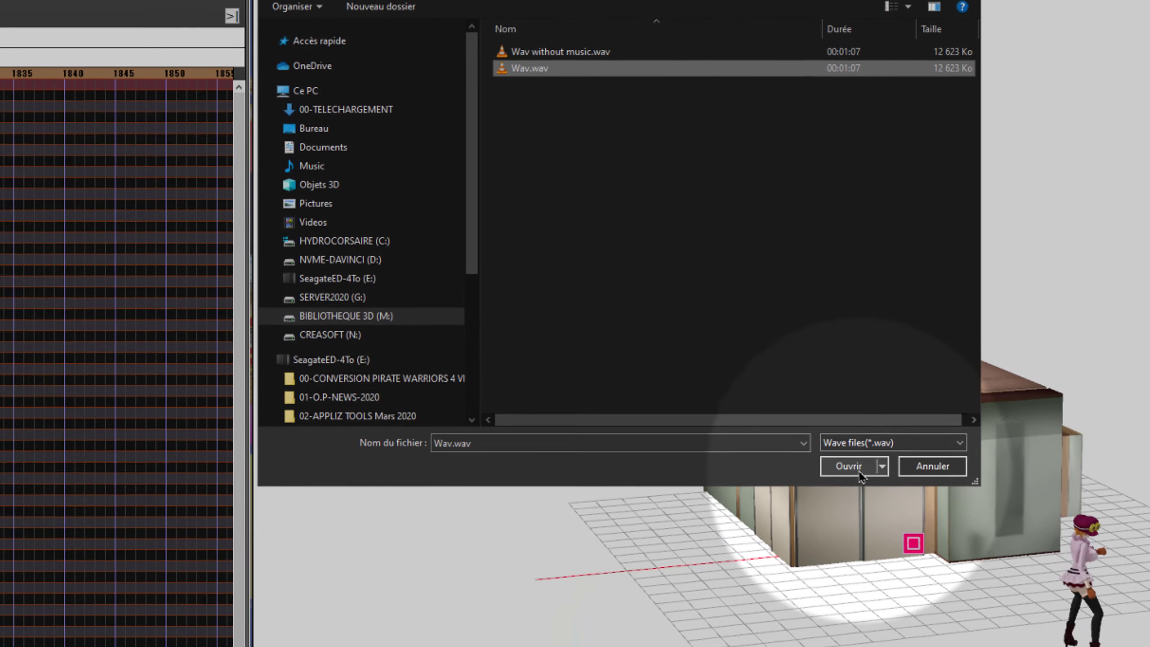
left_click(783, 572)
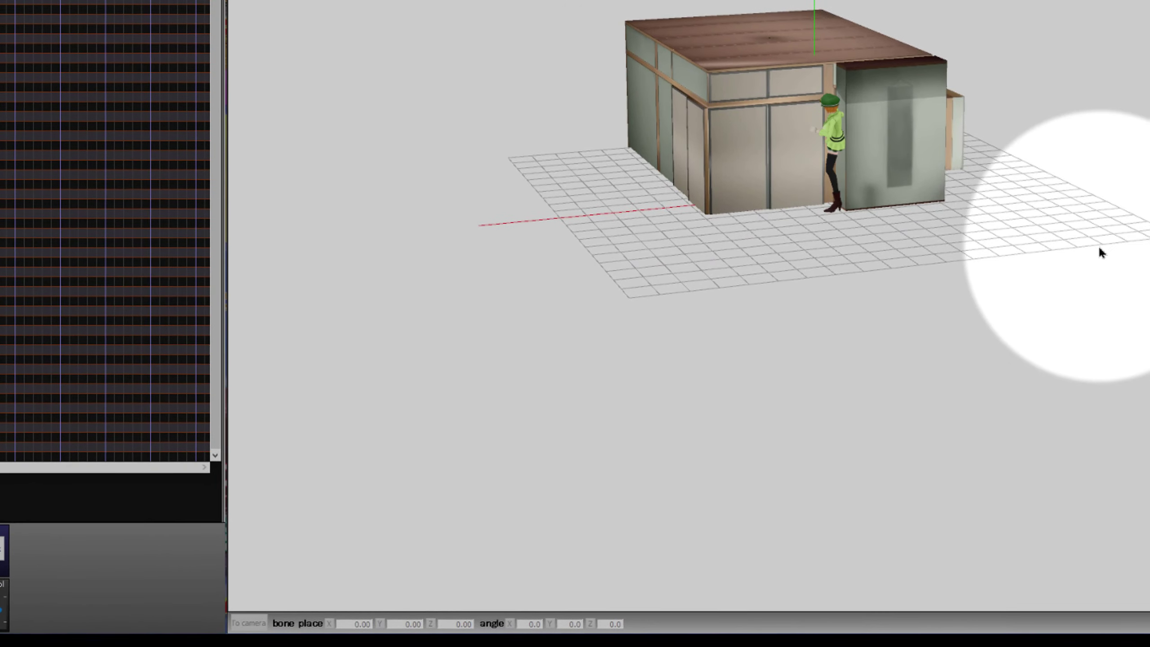
Play the fight animation and check the characters' movements relative to the Tea Room building from a raised viewpoint.
mouse_move(826, 275)
right_mouse_down()
mouse_move(916, 314)
mouse_move(890, 328)
mouse_move(693, 285)
mouse_move(826, 313)
mouse_move(807, 310)
mouse_move(828, 283)
right_mouse_up()
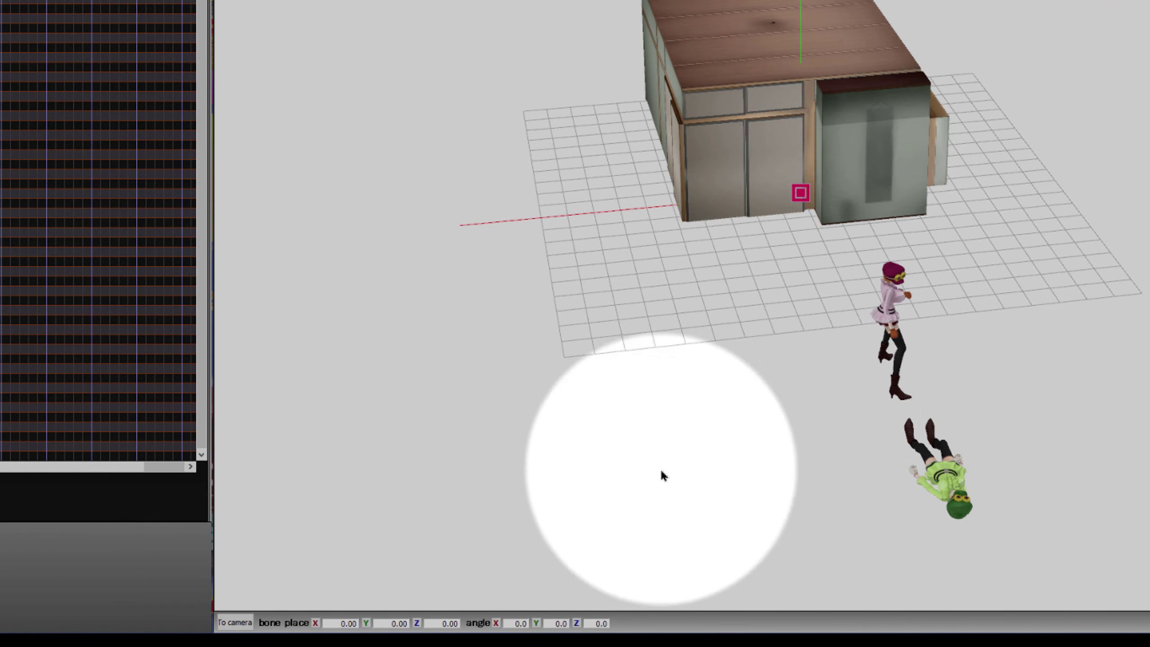
middle_click_drag(720, 385, 701, 387)
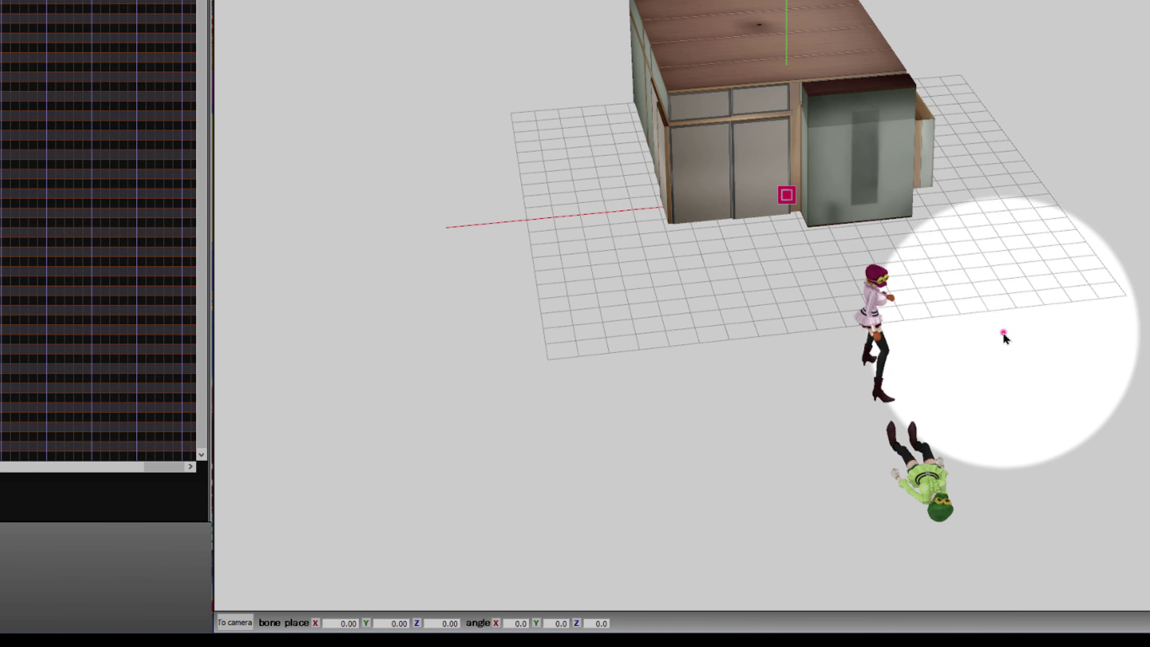
right_click_drag(1004, 331, 901, 324)
right_click_drag(625, 281, 765, 313)
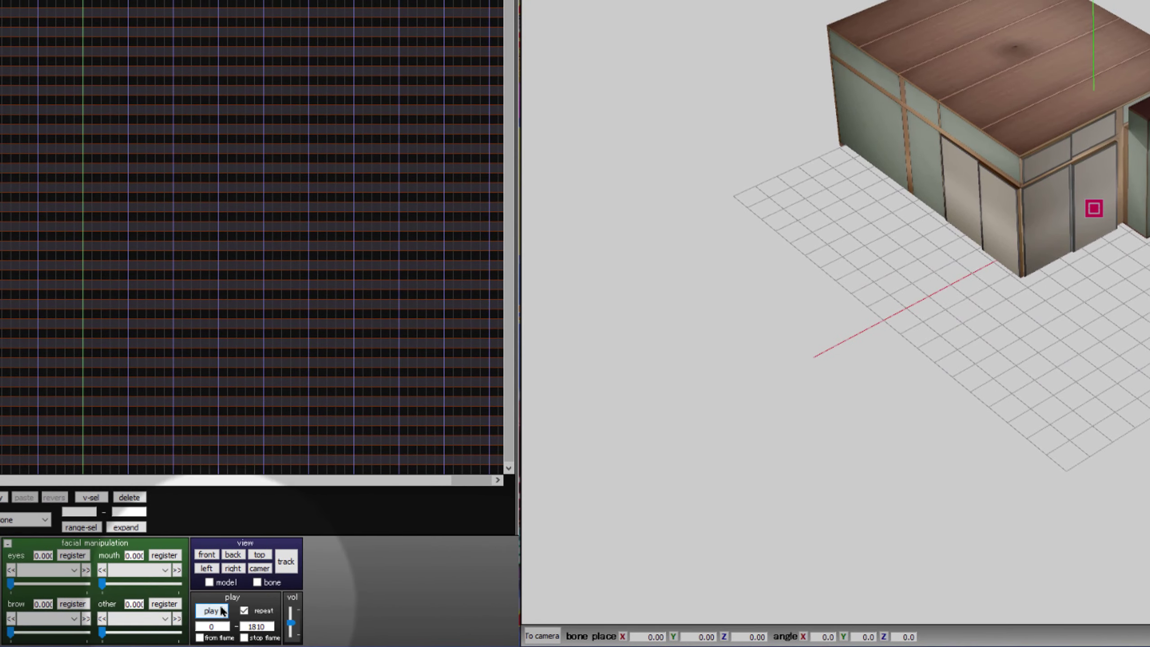
left_click(216, 610)
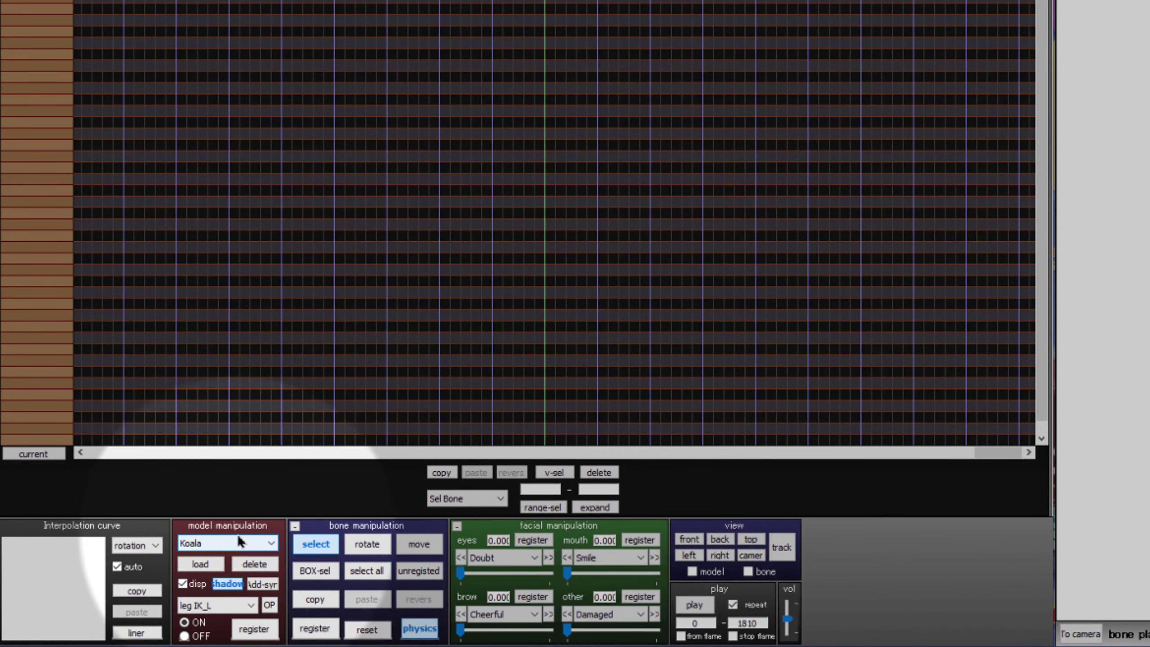
Make the stage named Model the active model and select all of its bone frames.
left_click(240, 538)
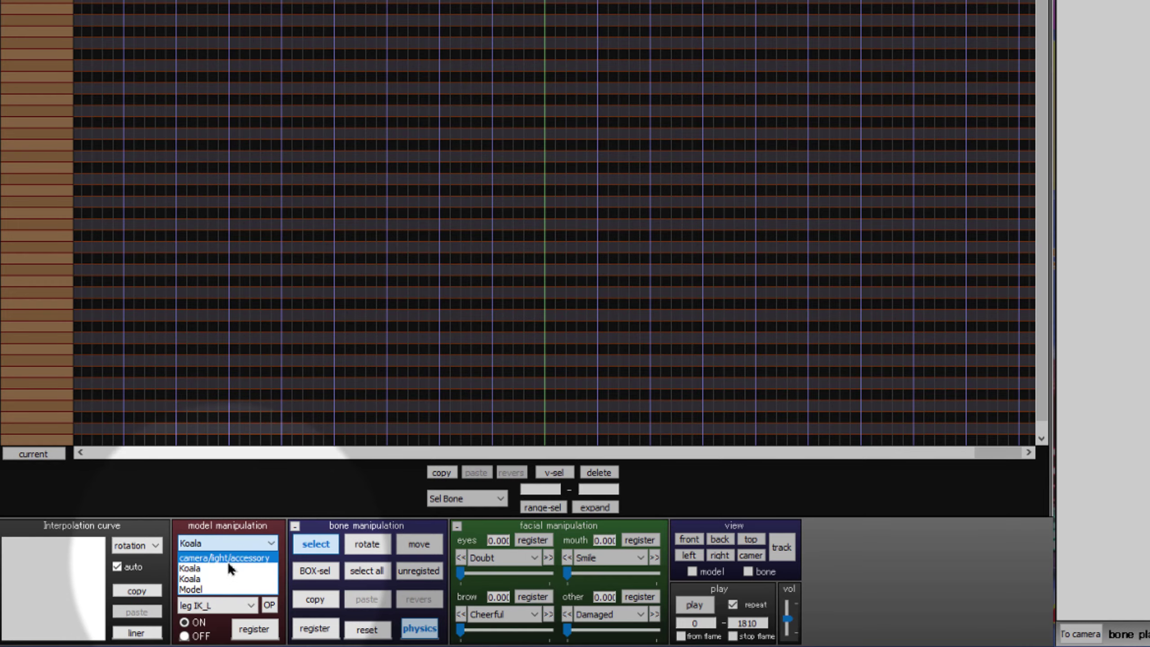
left_click(199, 589)
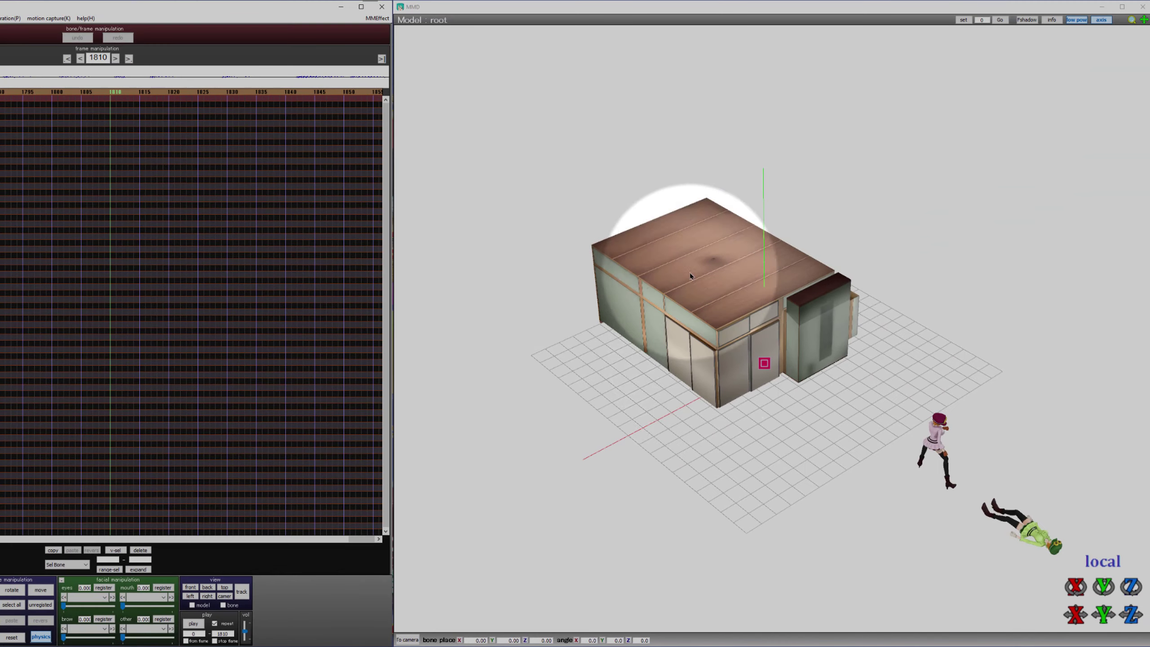
right_click_drag(865, 390, 852, 447)
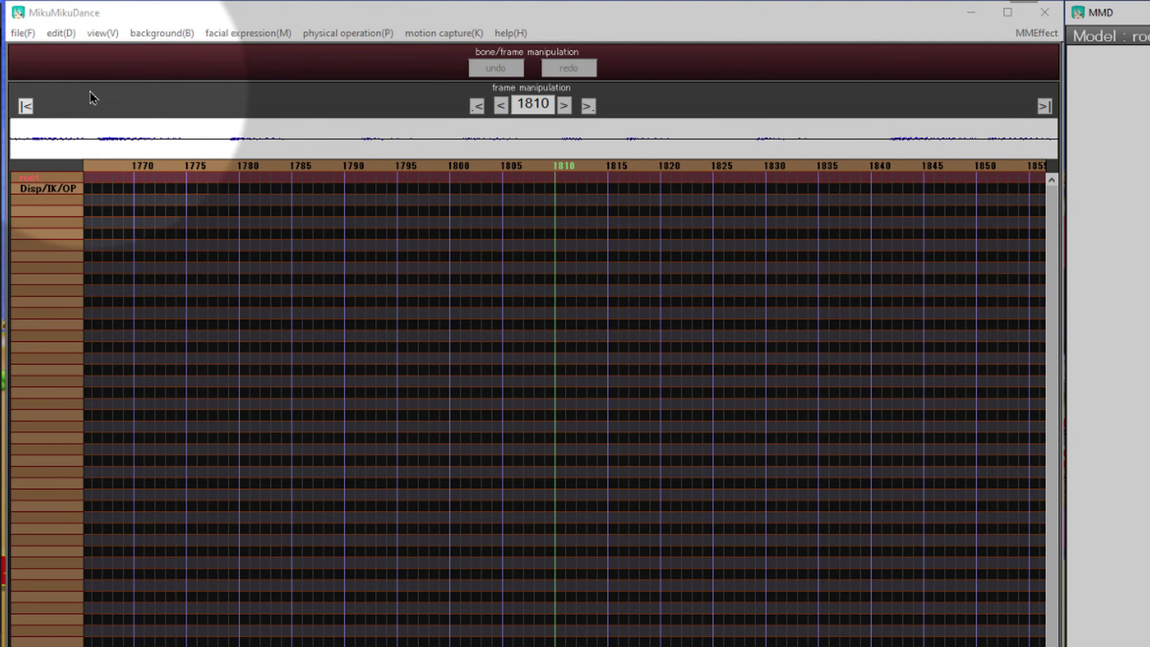
left_click(62, 35)
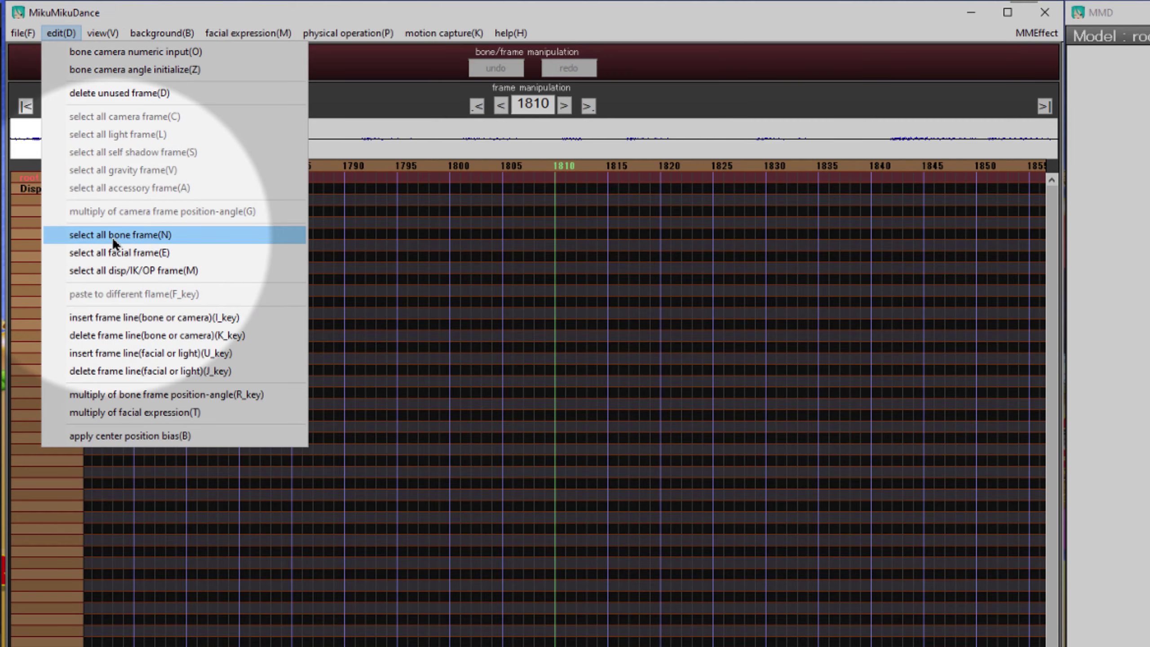
left_click(142, 235)
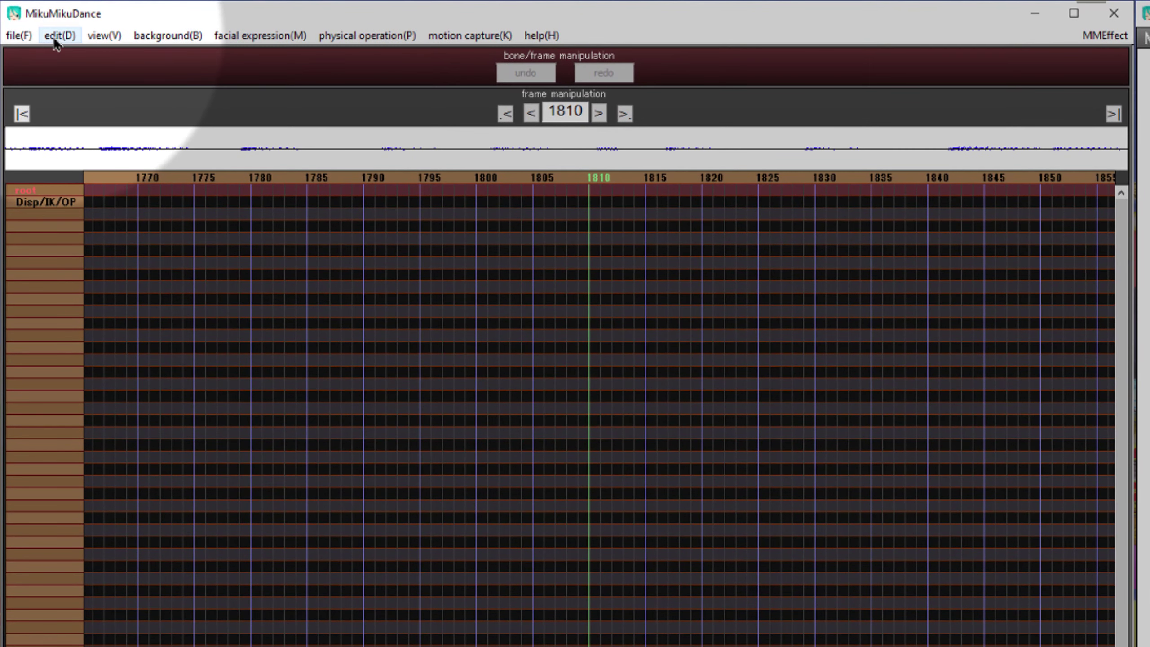
Apply a center position bias of X 80 to the stage model, leaving Y and Z at 0.0.
left_click(54, 37)
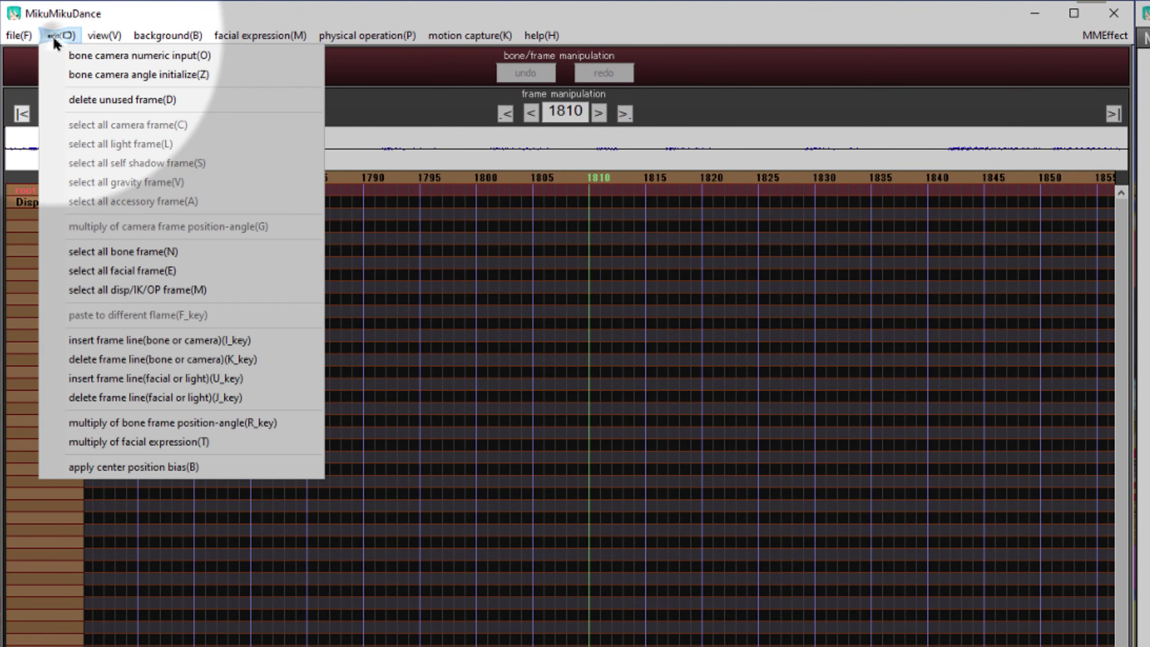
left_click(114, 467)
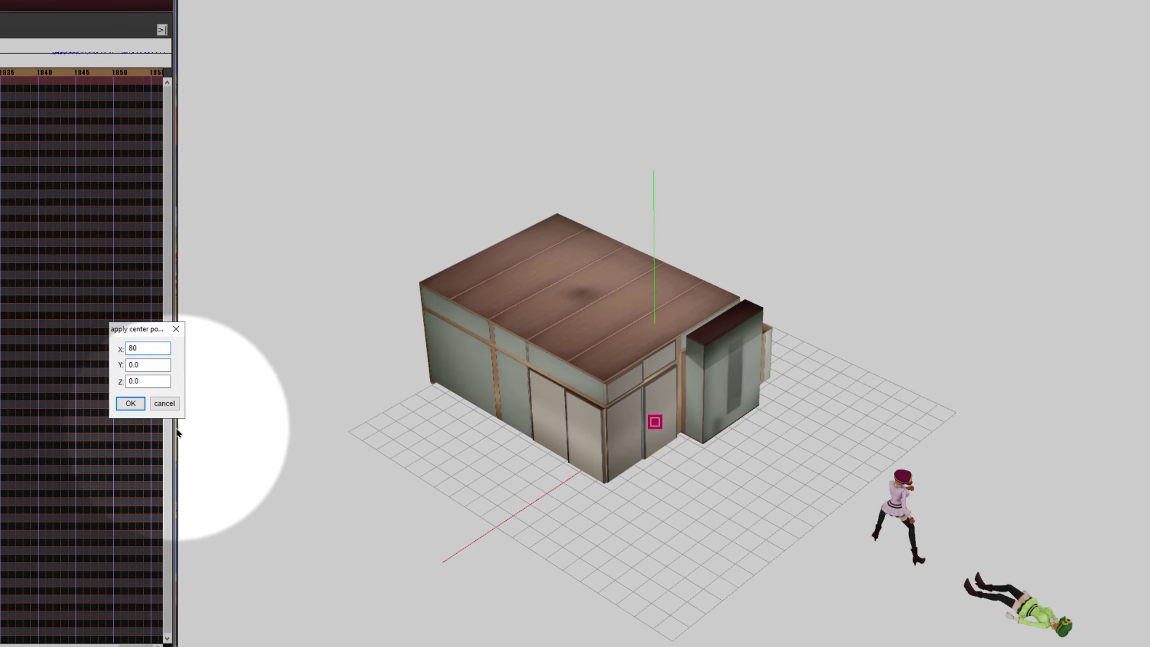
left_click(132, 433)
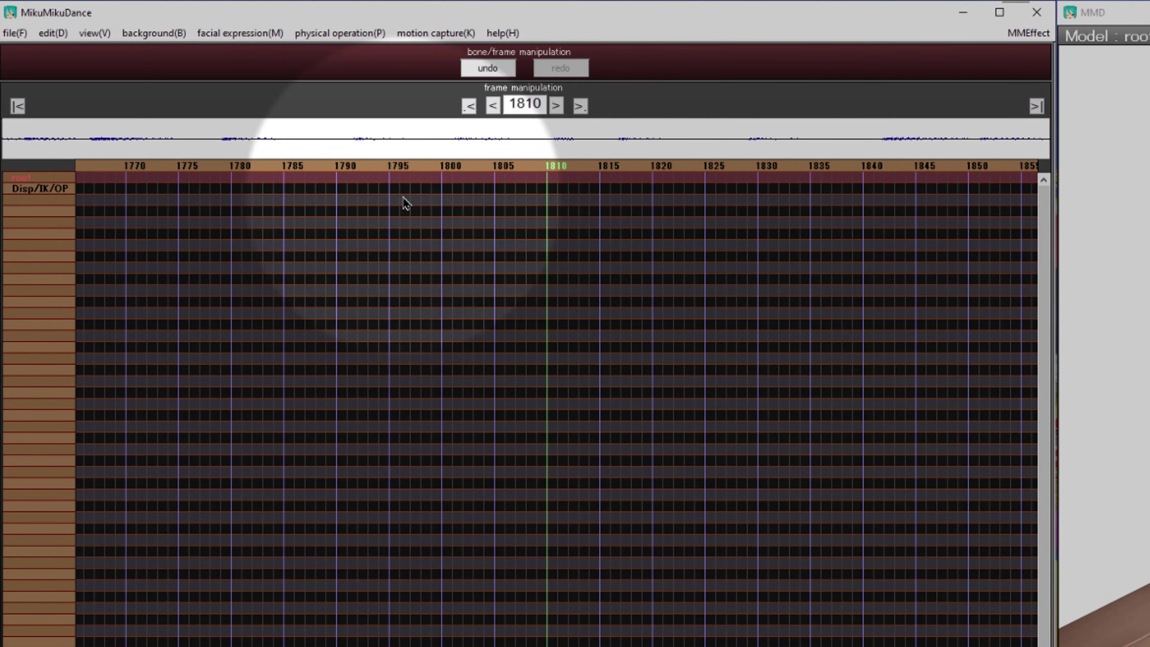
Shift the stage model back with a center position bias of X -60.
left_click(54, 33)
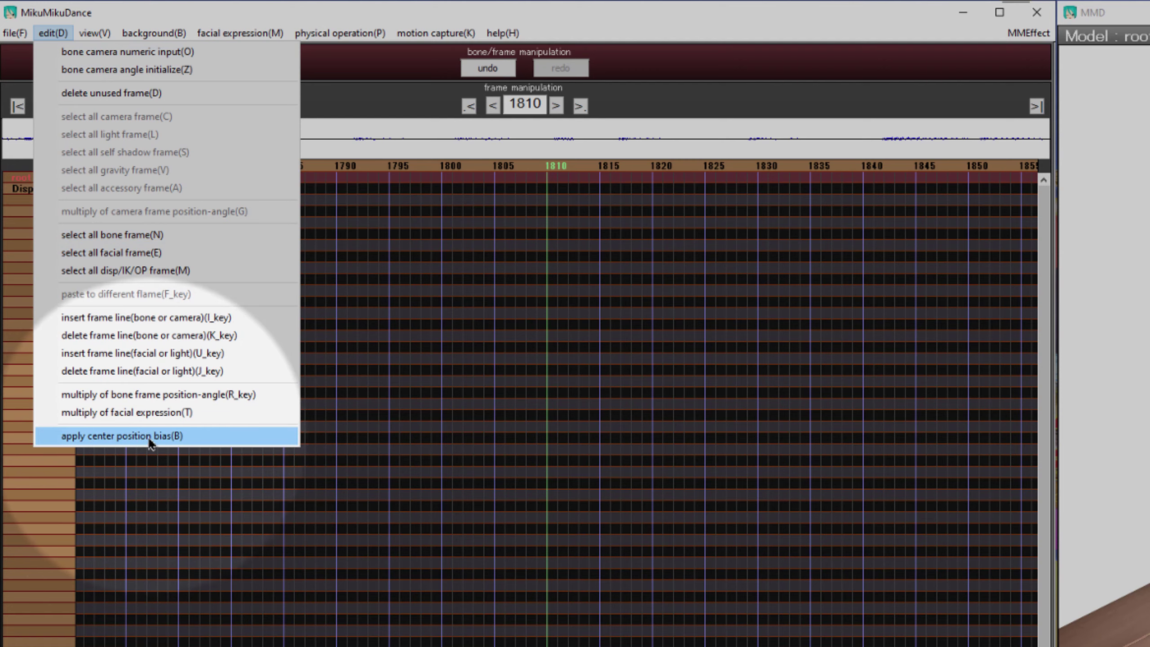
left_click(149, 436)
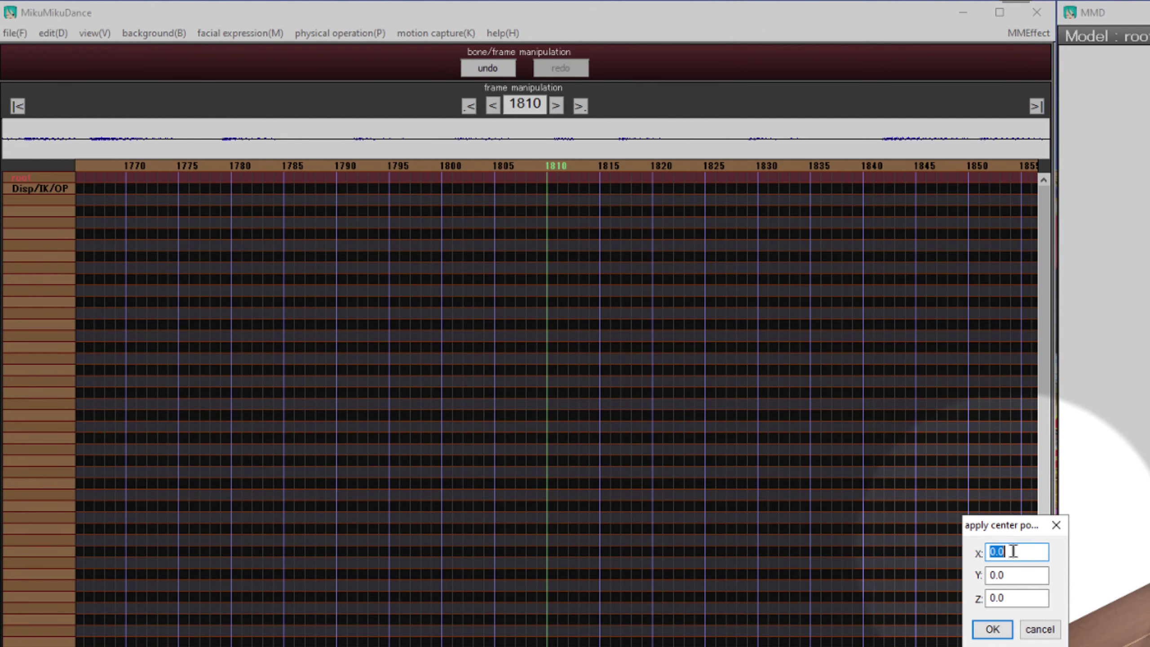
type("-")
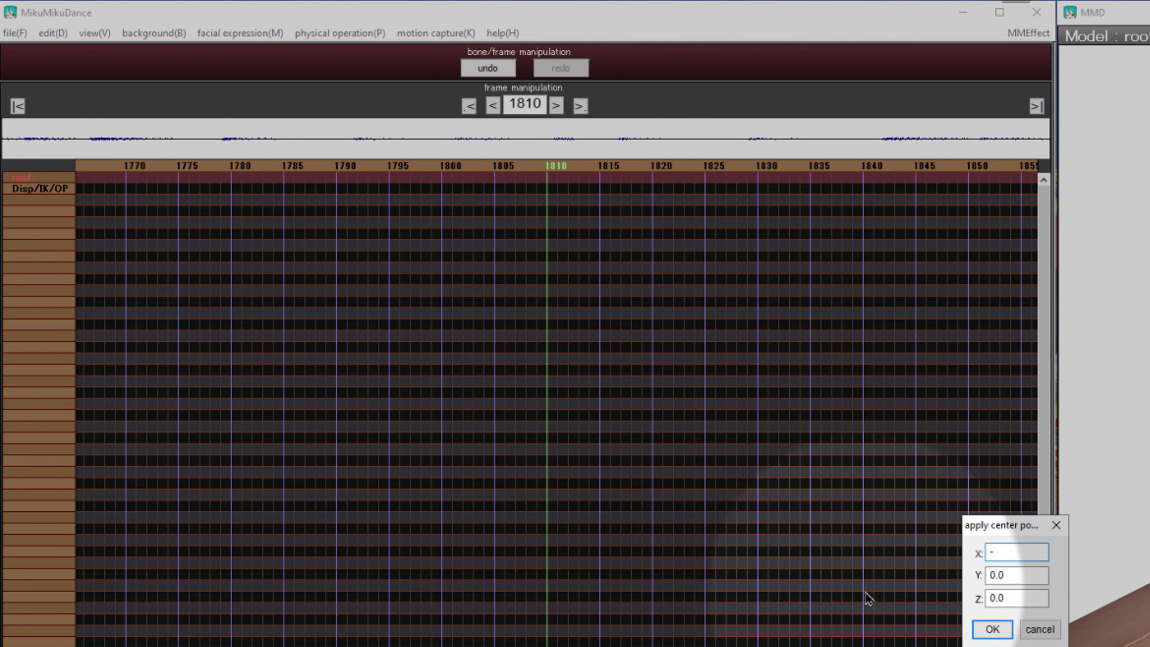
type("60")
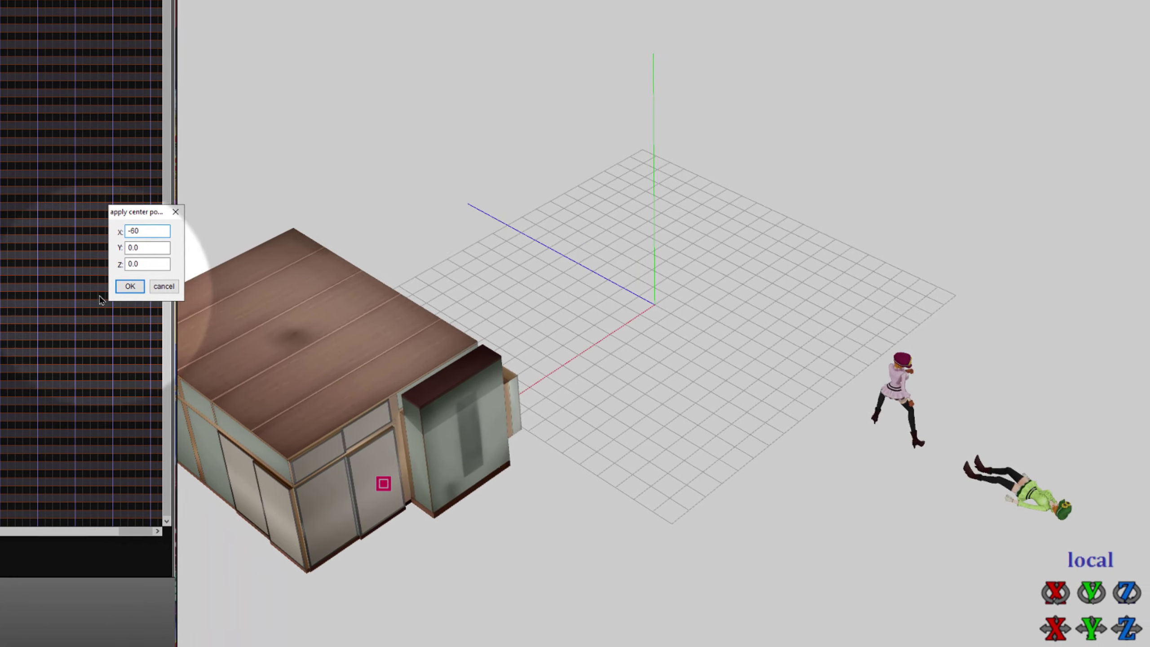
left_click(130, 286)
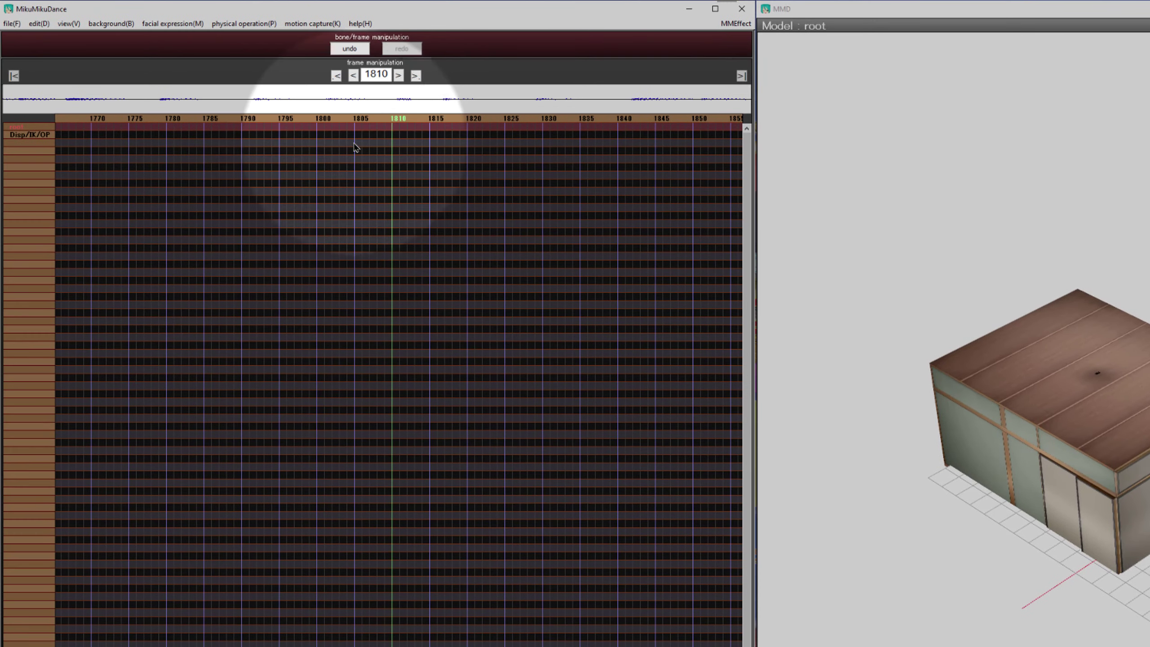
Apply a further center position bias of X -40 to the stage model.
left_click(38, 23)
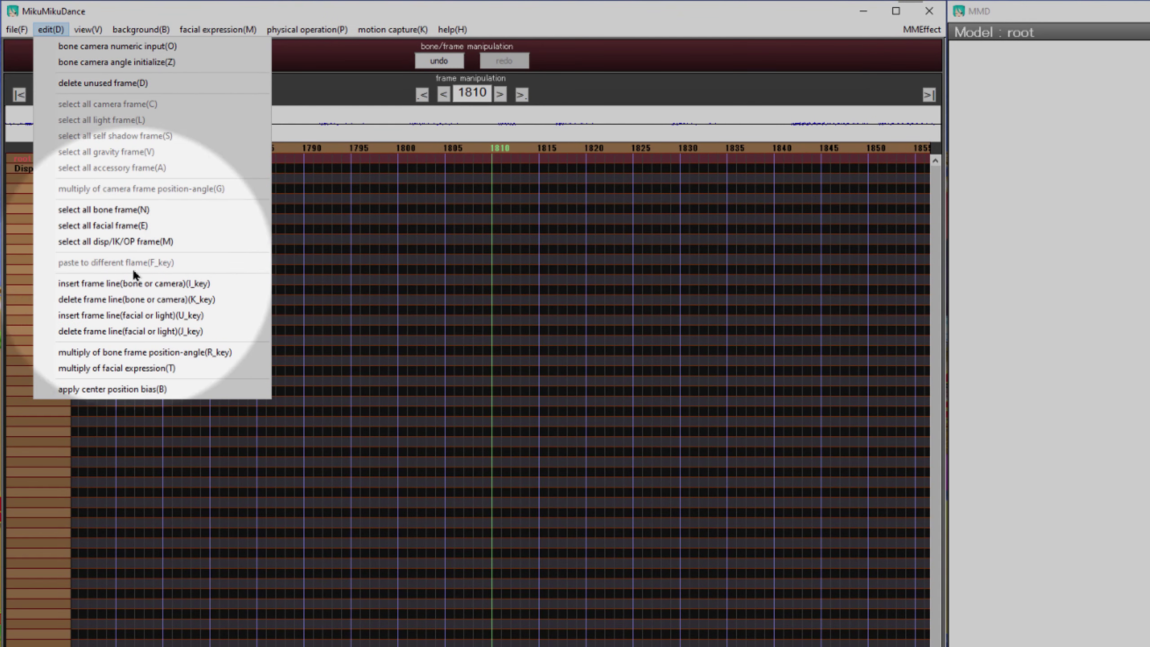
left_click(223, 388)
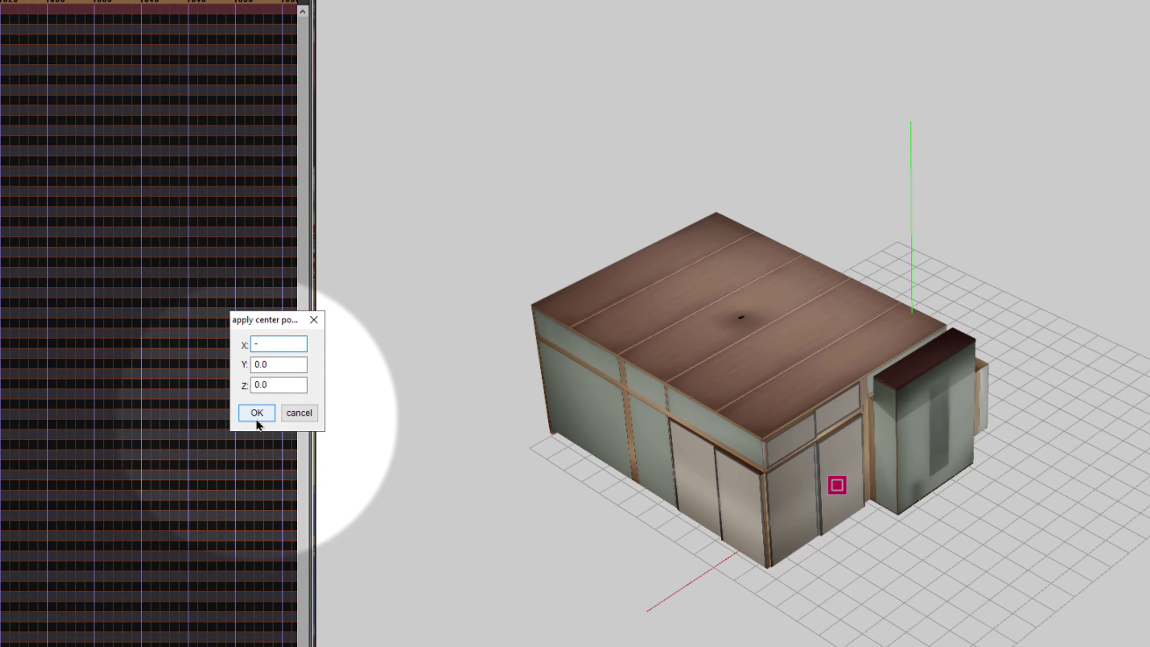
type("-40")
left_click(68, 369)
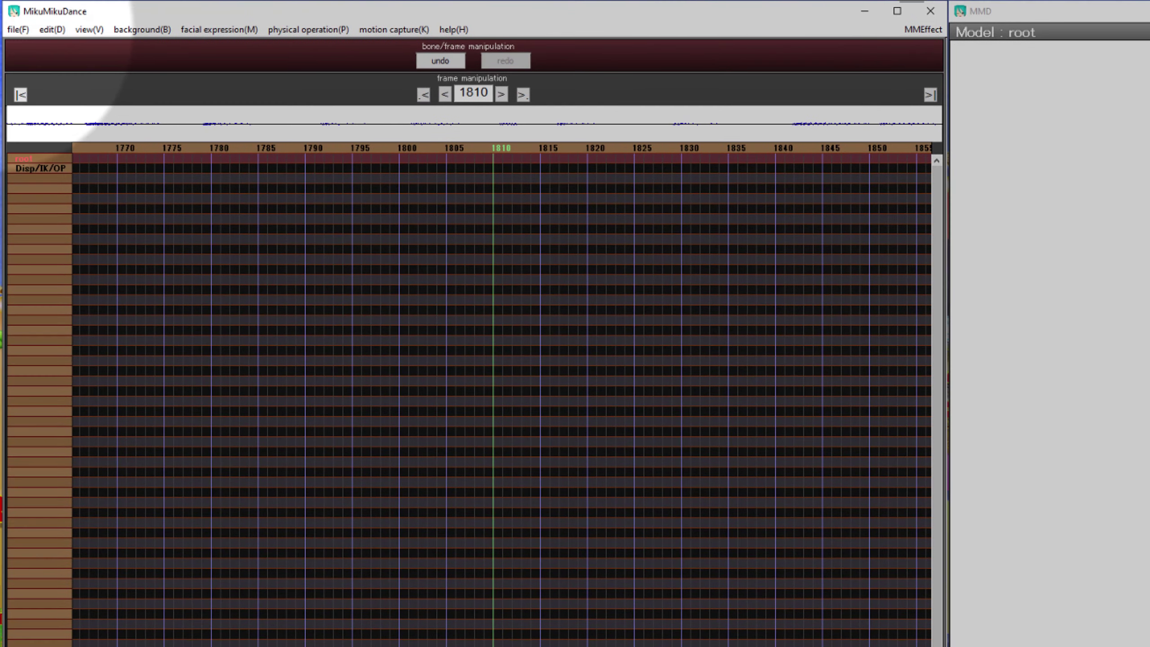
Apply another negative center position bias on X to bring the stage model's bone place to X -40.
left_click(52, 30)
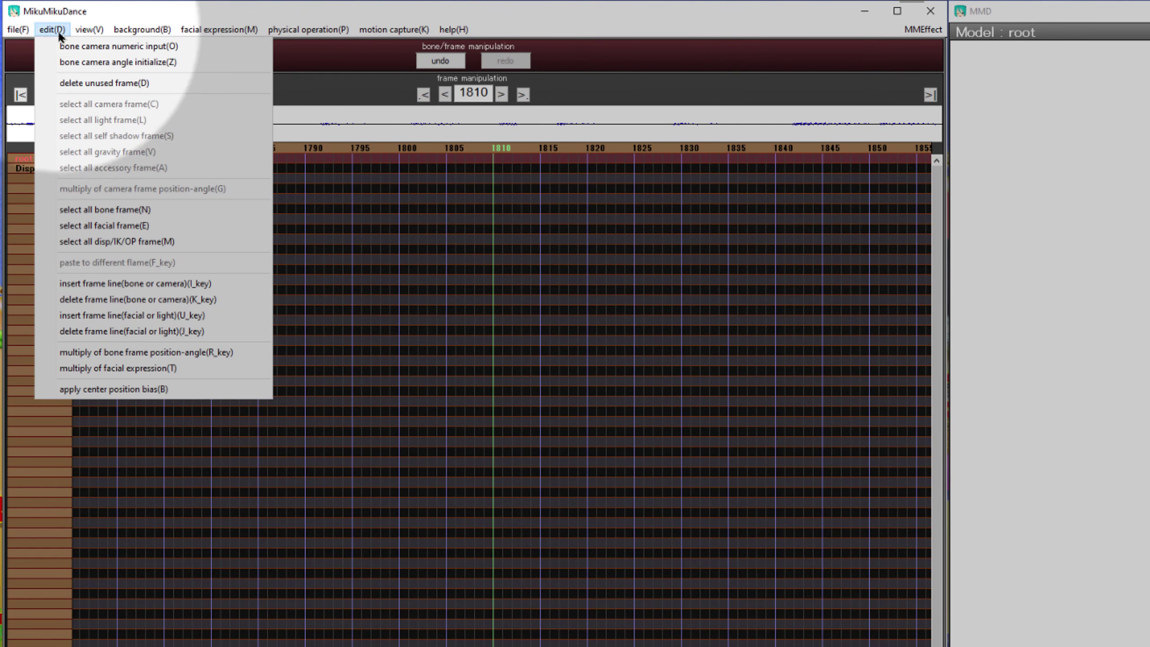
left_click(116, 388)
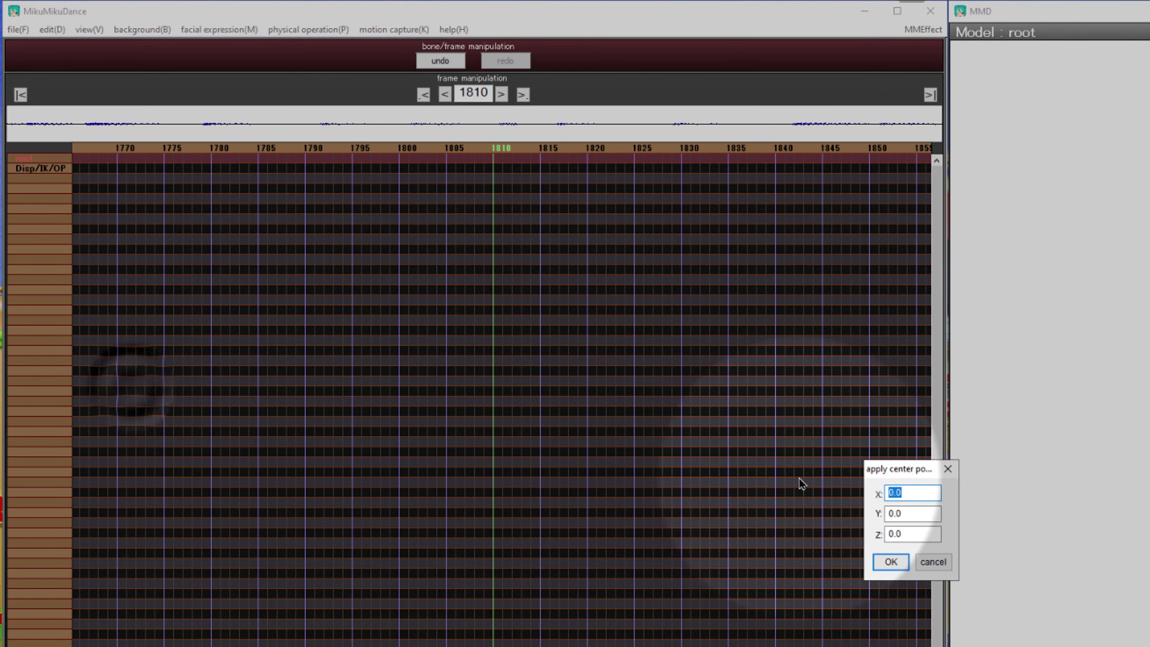
type("-")
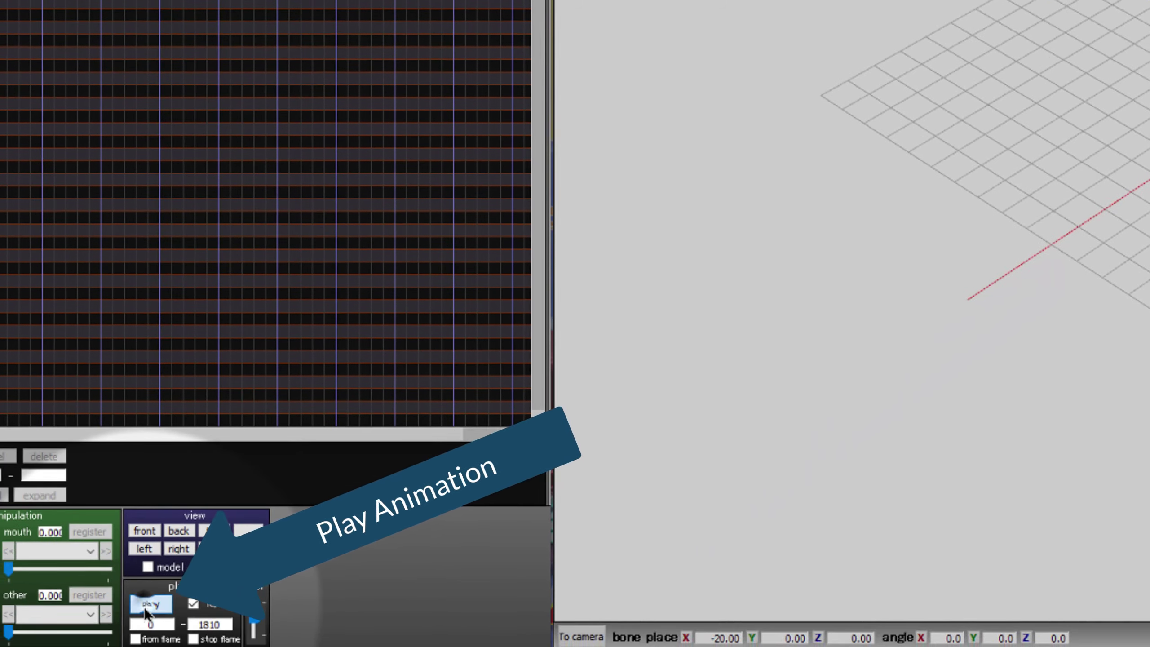
Play the animation, view the fighters up close beside the stage and turn off the coordinate axis display.
left_click(834, 413)
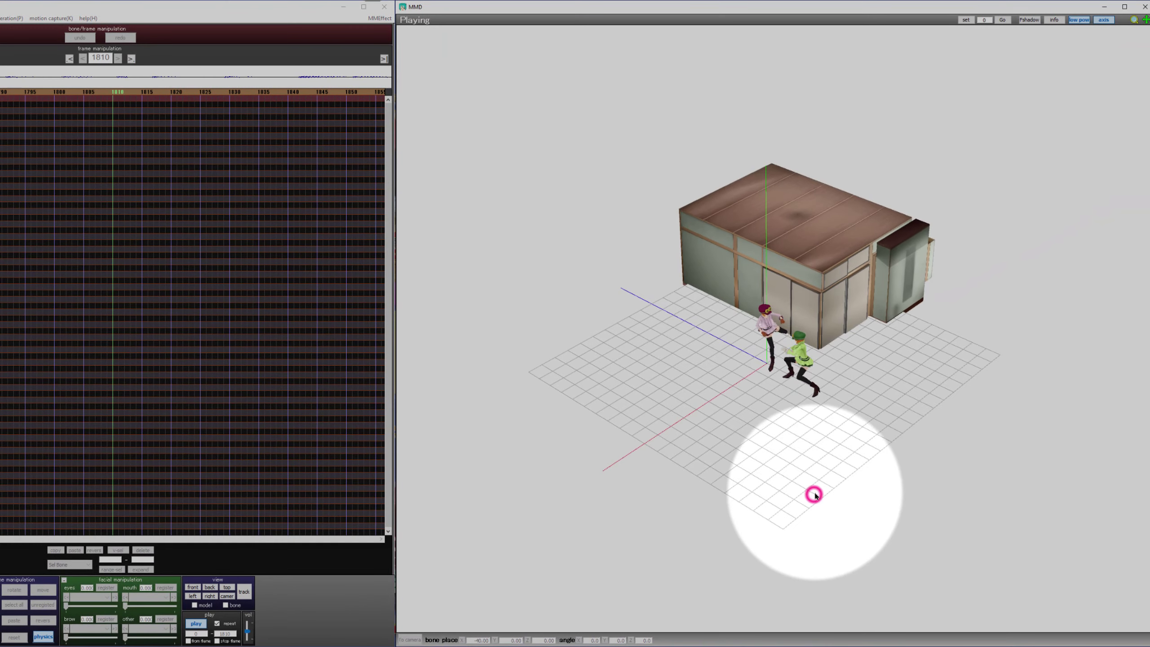
scroll(783, 375, "up", 8)
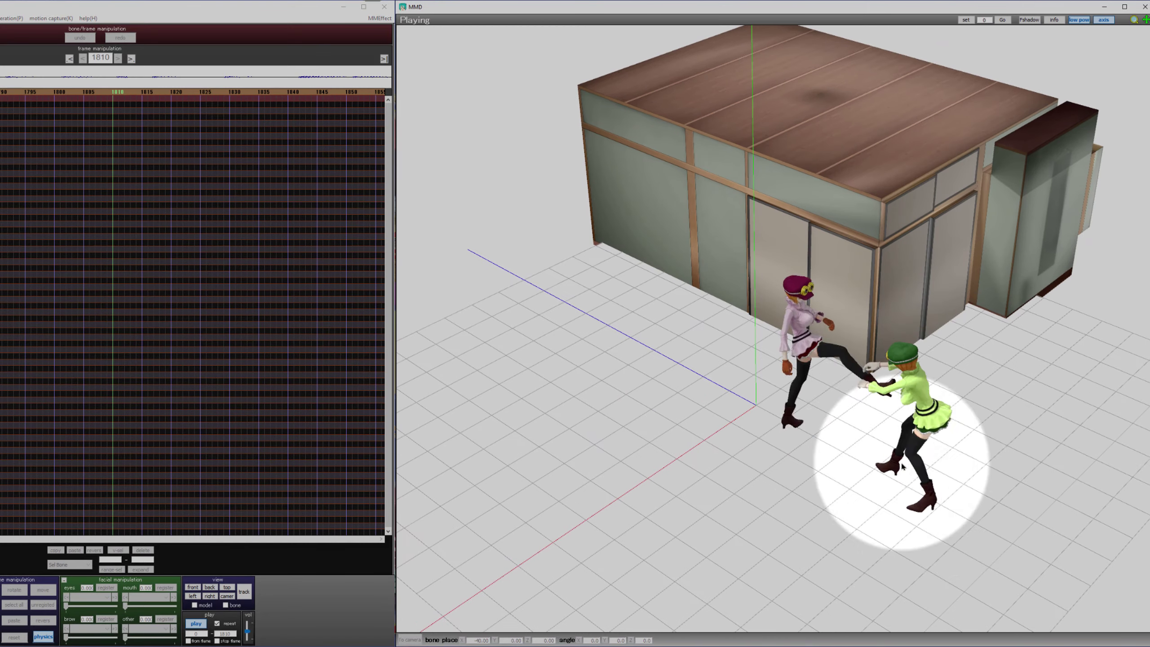
right_click_drag(925, 493, 863, 474)
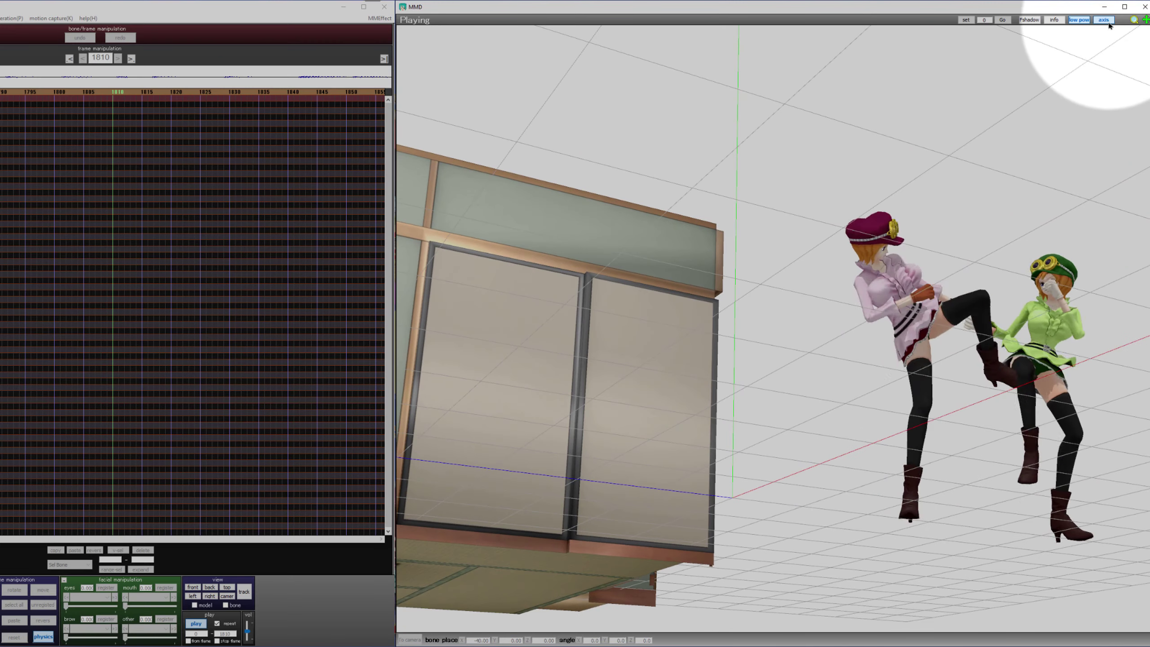
left_click(1103, 20)
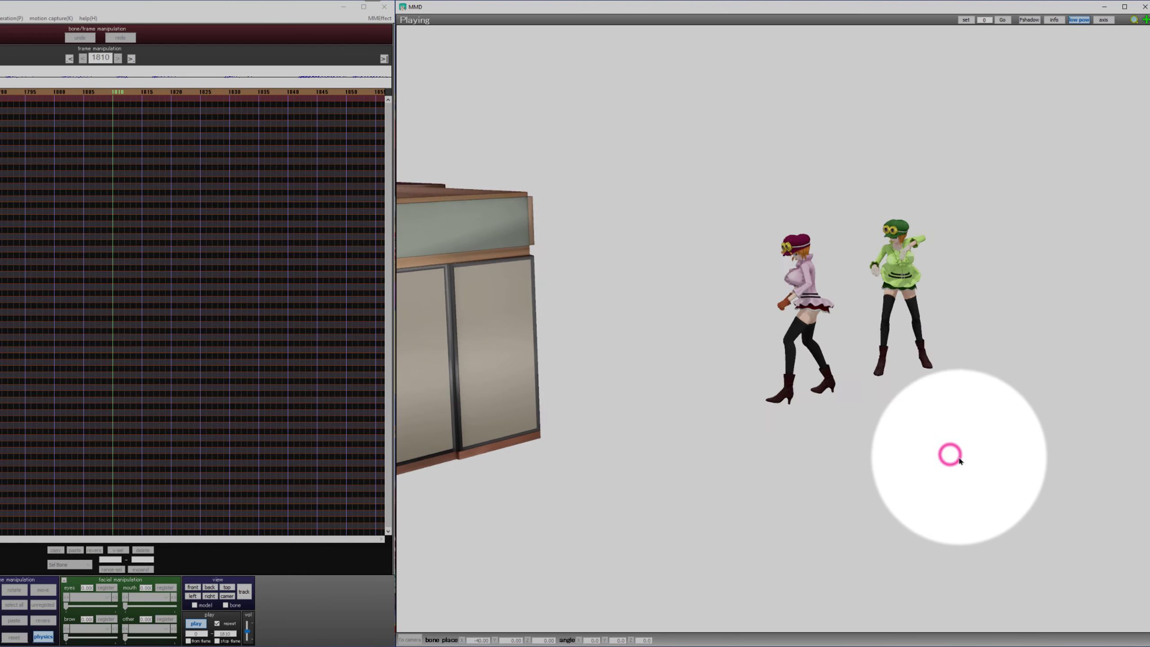
Examine the stage's position relative to the fighters from several angles during playback, and stop the animation.
left_click(1064, 336)
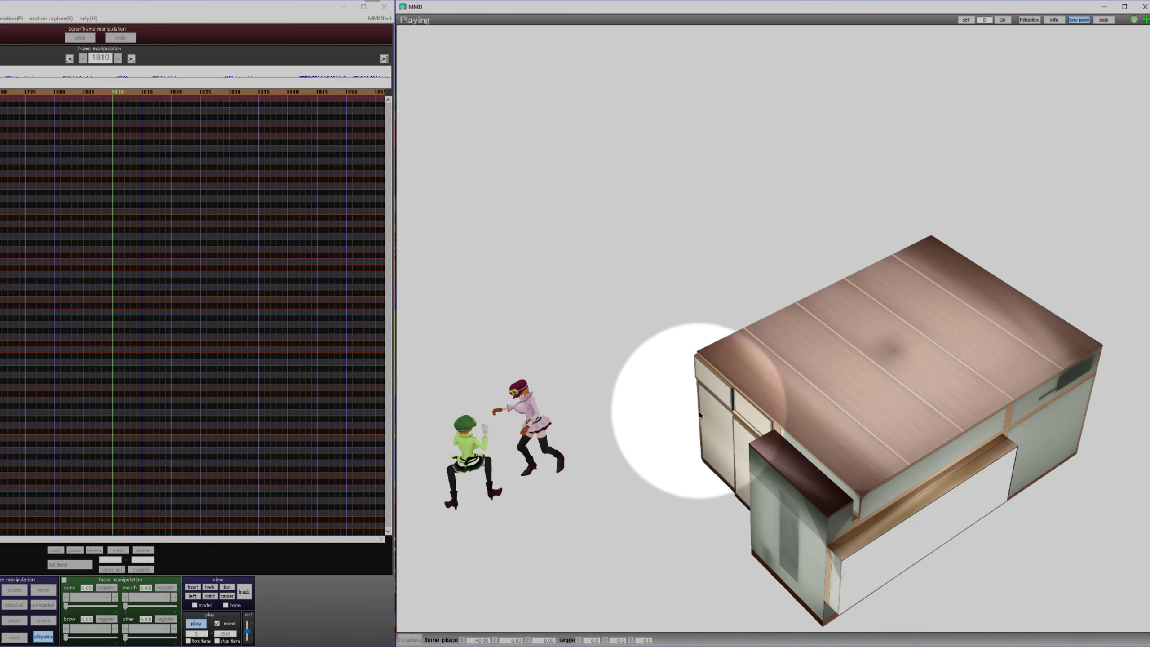
left_click(853, 337)
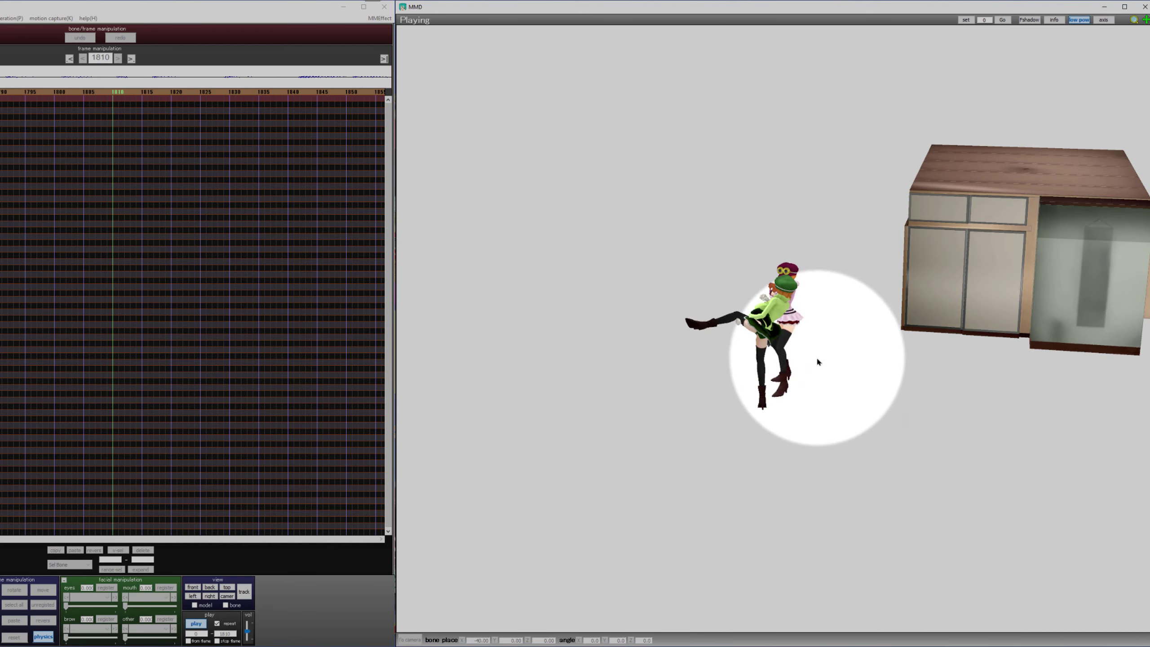
left_click(722, 390)
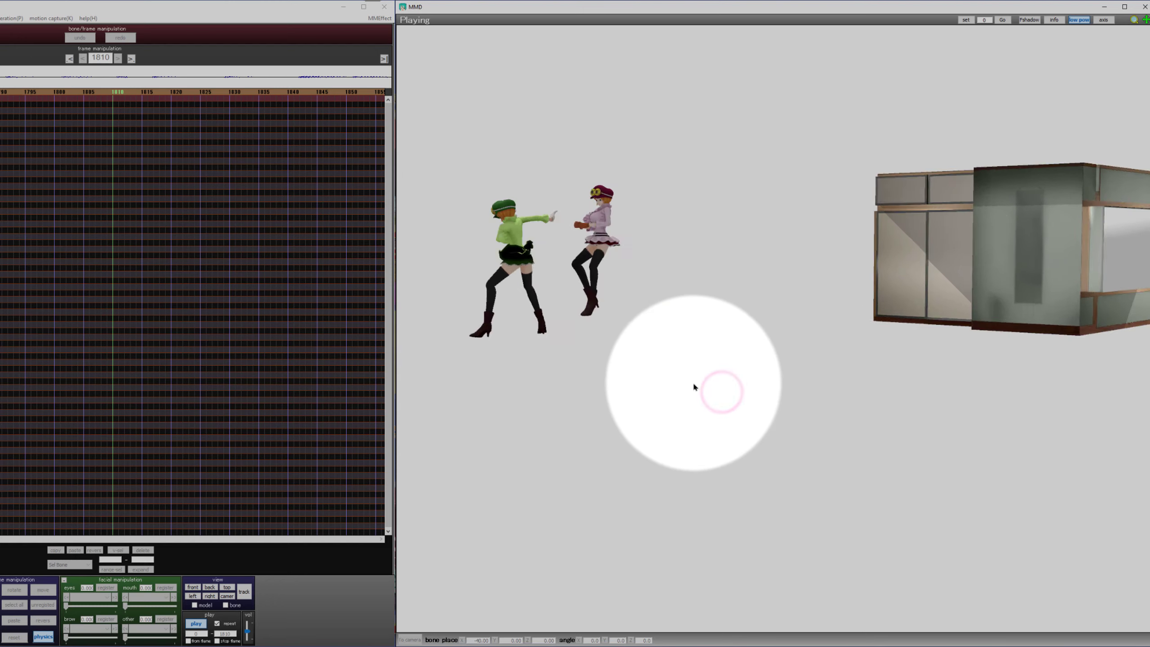
left_click(605, 396)
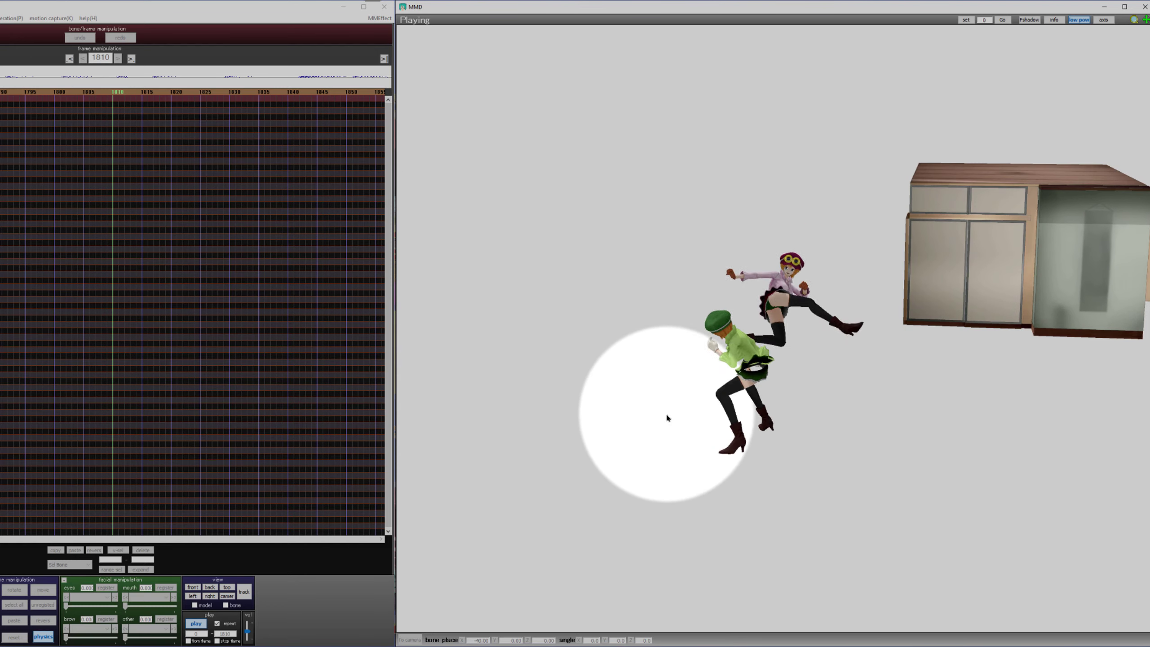
left_click(200, 625)
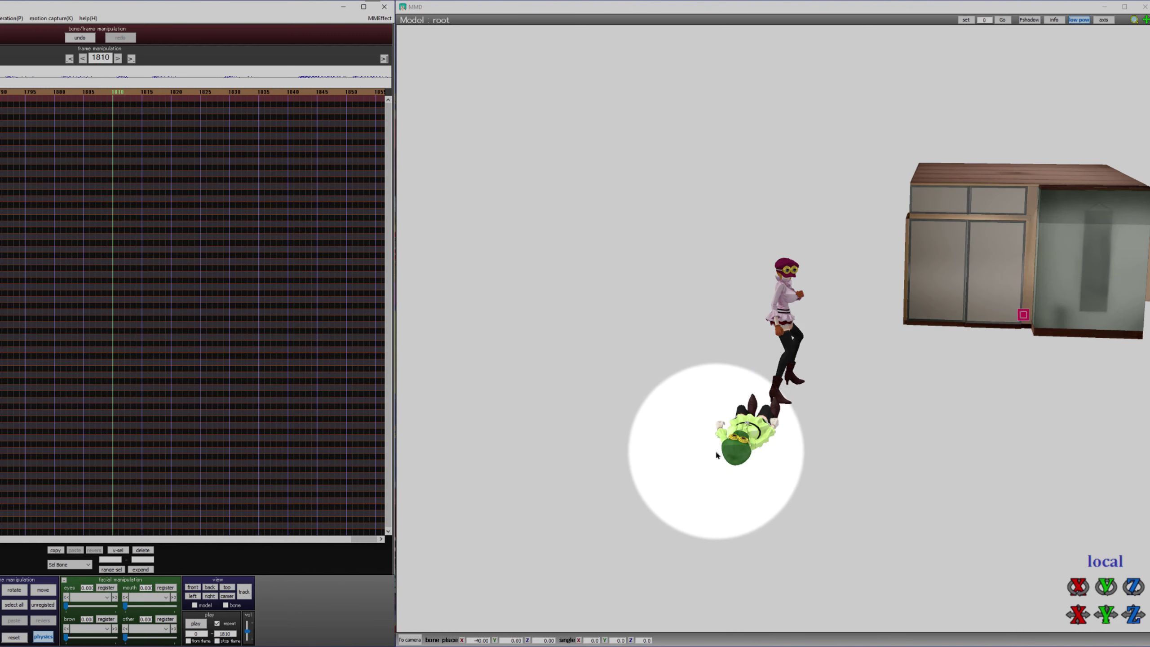
mouse_move(735, 452)
right_mouse_down()
mouse_move(777, 454)
mouse_move(708, 452)
mouse_move(735, 452)
right_mouse_up()
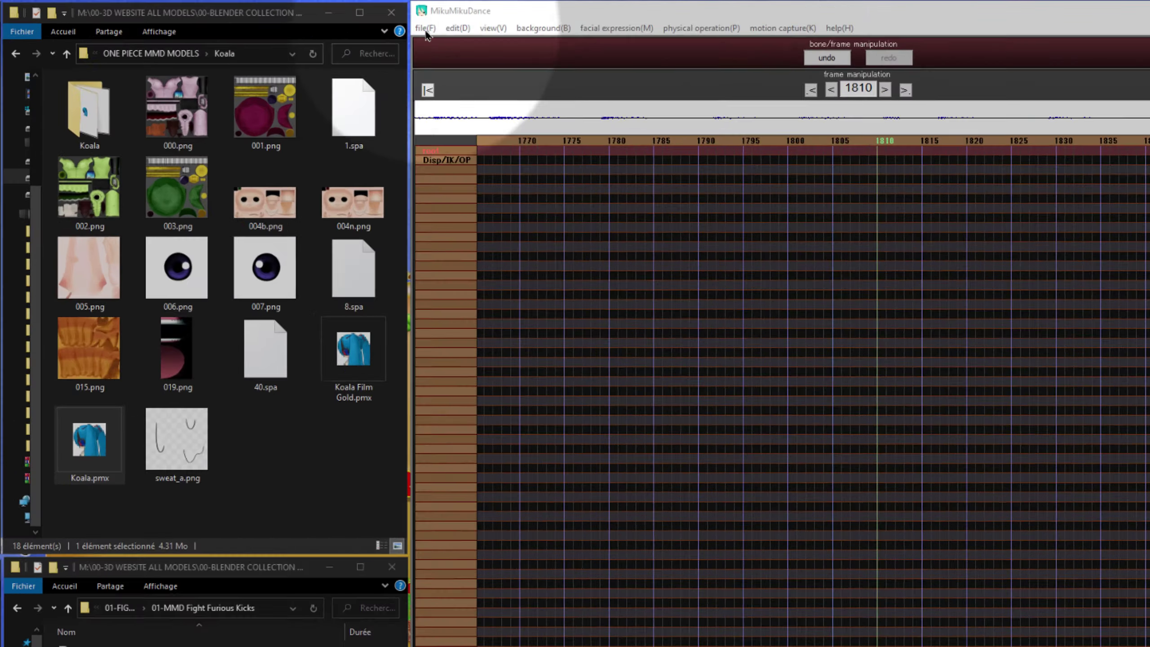
Try to load the Camera.vmd motion data while the stage model is the active model.
left_click(277, 18)
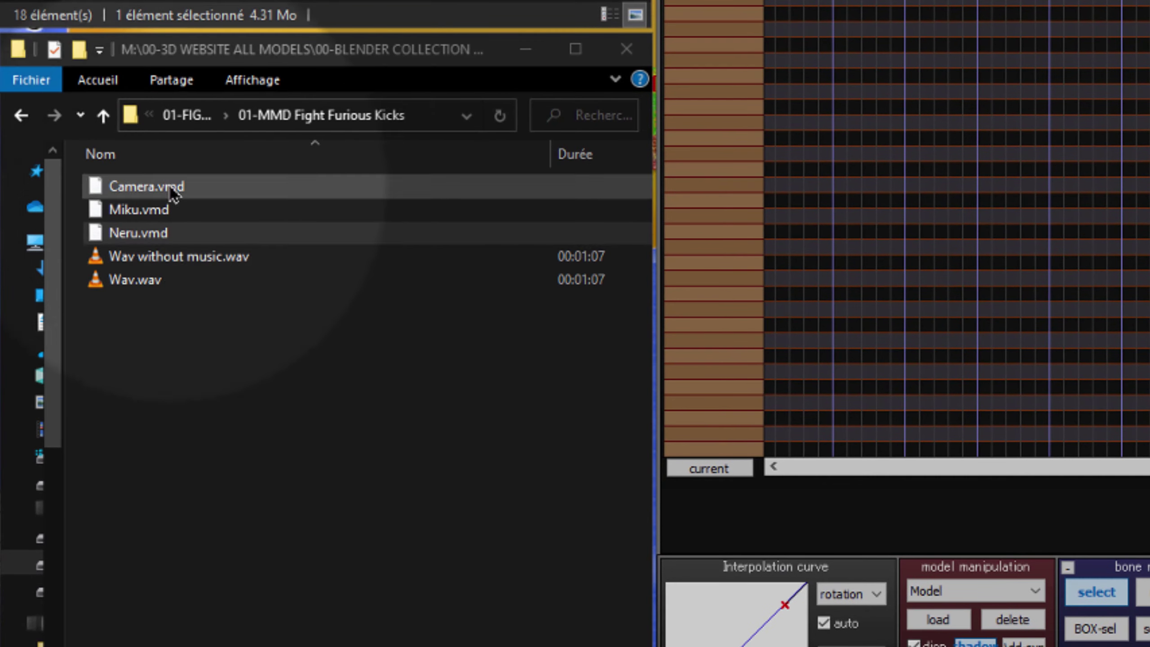
left_click(430, 28)
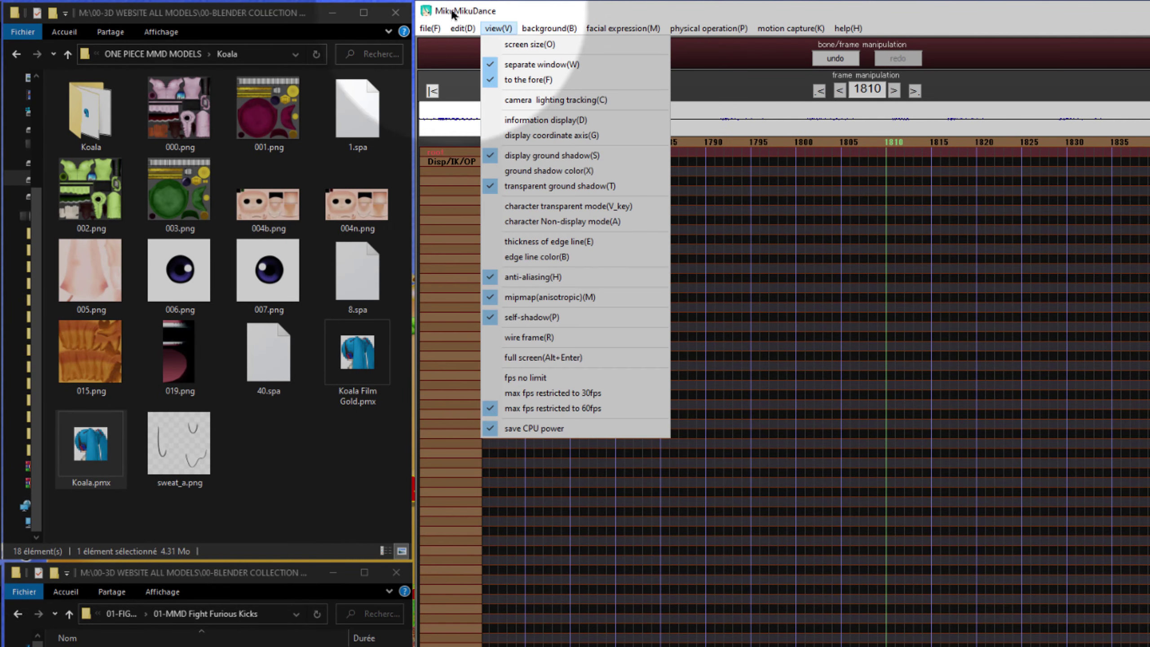
mouse_move(430, 31)
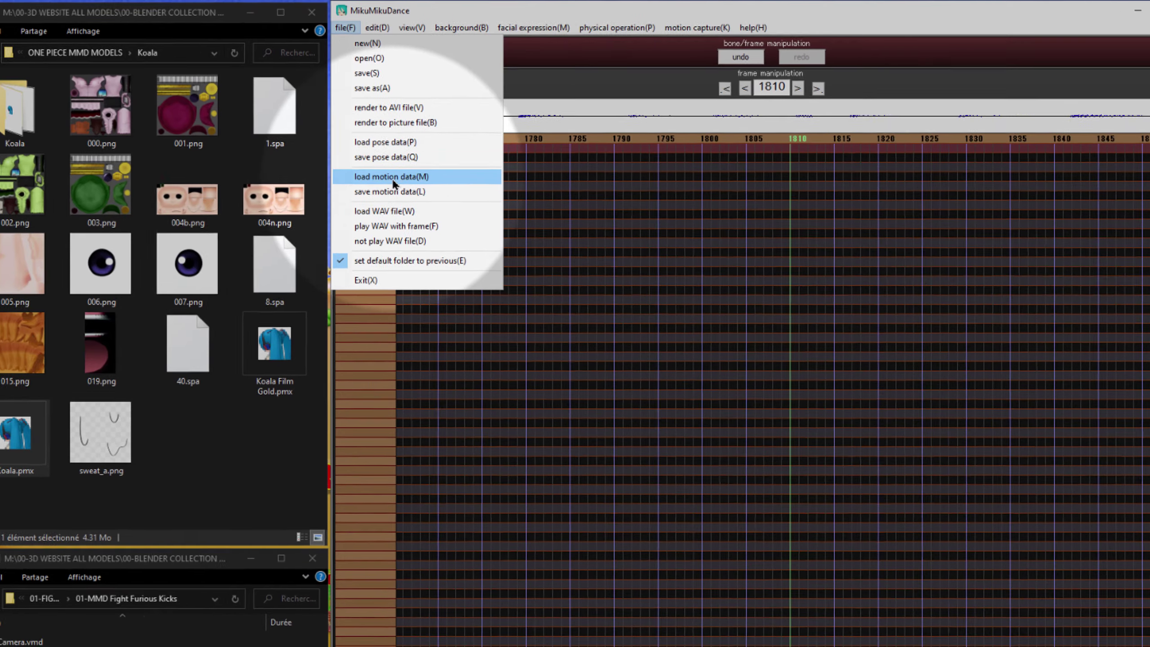
left_click(481, 183)
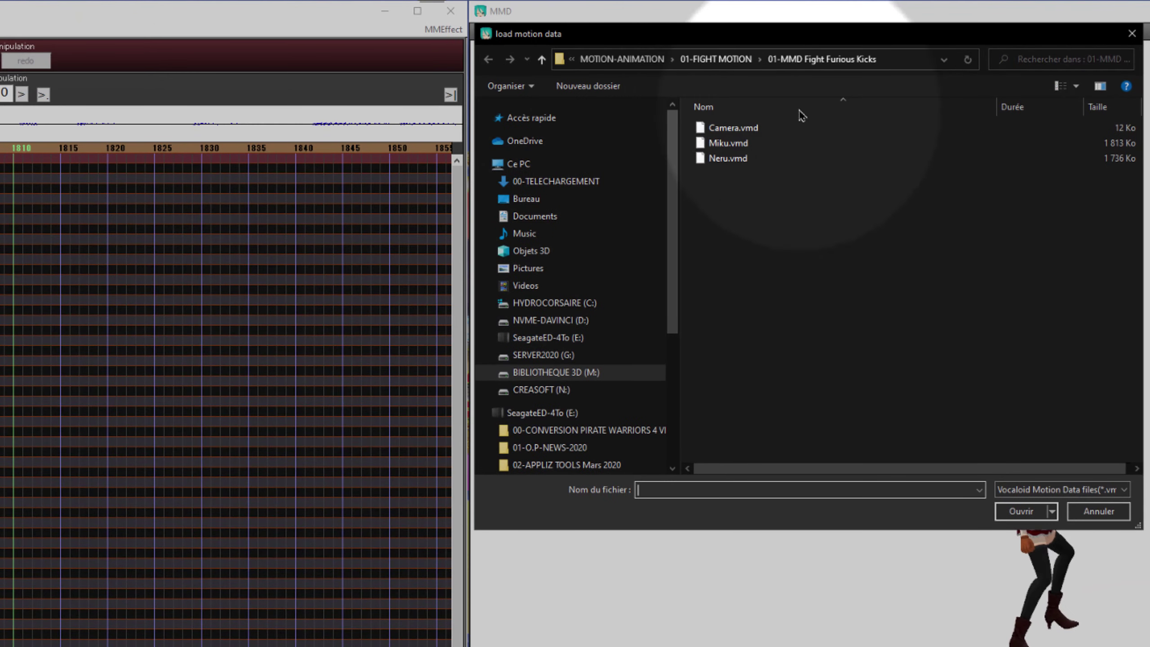
left_click(1024, 512)
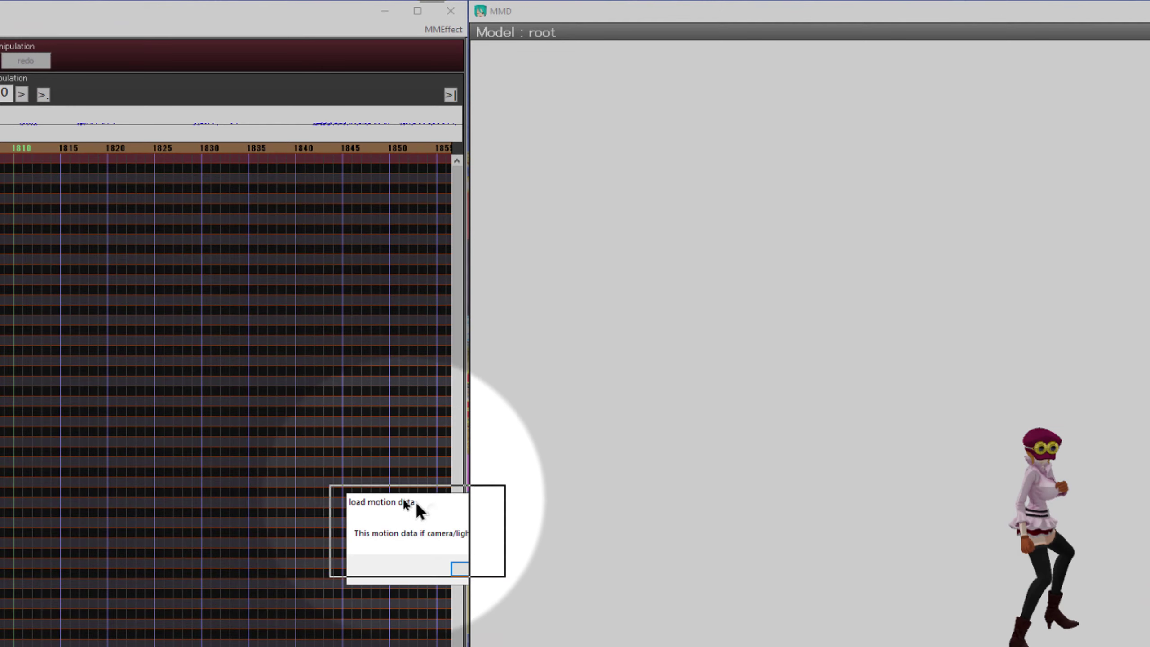
left_click_drag(418, 507, 634, 627)
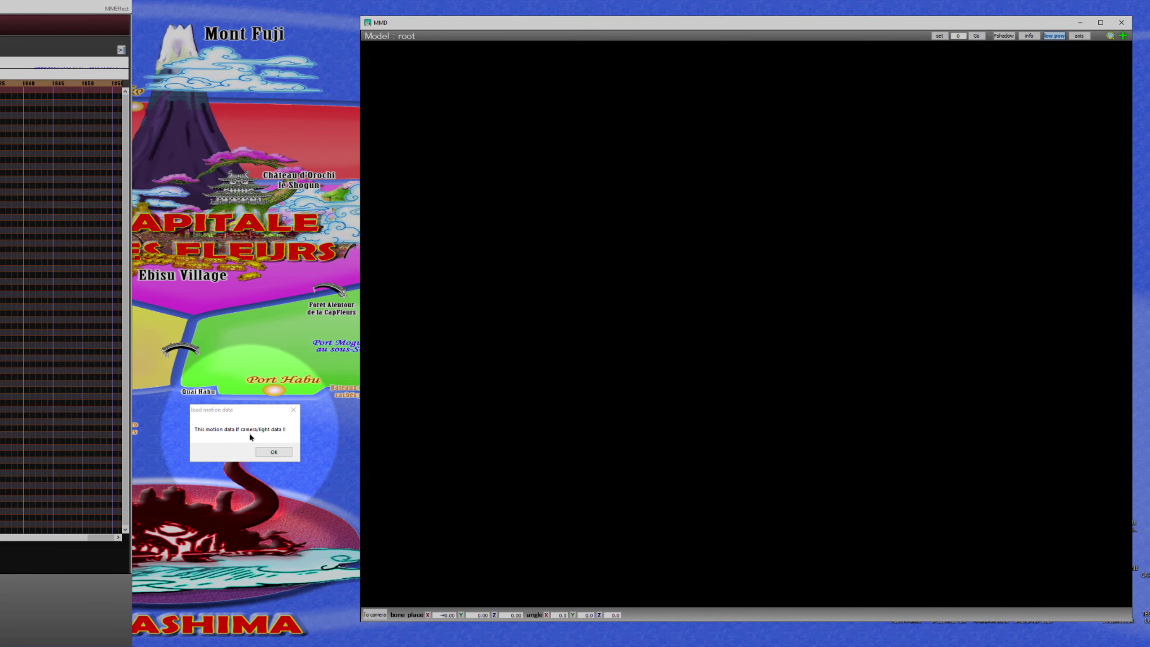
left_click(273, 451)
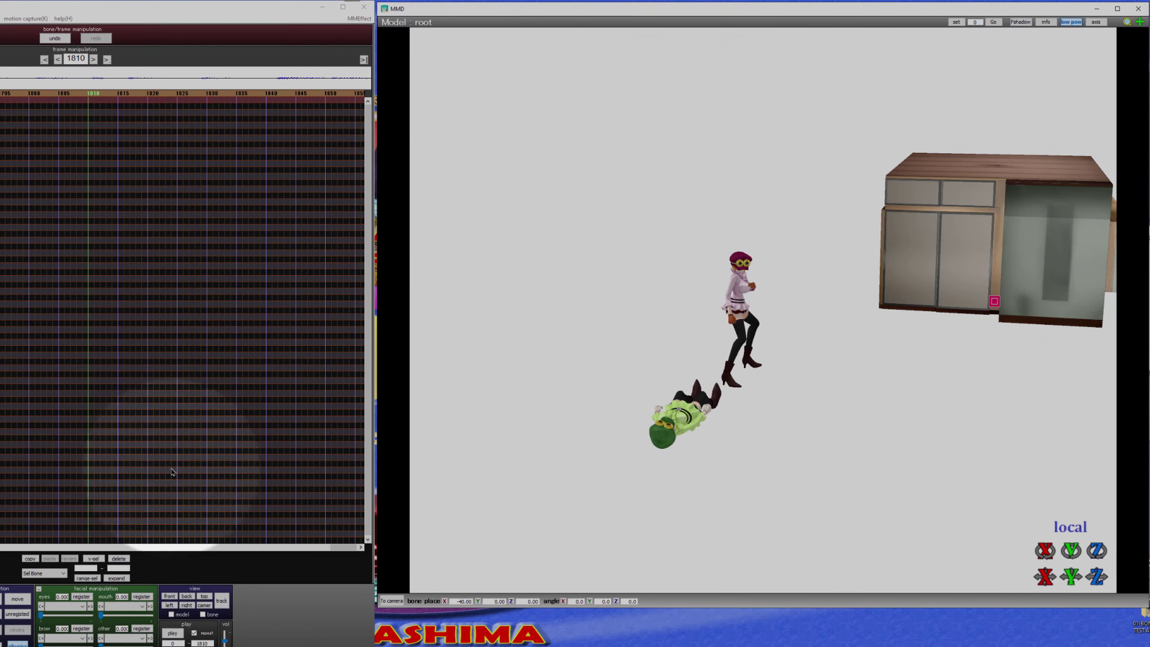
left_click(176, 635)
left_click(172, 634)
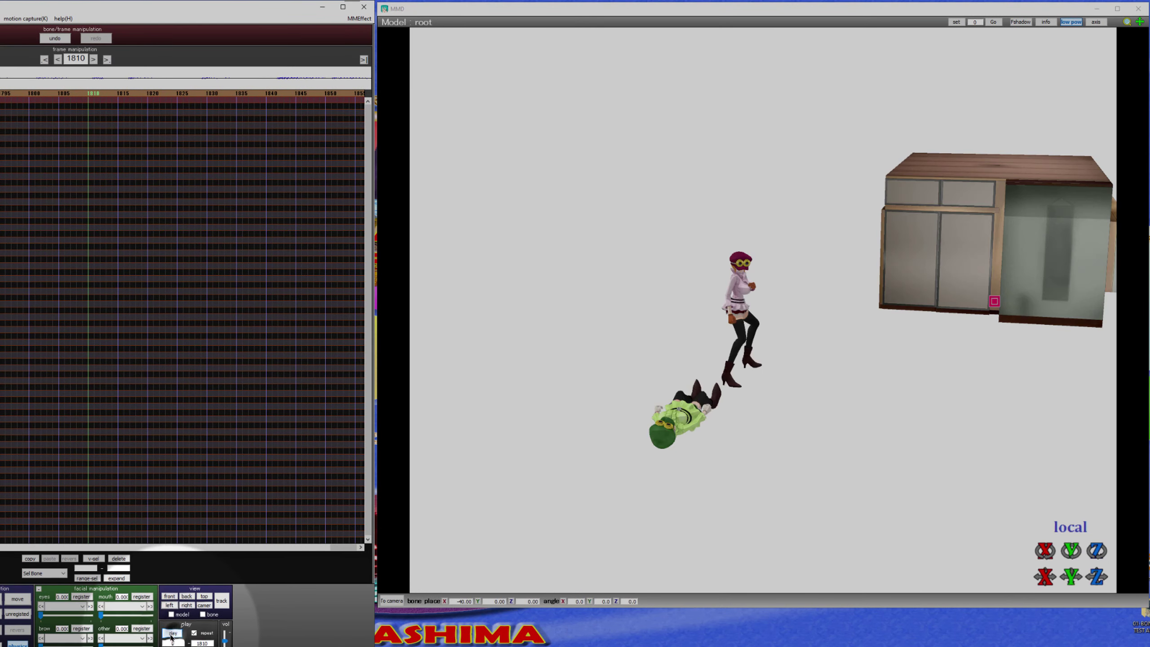
Make camera/light/accessory the active target and load Camera.vmd from the 01-MMD Fight Furious Kicks folder.
left_click(343, 515)
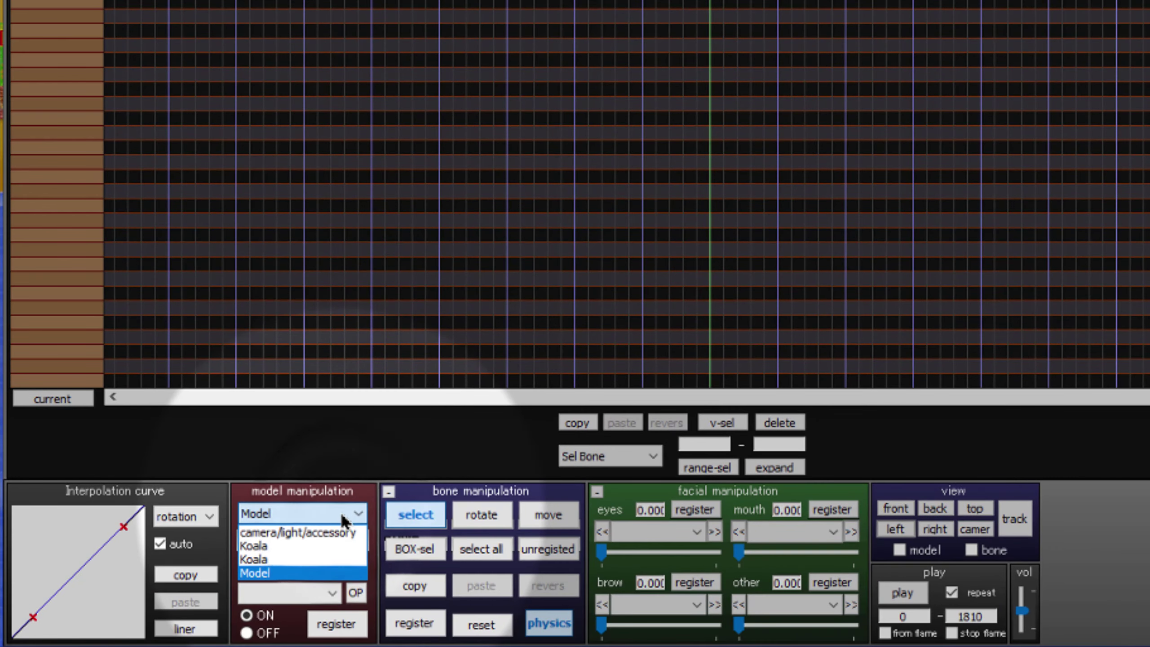
left_click(329, 534)
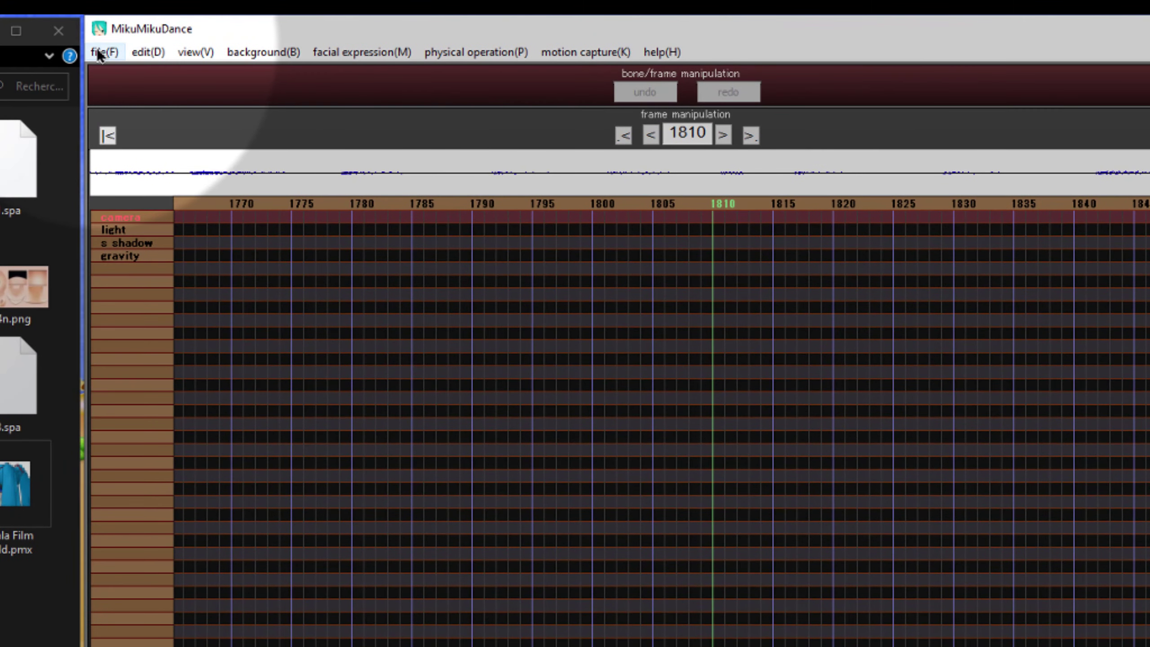
left_click(100, 52)
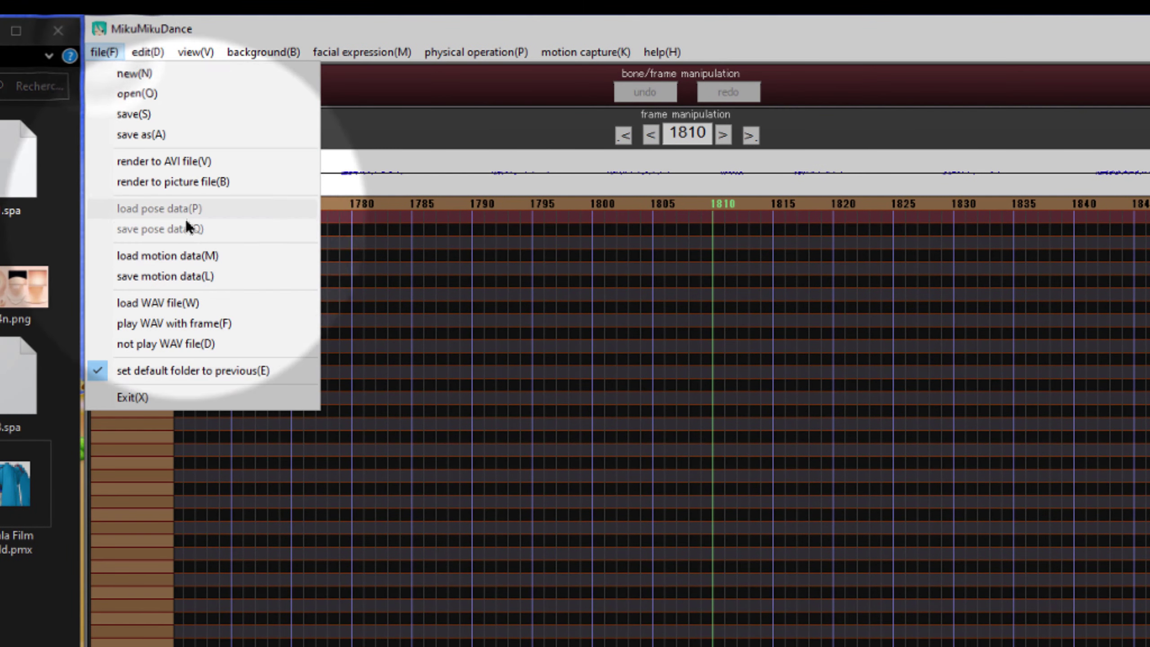
left_click(166, 257)
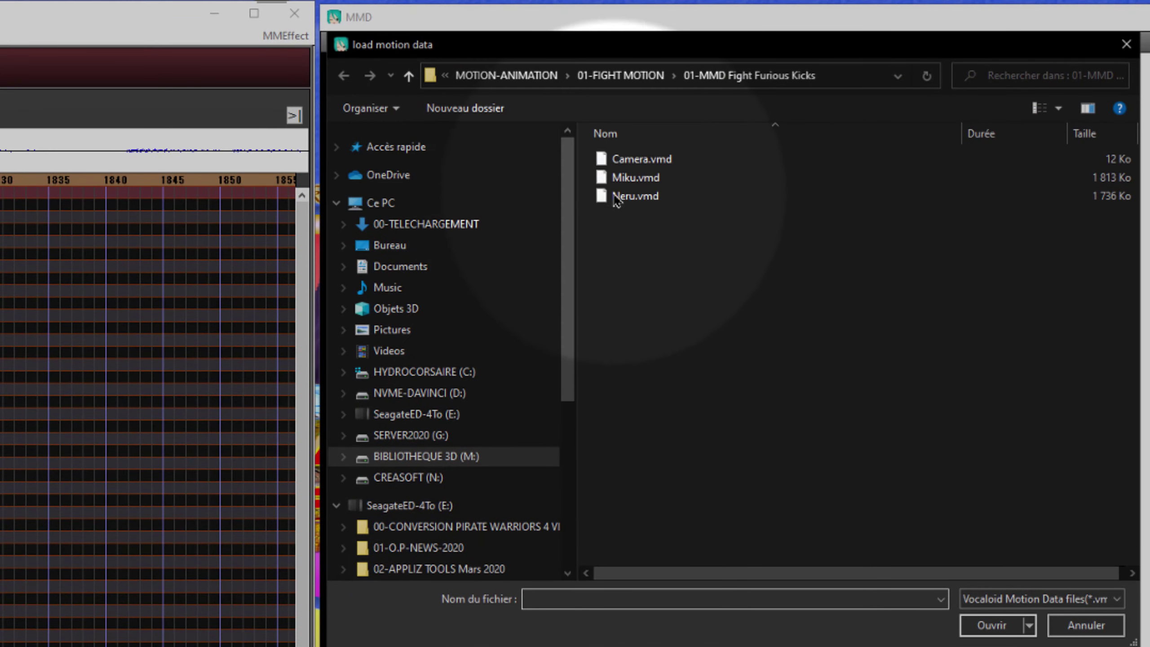
left_click(637, 164)
left_click(991, 625)
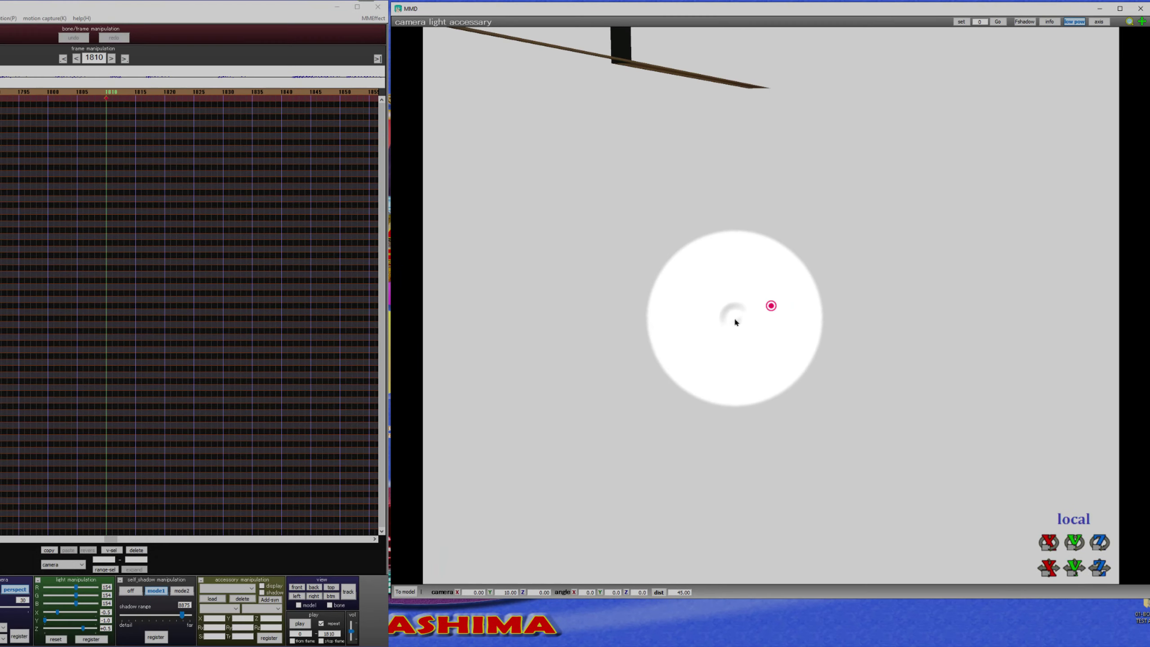
Check the framing of the stage and fighters from farther away and play the animation.
scroll(653, 445, "down", 12)
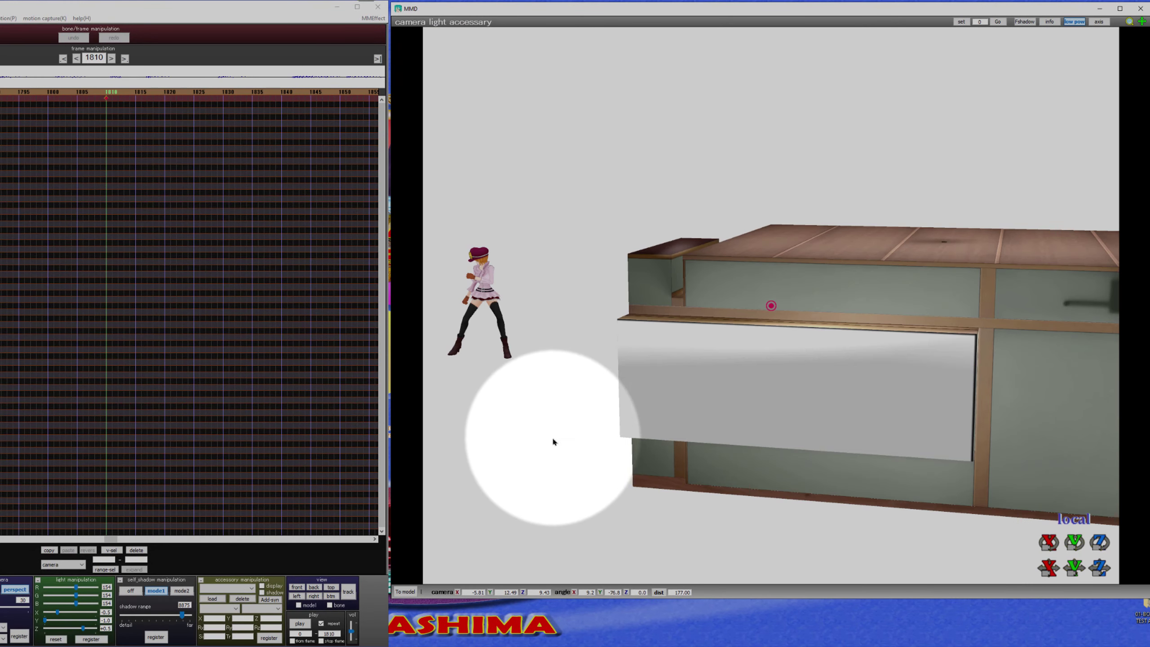
right_click_drag(569, 434, 406, 515)
scroll(590, 437, "down", 6)
left_click(300, 624)
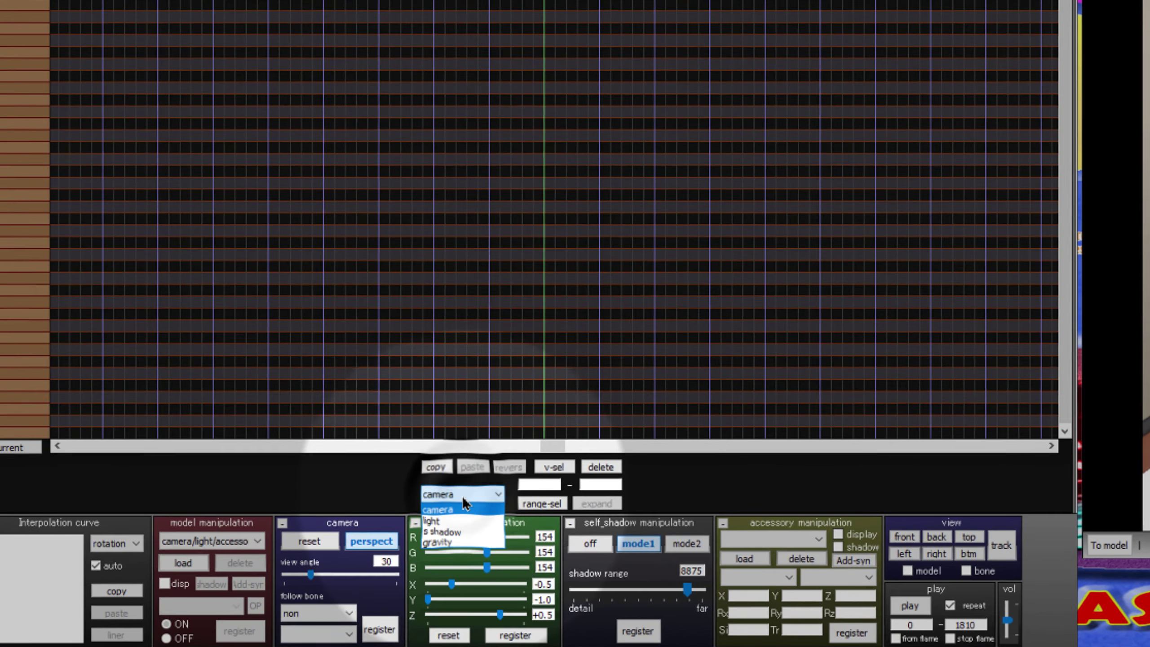
left_click(463, 503)
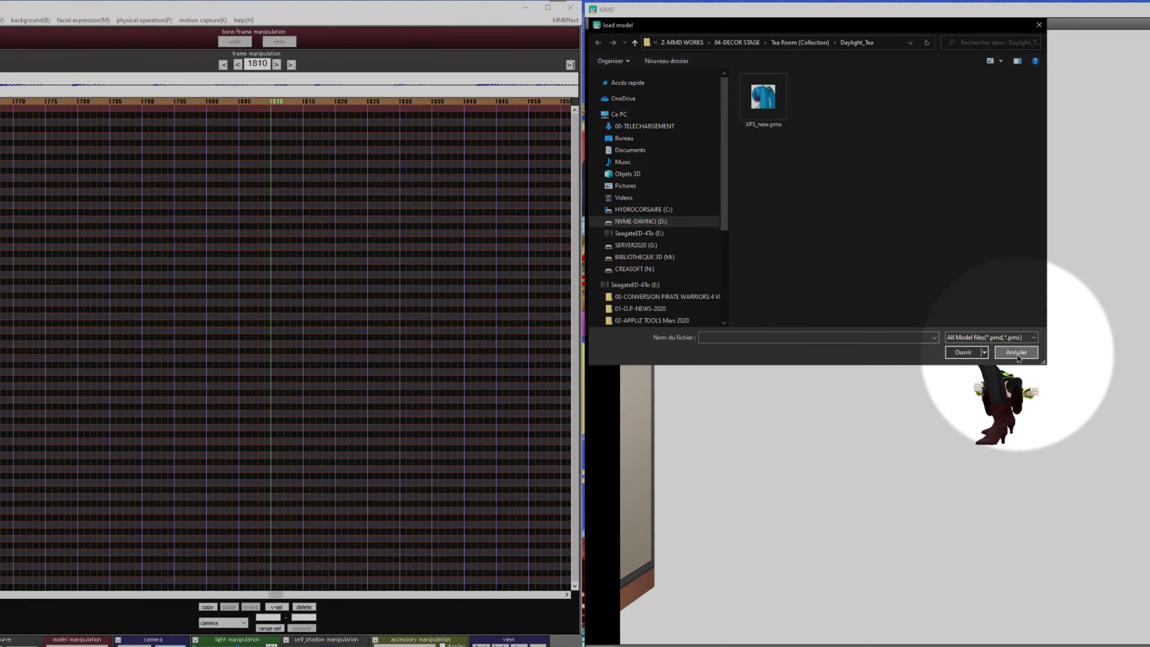
left_click(1016, 353)
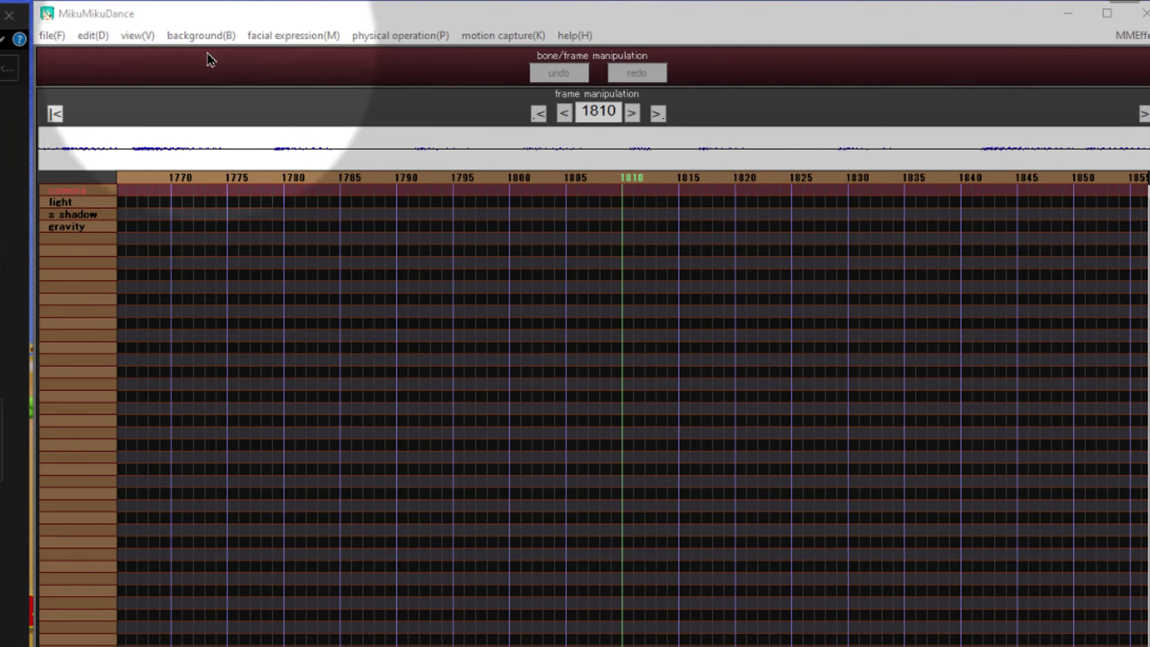
Load Camera.vmd again as the camera motion and play the animation through it.
left_click(52, 35)
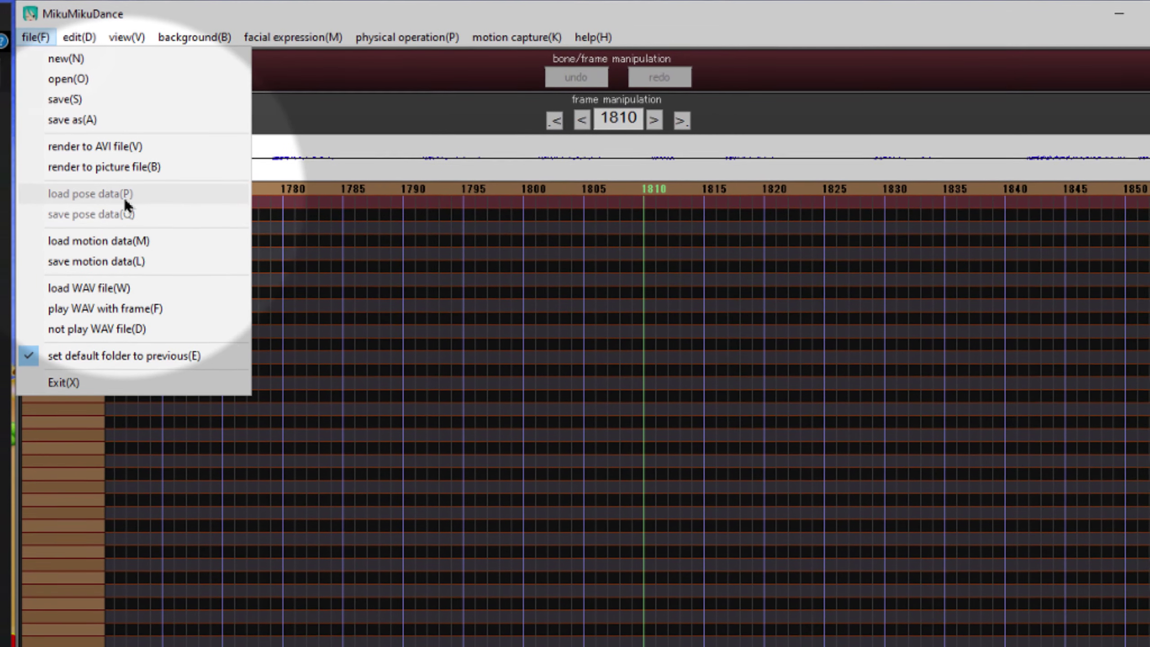
left_click(99, 240)
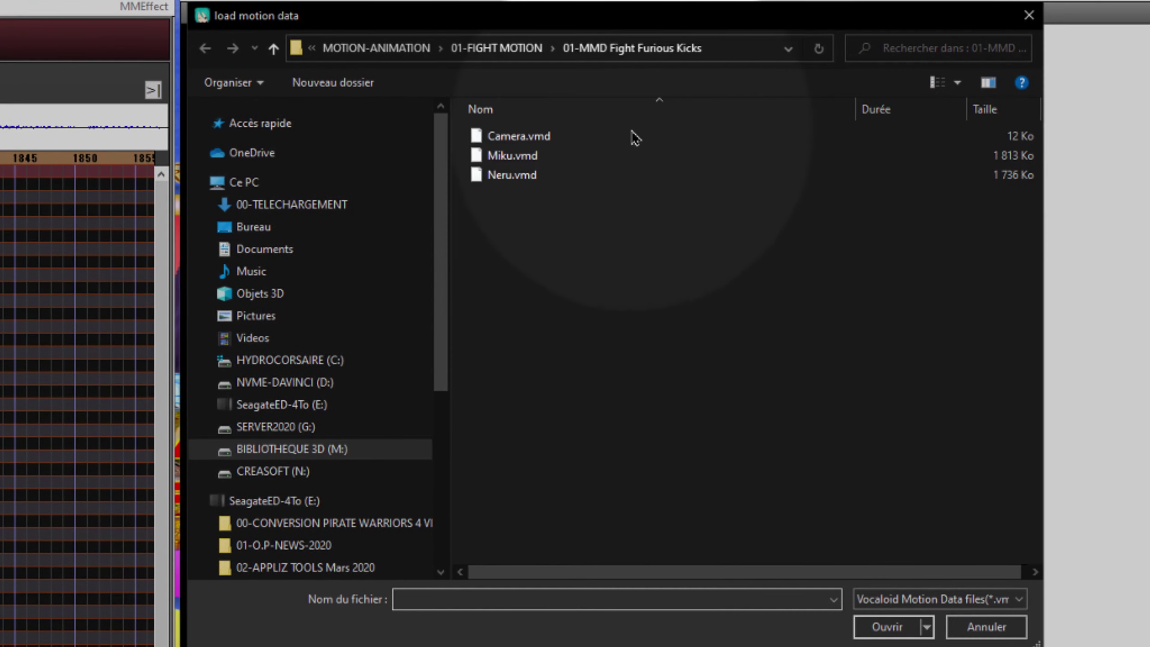
left_click(519, 137)
left_click(886, 626)
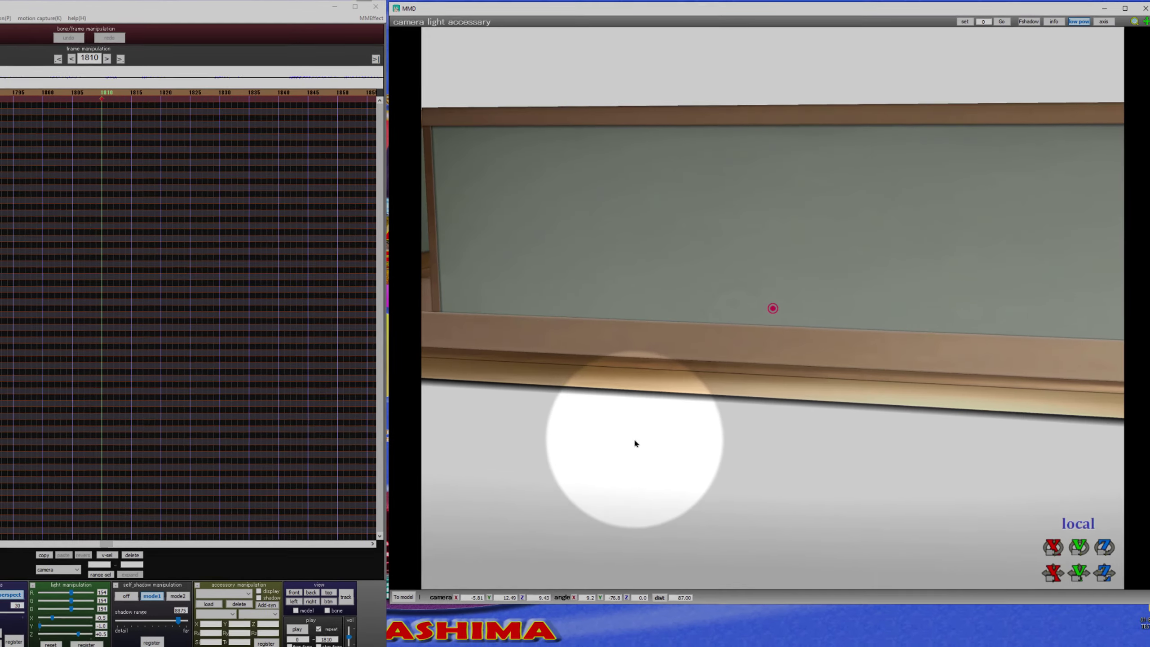
scroll(633, 439, "down", 5)
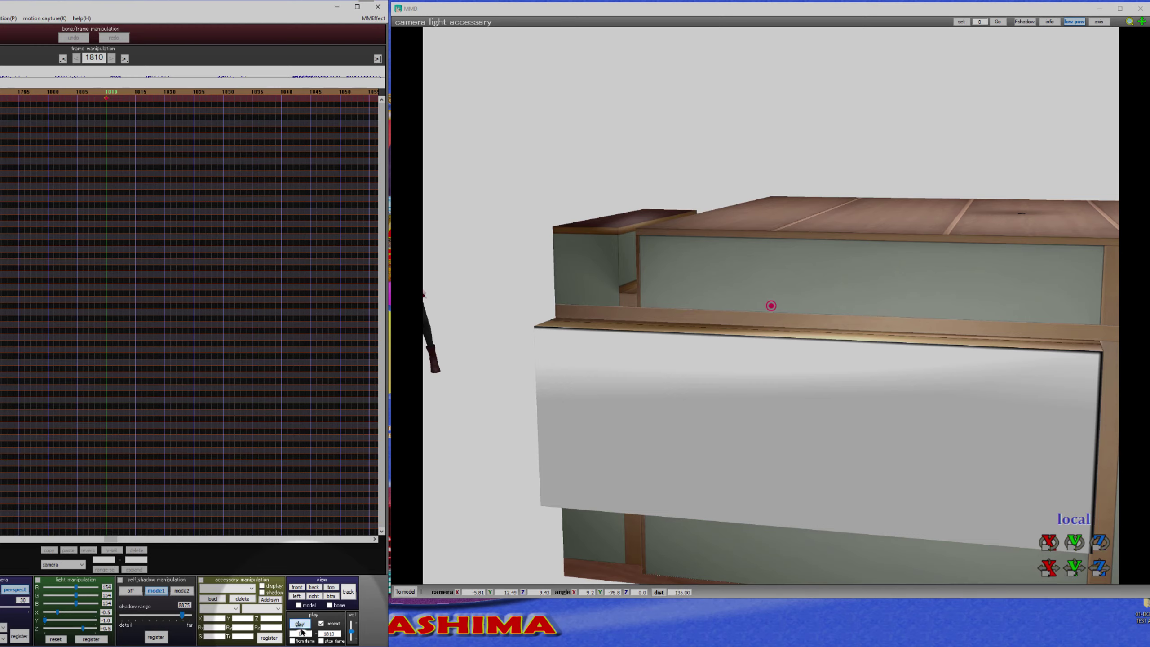
left_click(300, 627)
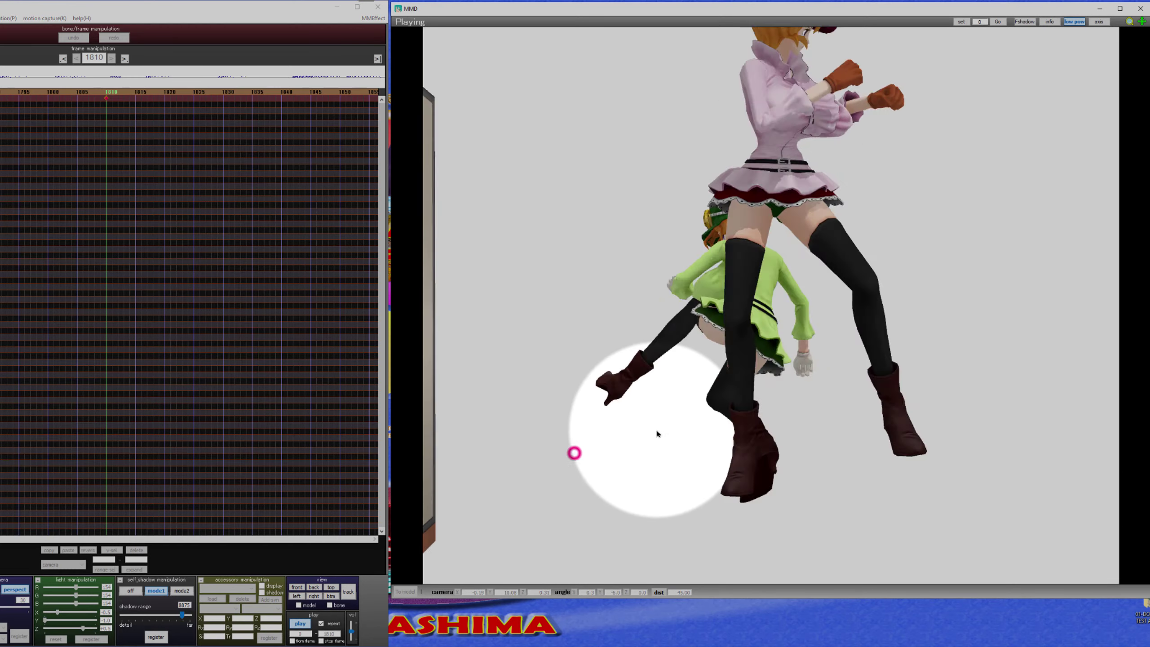
Stop the playback and check the scene from the front, back, top, bottom and side views.
left_click(703, 434)
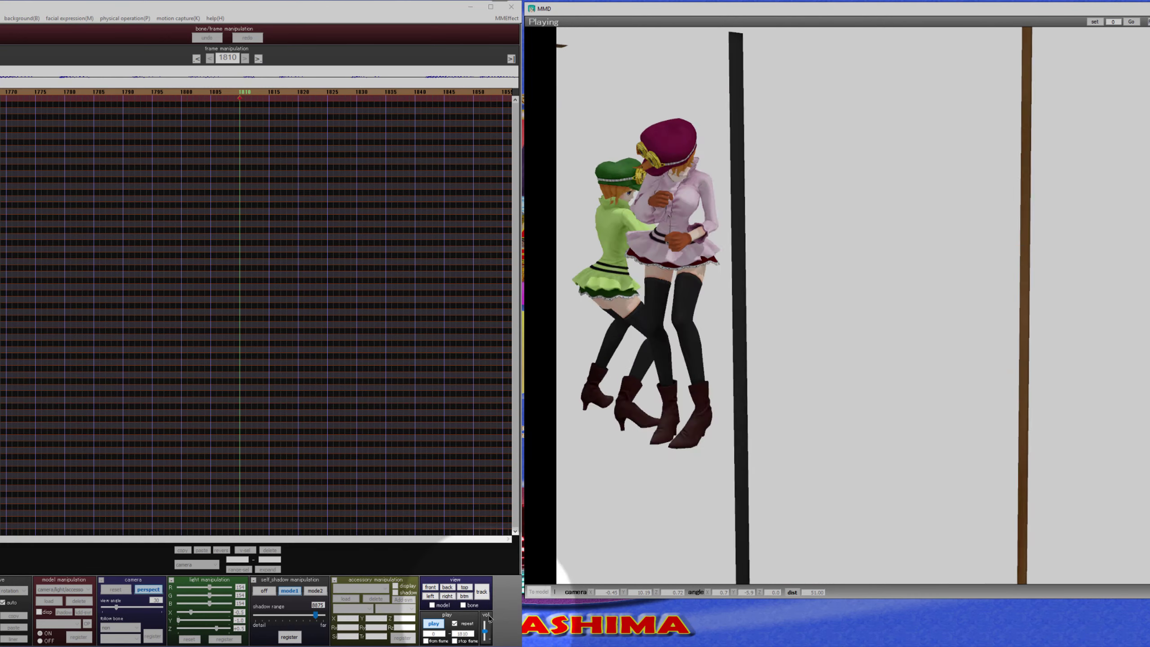
left_click(435, 625)
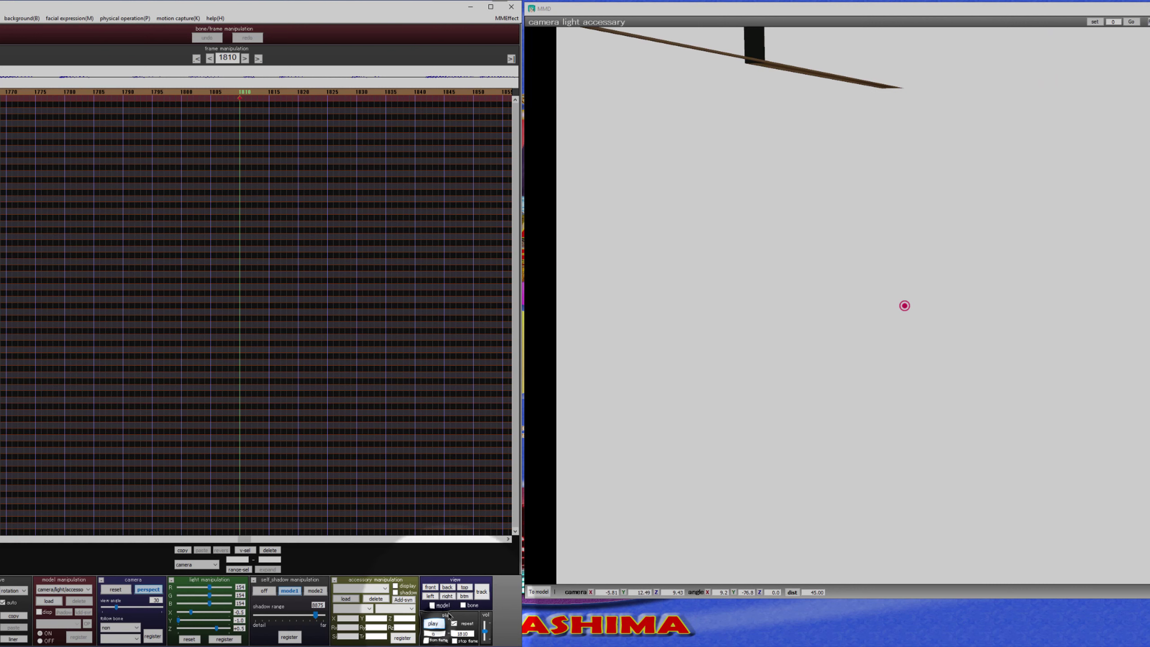
left_click(430, 587)
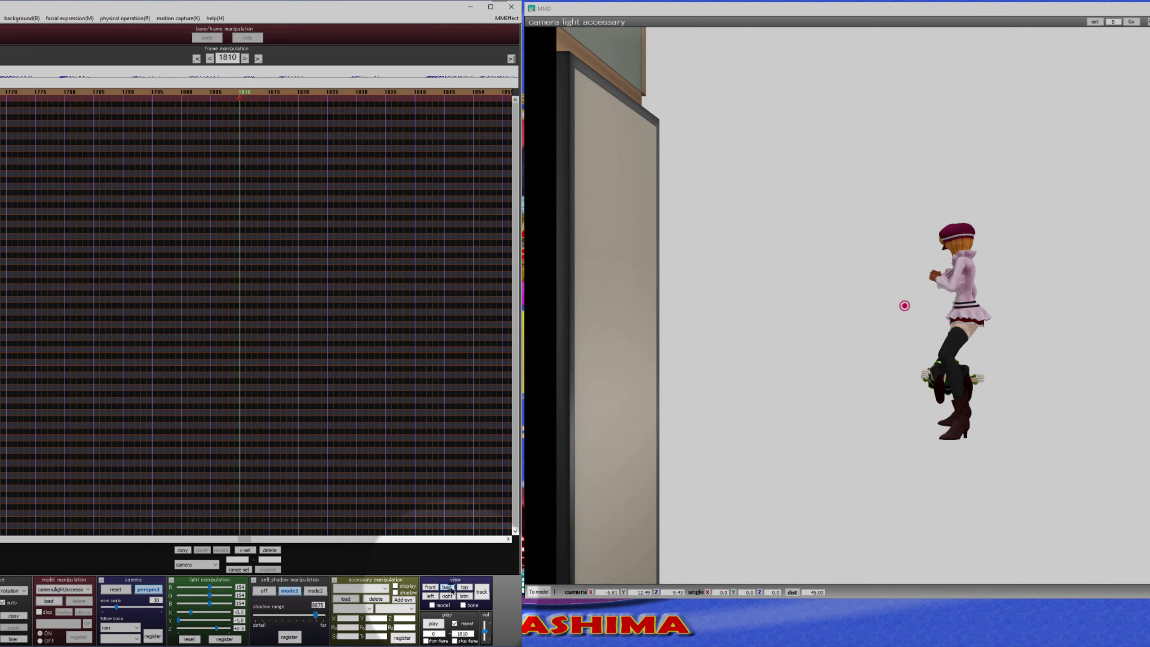
left_click(446, 587)
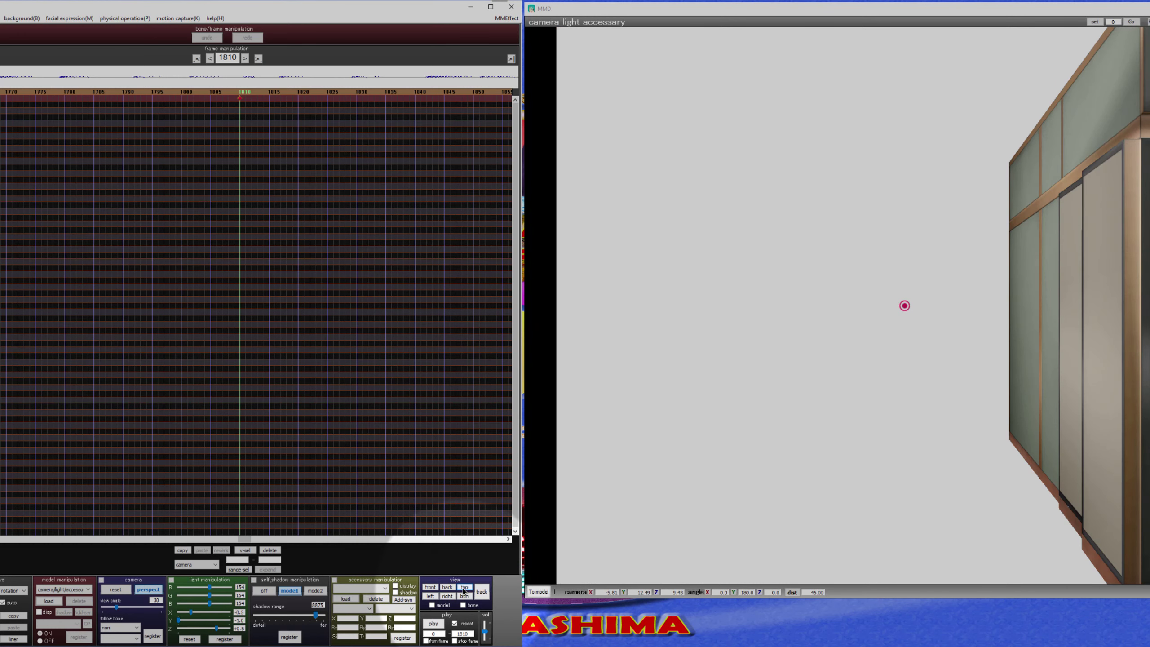
left_click(464, 587)
left_click(465, 597)
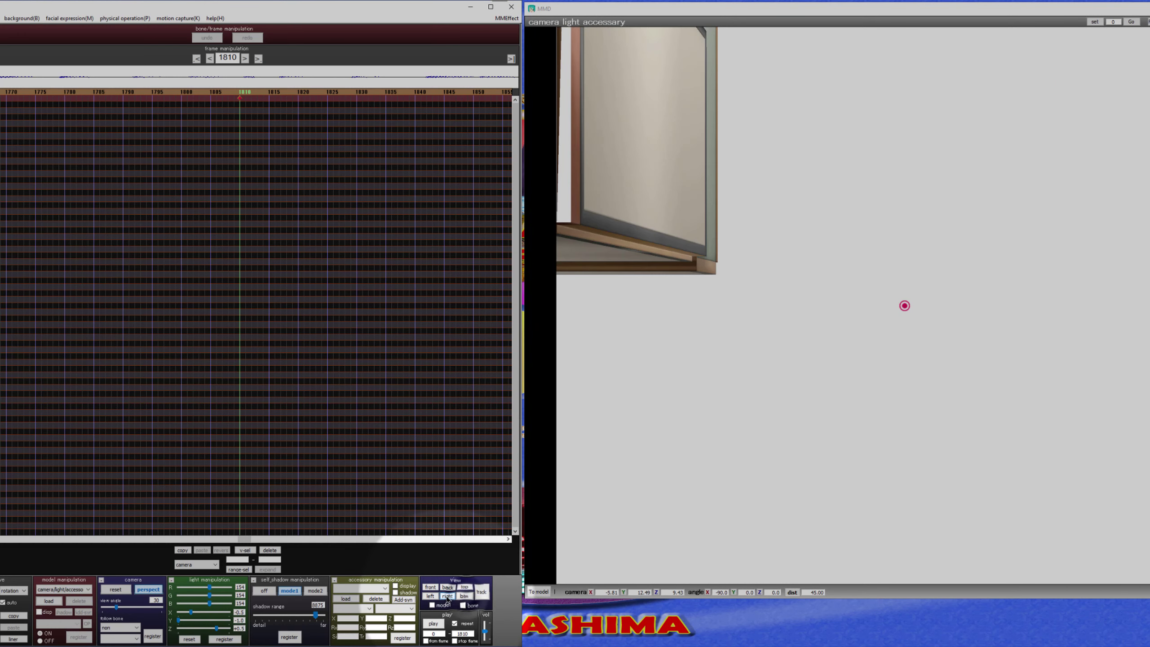
left_click(430, 597)
left_click(425, 597)
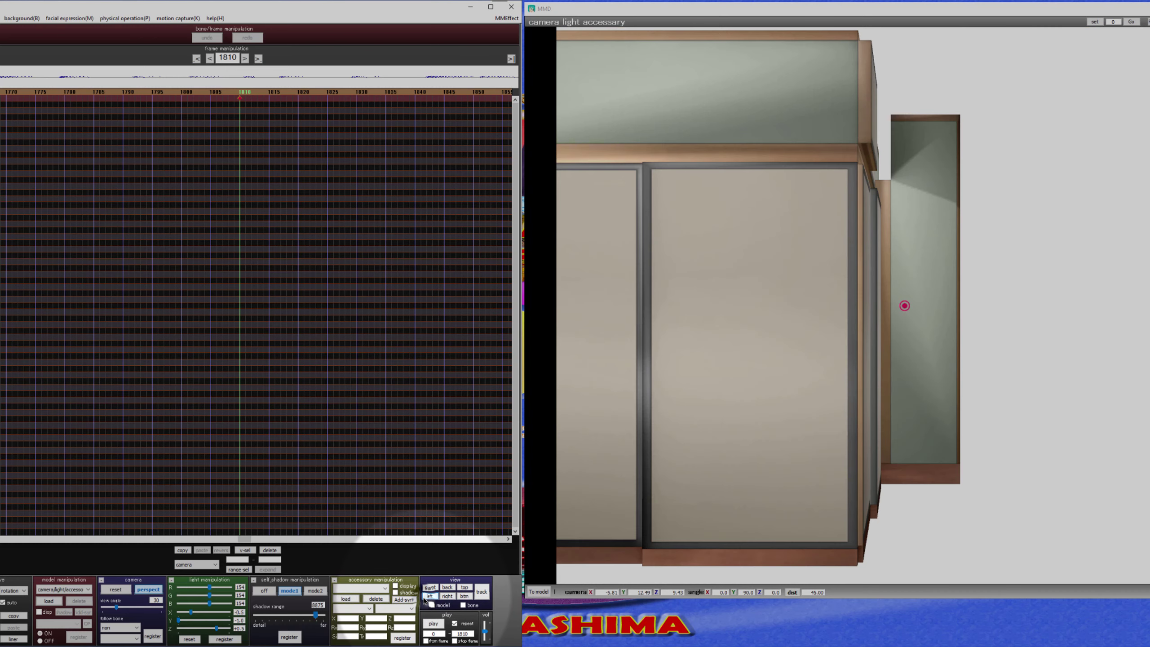
Turn on camera tracking and examine the stage from closer and farther distances.
left_click(476, 591)
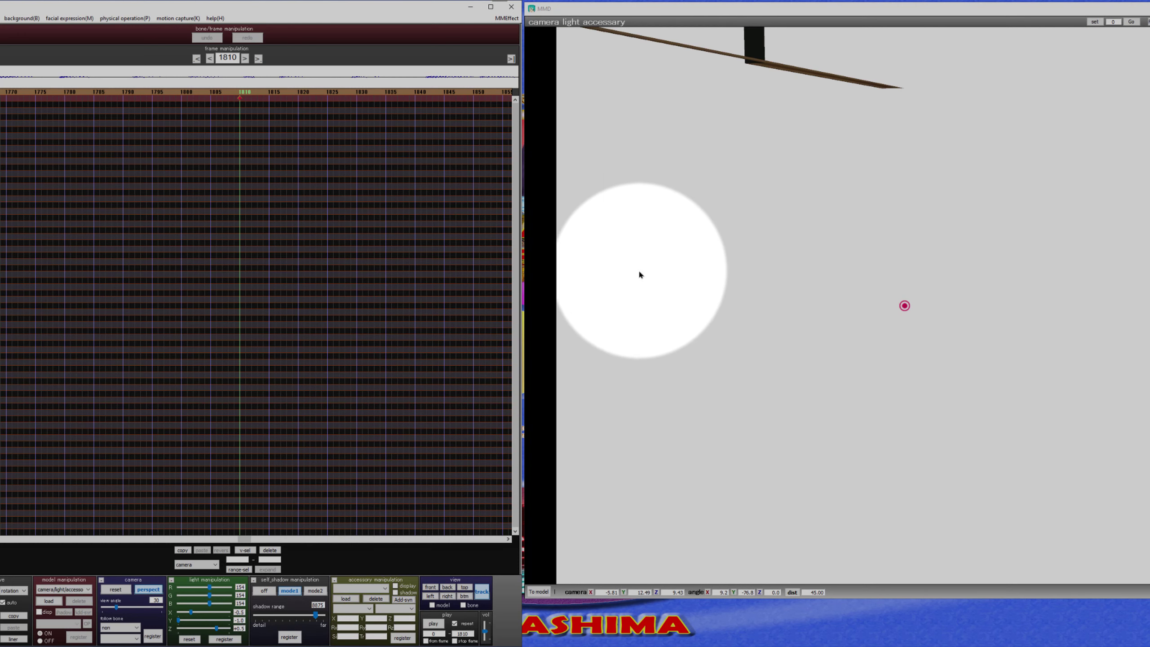
scroll(863, 299, "down", 5)
scroll(819, 337, "down", 6)
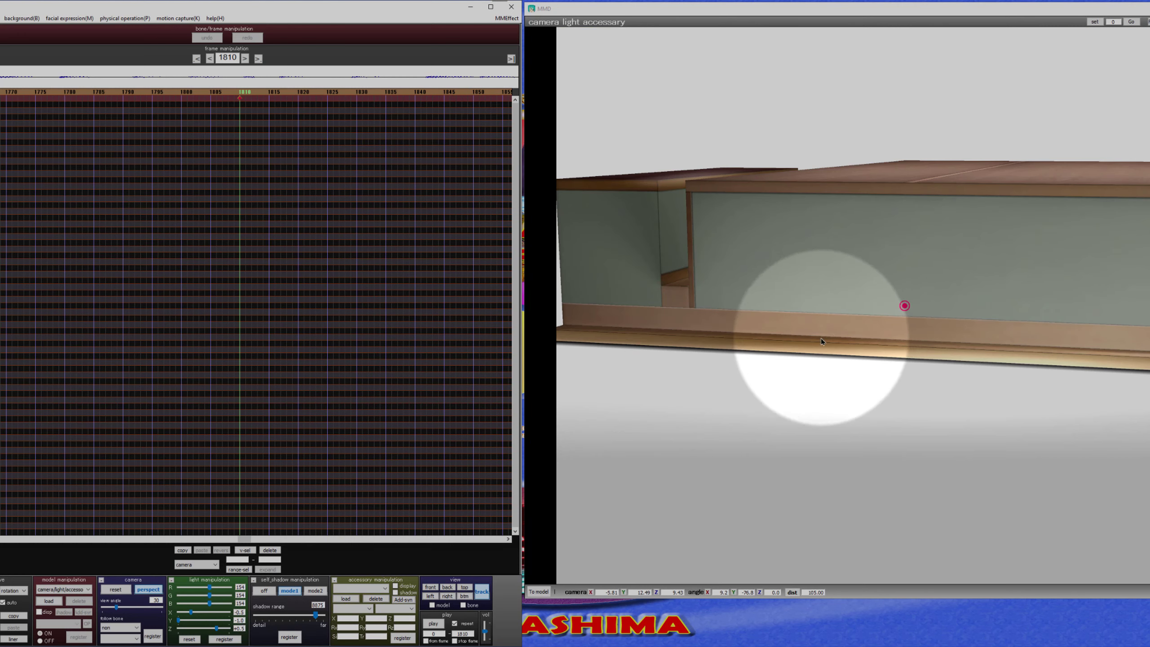
scroll(805, 349, "up", 7)
scroll(800, 348, "down", 6)
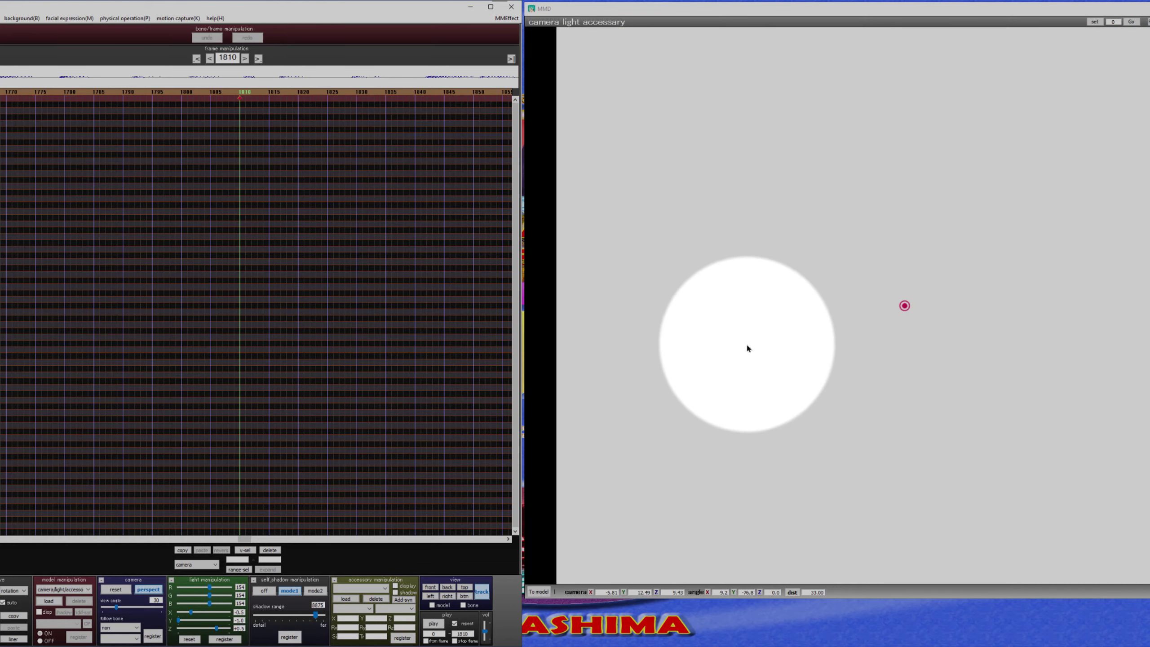
right_click_drag(744, 354, 791, 340)
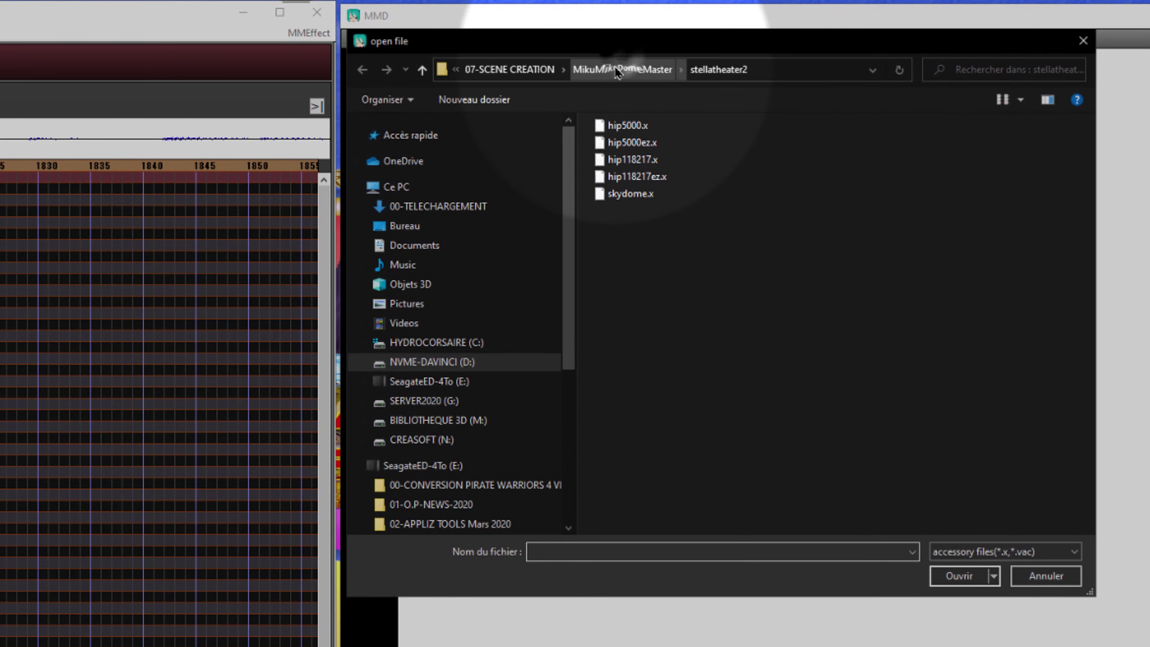
Load the accessory o_OpticalBlur.x from the o_OpticalBlur_v0_1 folder in MikuMikuDomeMaster.
left_click(616, 71)
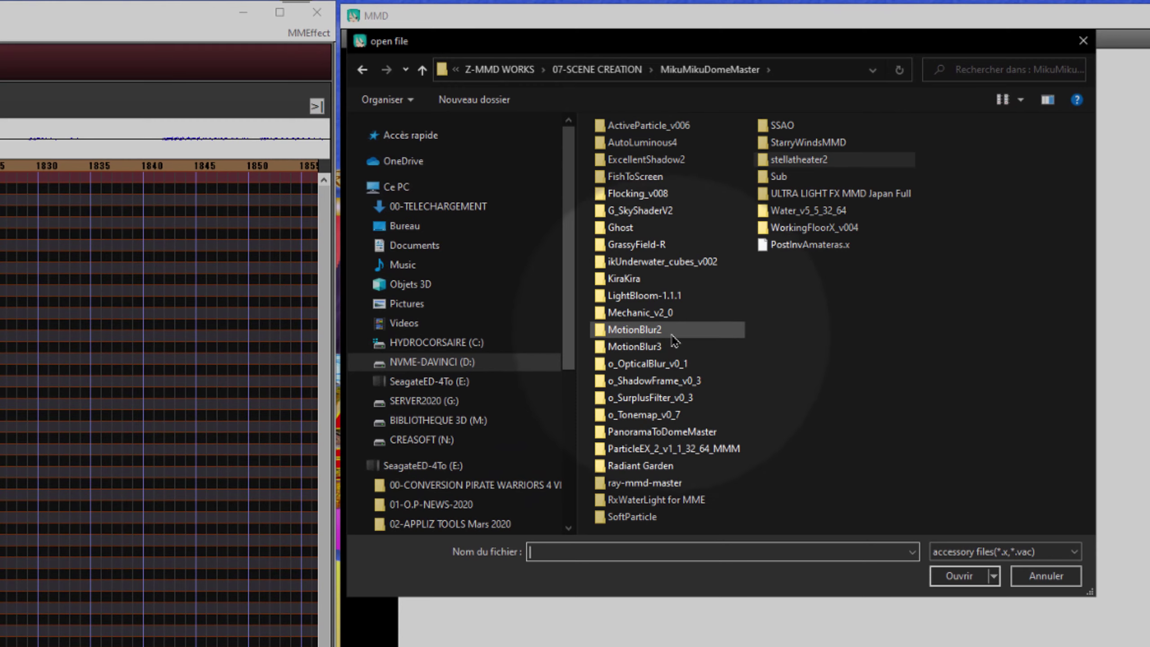
double_click(647, 364)
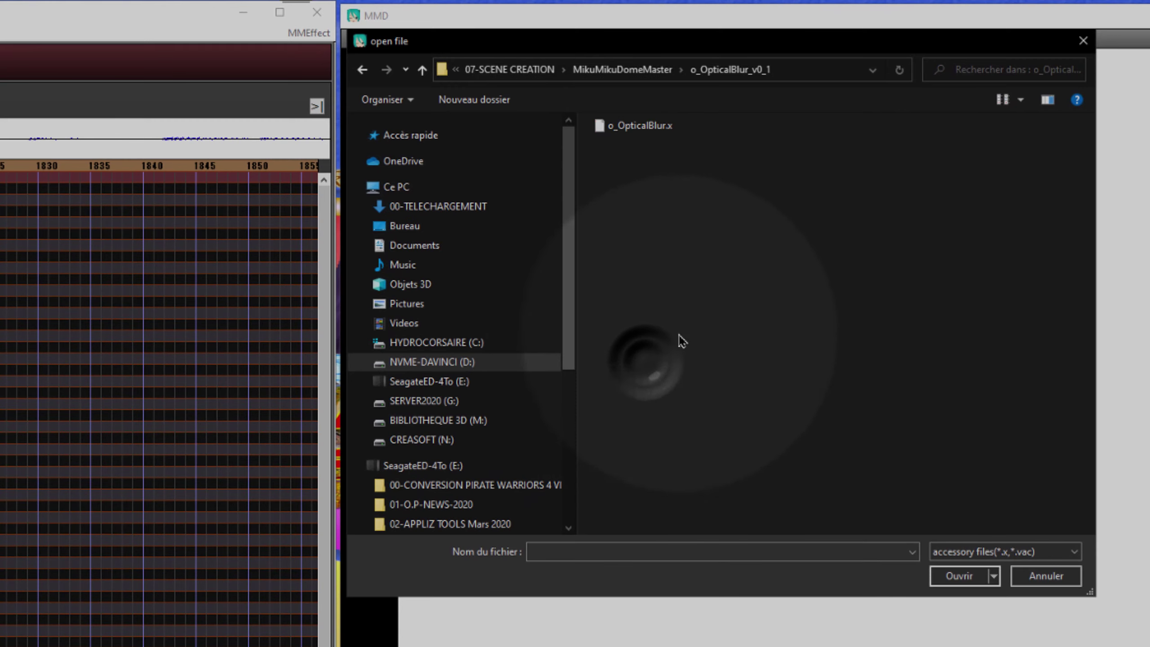
left_click(640, 126)
left_click(958, 575)
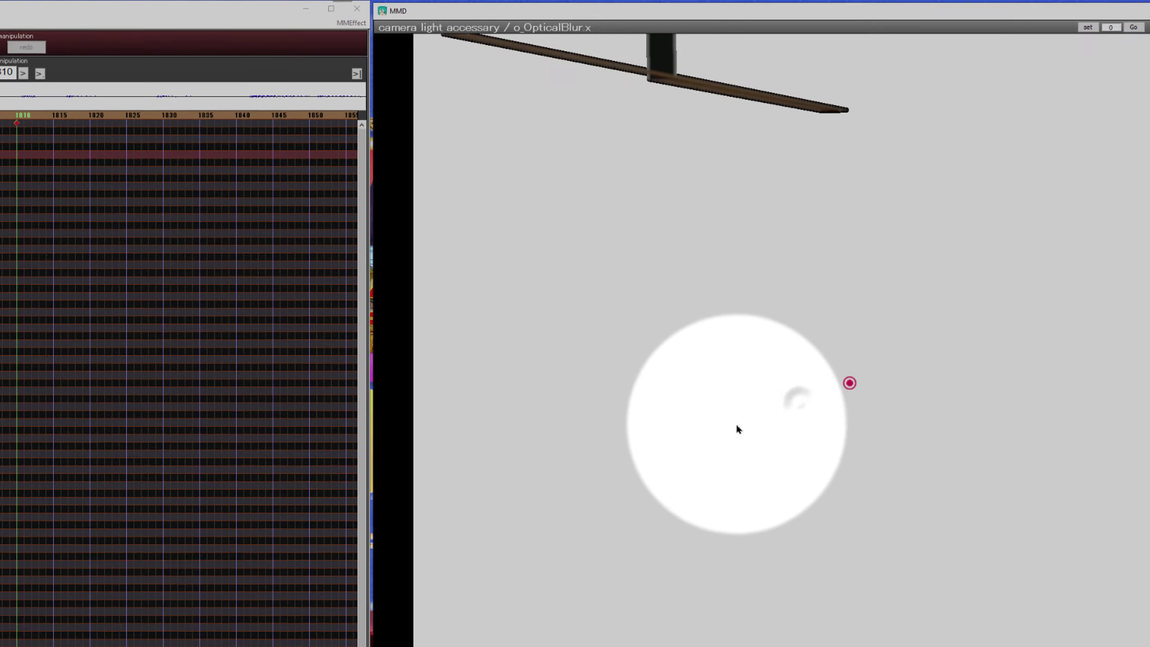
Bring both fighters into view, play the animation with the optical blur and stop it.
scroll(661, 363, "down", 12)
right_click_drag(665, 400, 690, 395)
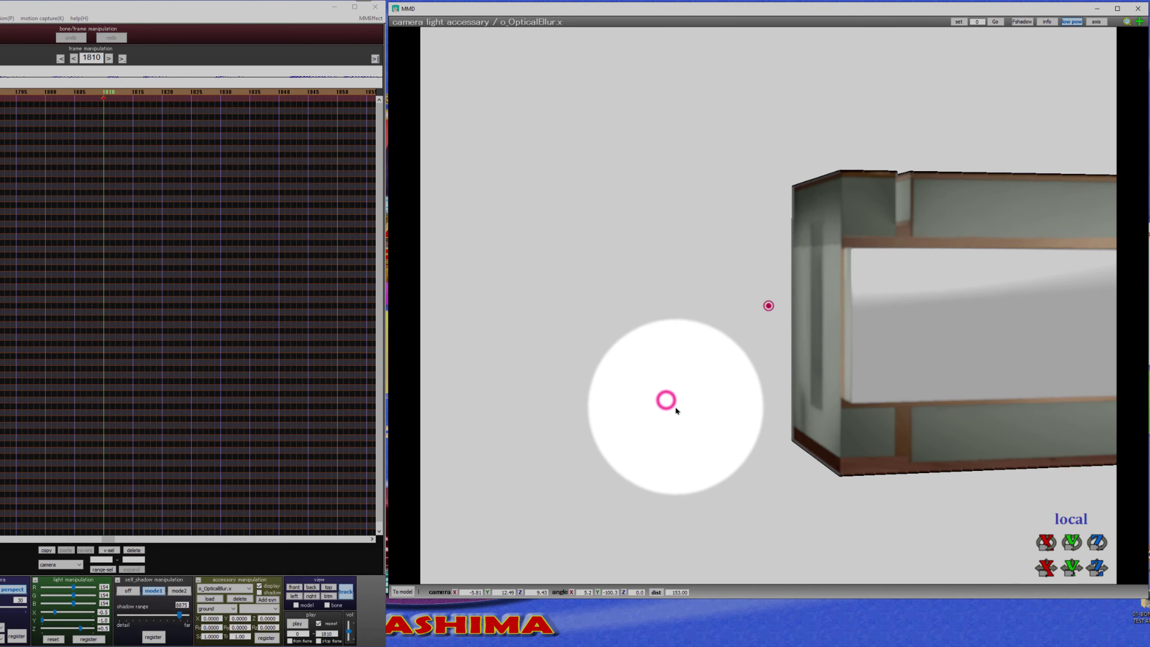
middle_click_drag(690, 395, 593, 467)
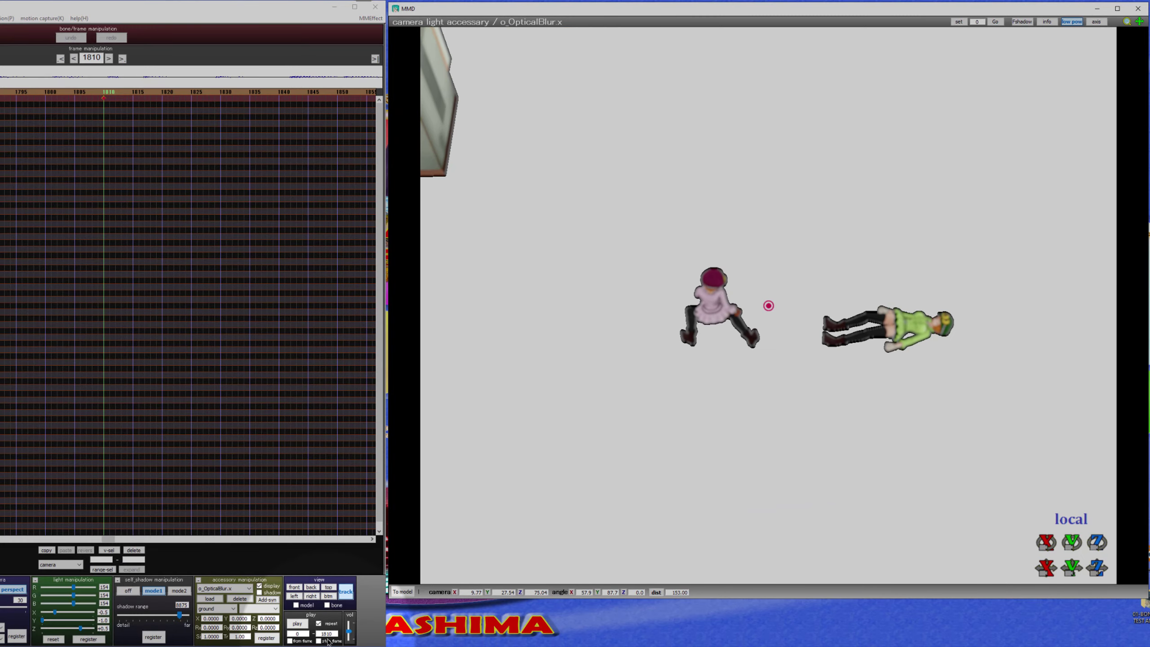
left_click(298, 625)
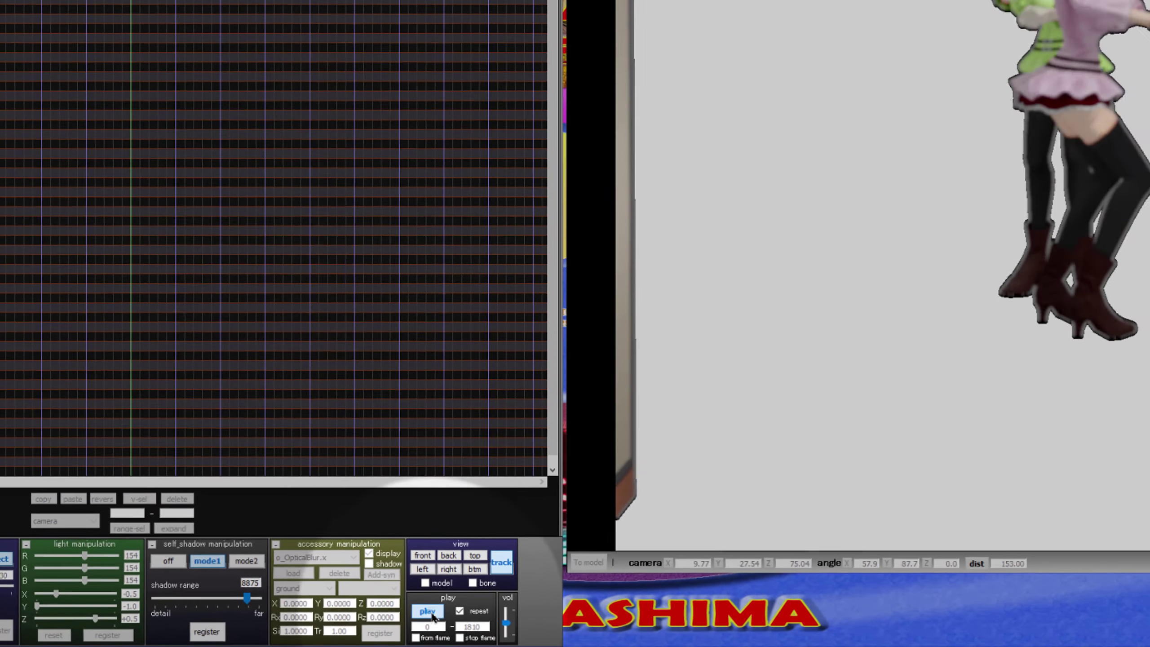
left_click(429, 614)
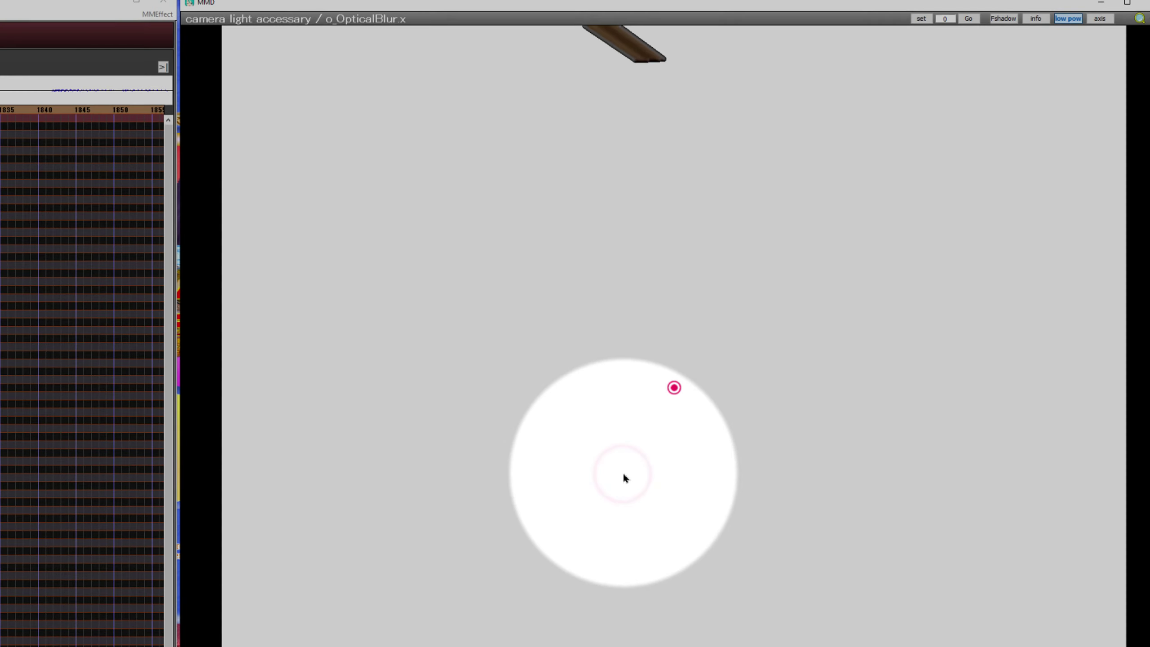
Frame the fallen green fighter and set the optical blur accessory's X, Y and Rz values to 1.
scroll(623, 474, "down", 12)
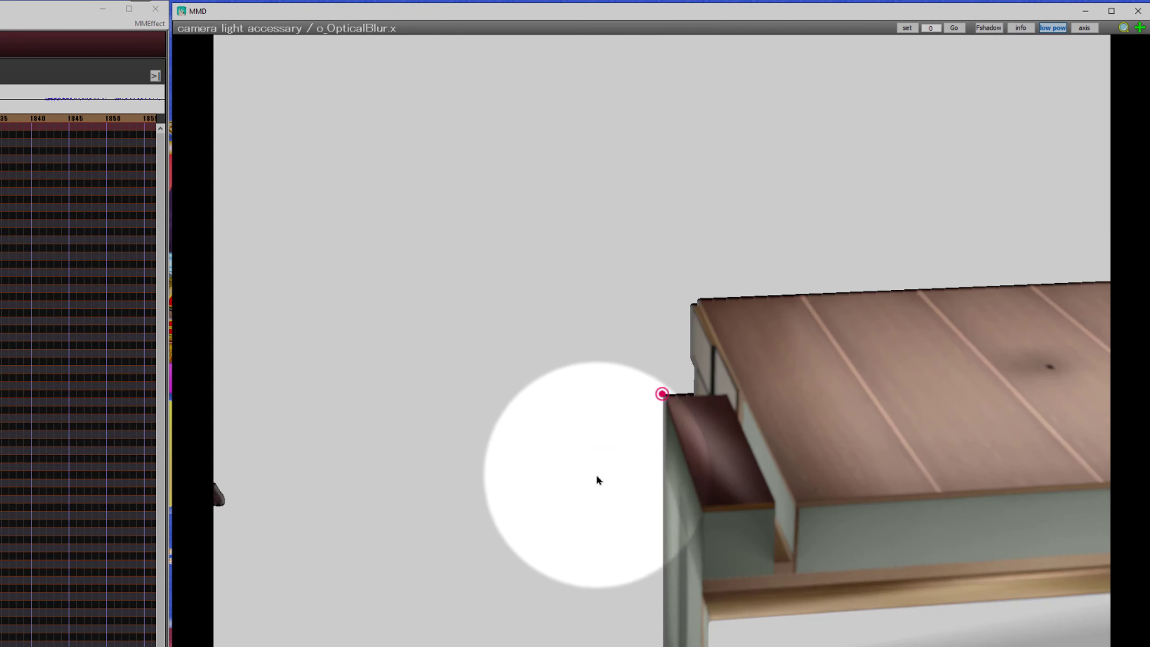
middle_click_drag(607, 481, 1019, 478)
scroll(699, 520, "up", 12)
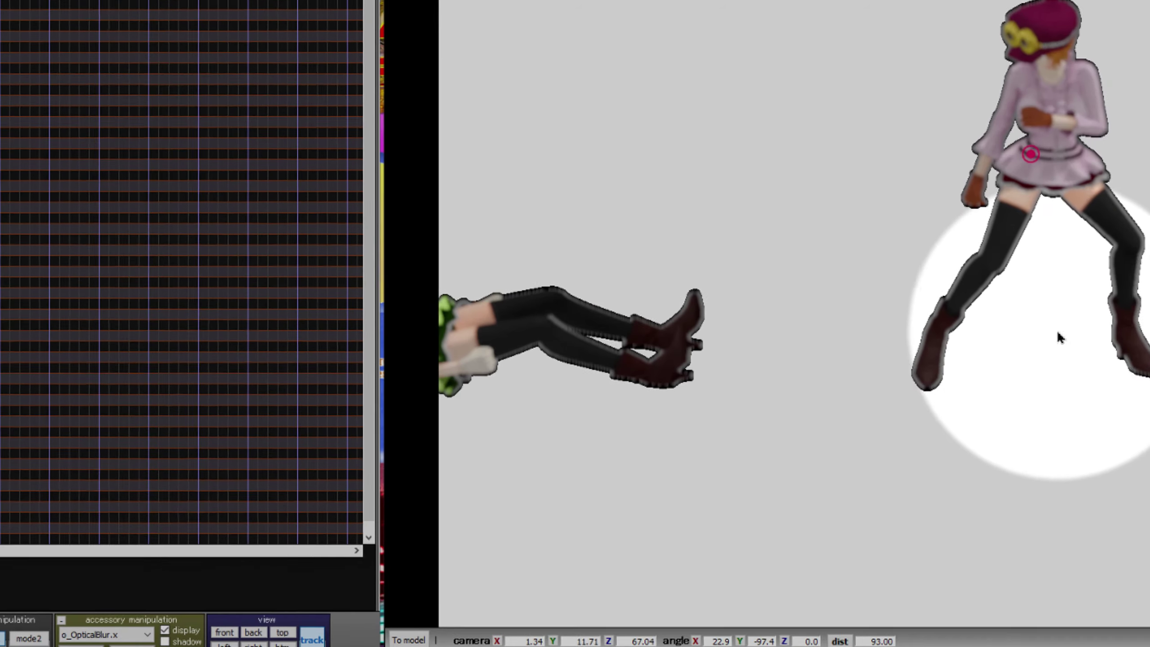
scroll(1058, 333, "up", 2)
middle_click_drag(1058, 333, 1149, 317)
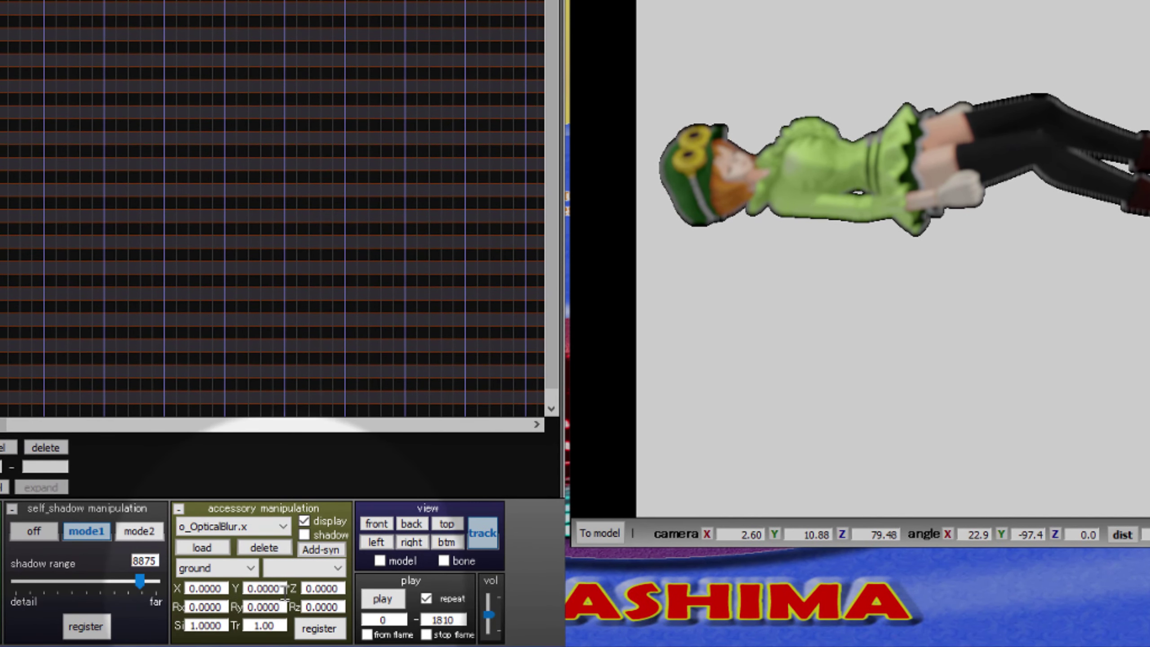
double_click(226, 587)
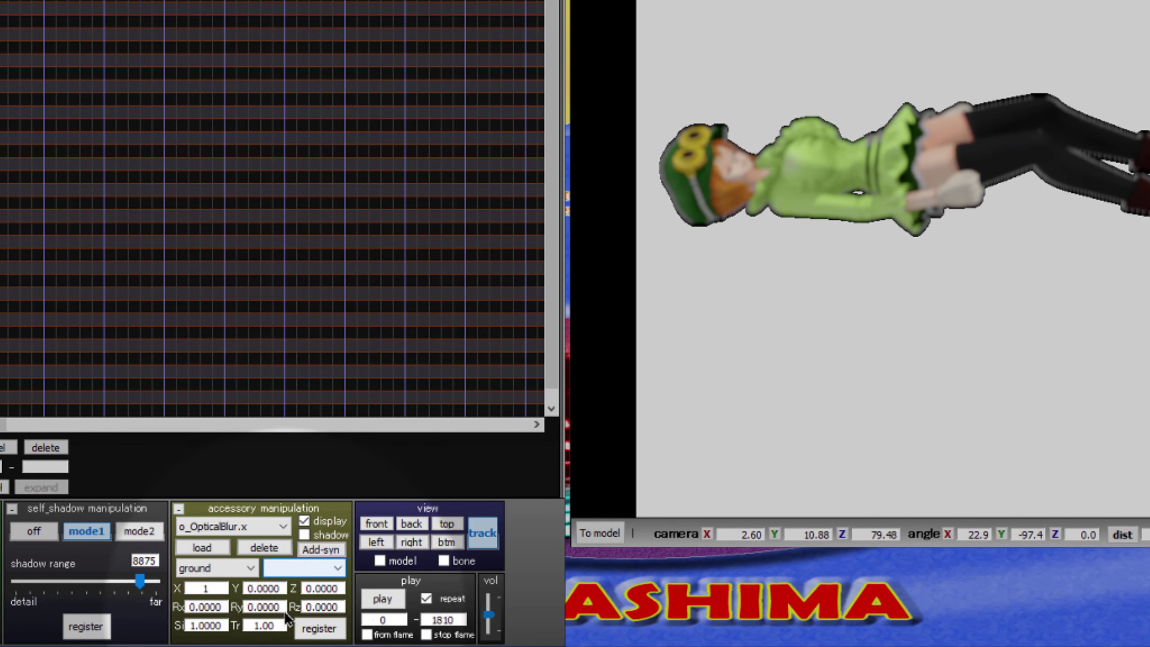
double_click(280, 587)
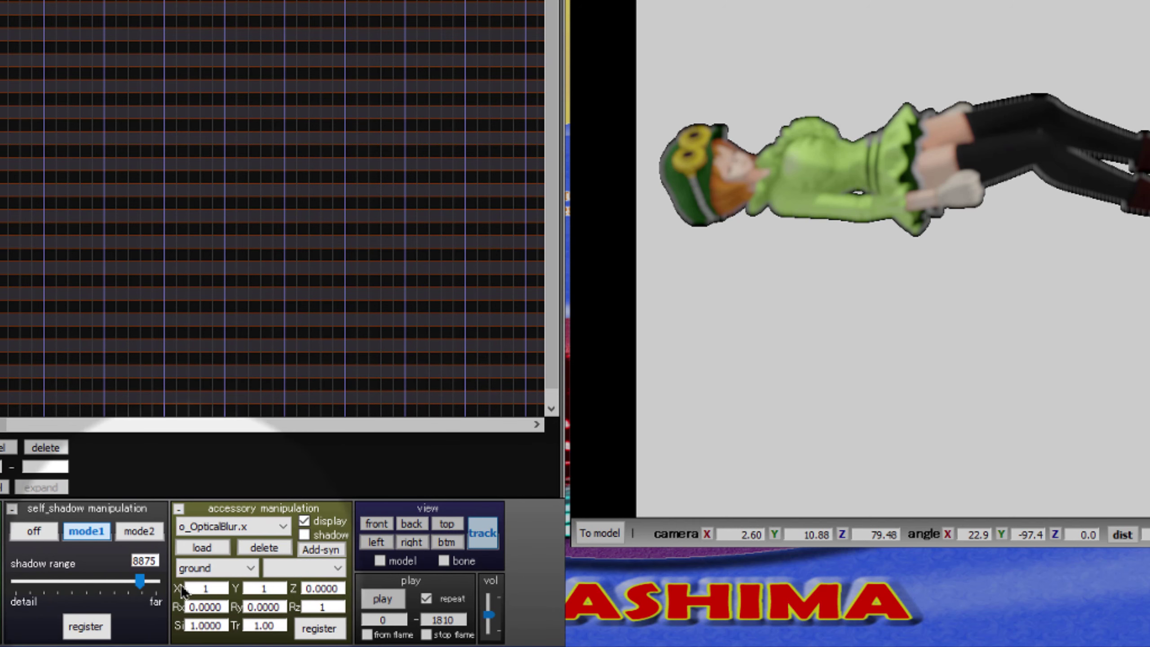
Try optical blur Si values of 2 and 5 on the fallen fighter.
double_click(222, 626)
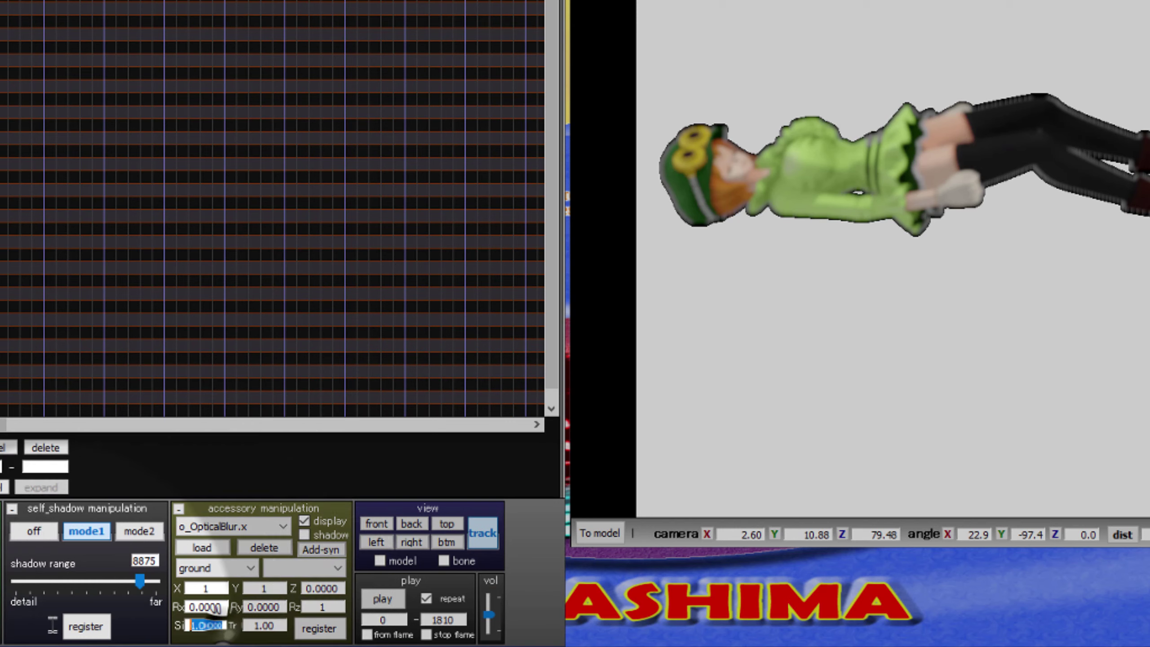
type("2")
key("Return")
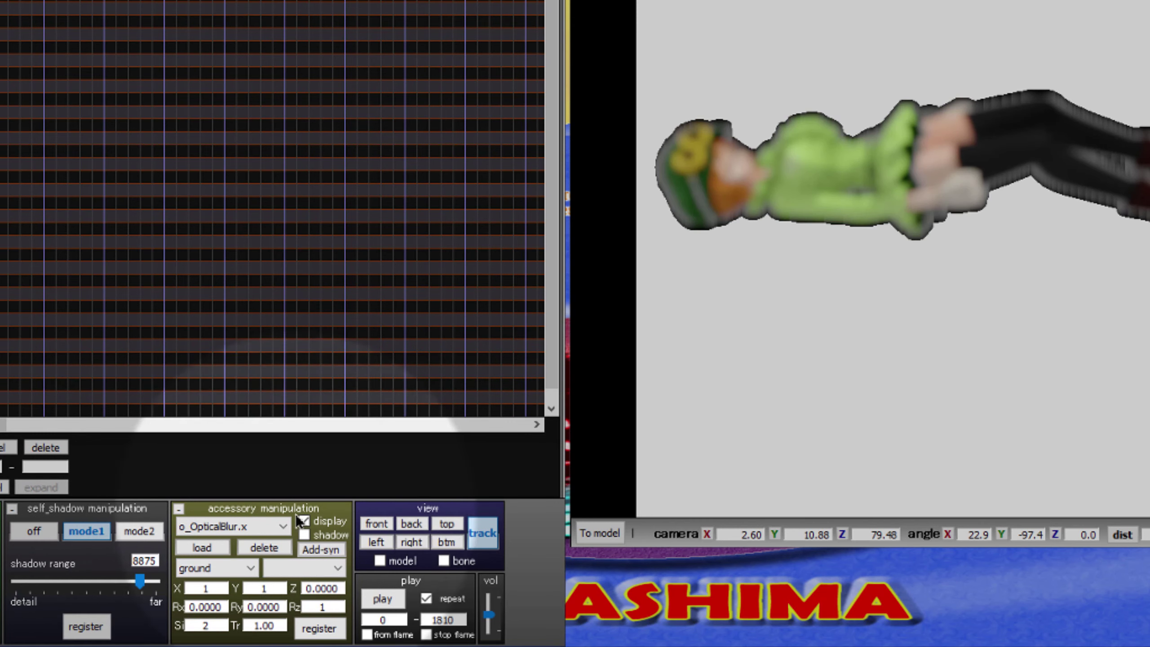
double_click(218, 625)
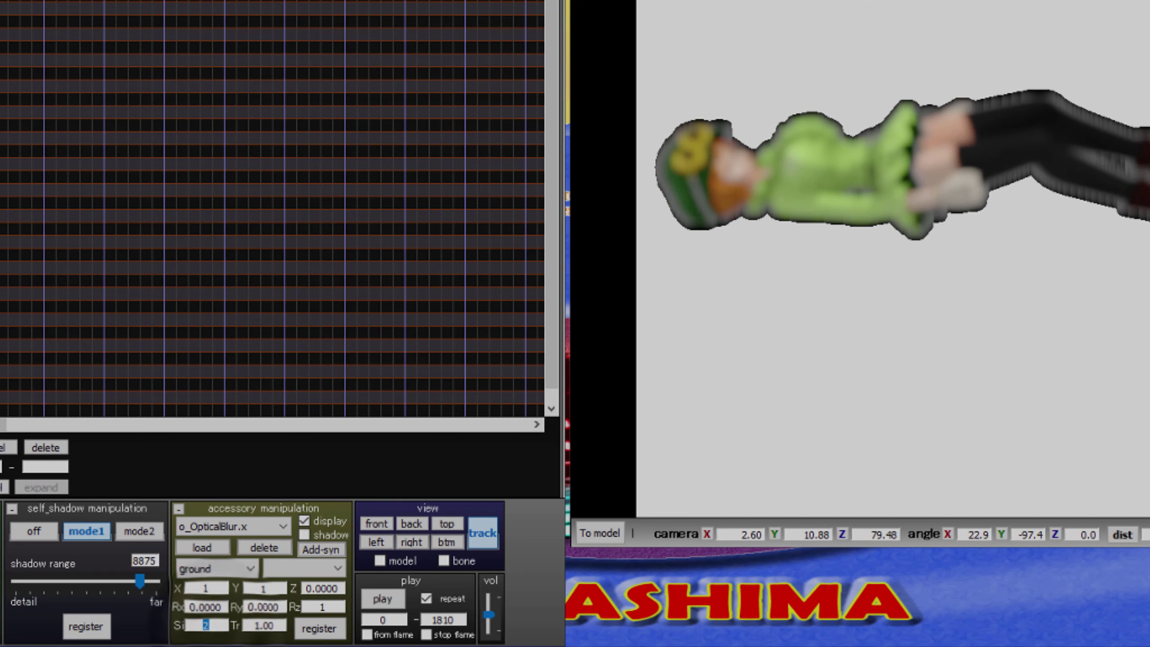
type("5")
key("Return")
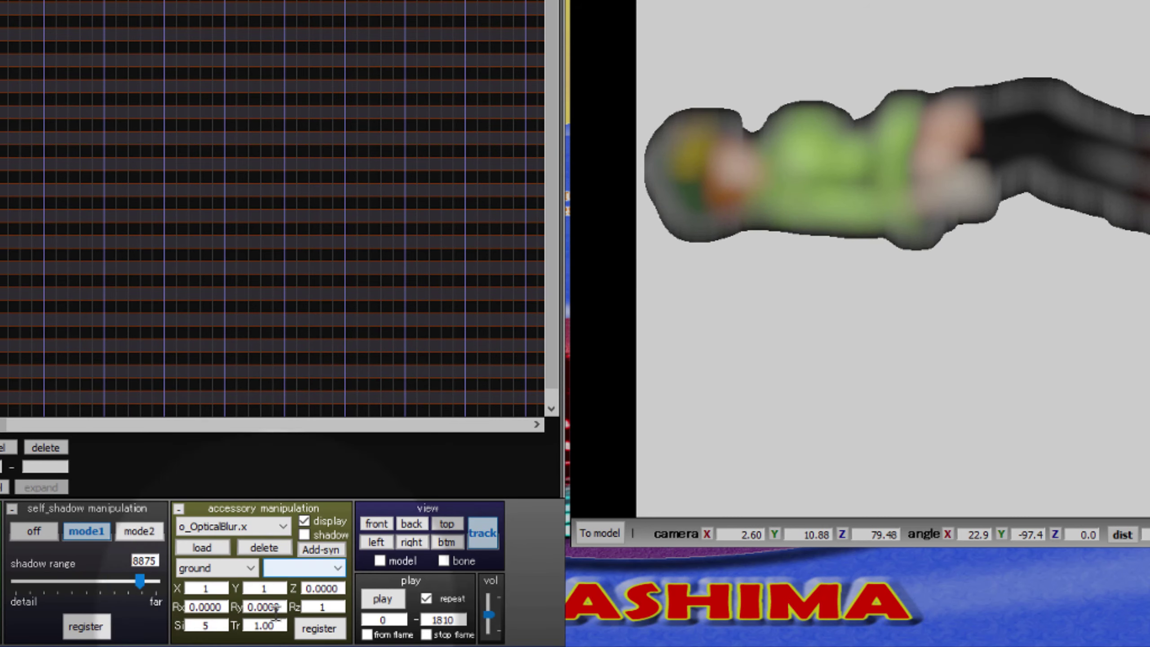
Reduce the optical blur accessory's Si value to 0.5 and further to 0.1.
double_click(219, 625)
type("0.")
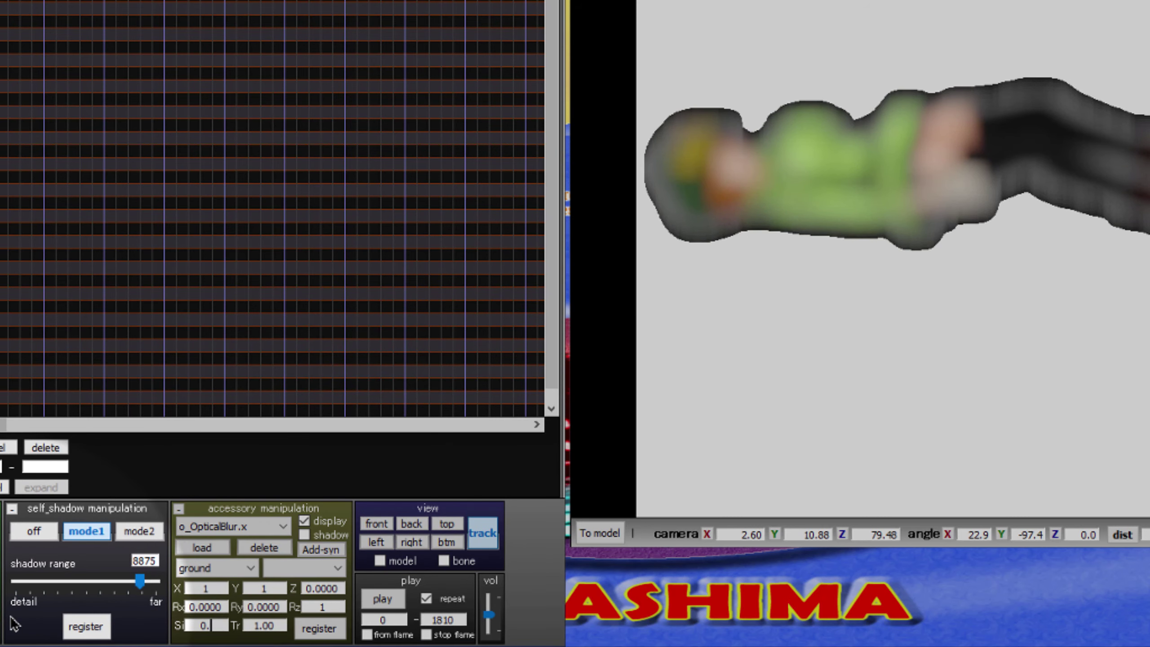
type("5")
key("Return")
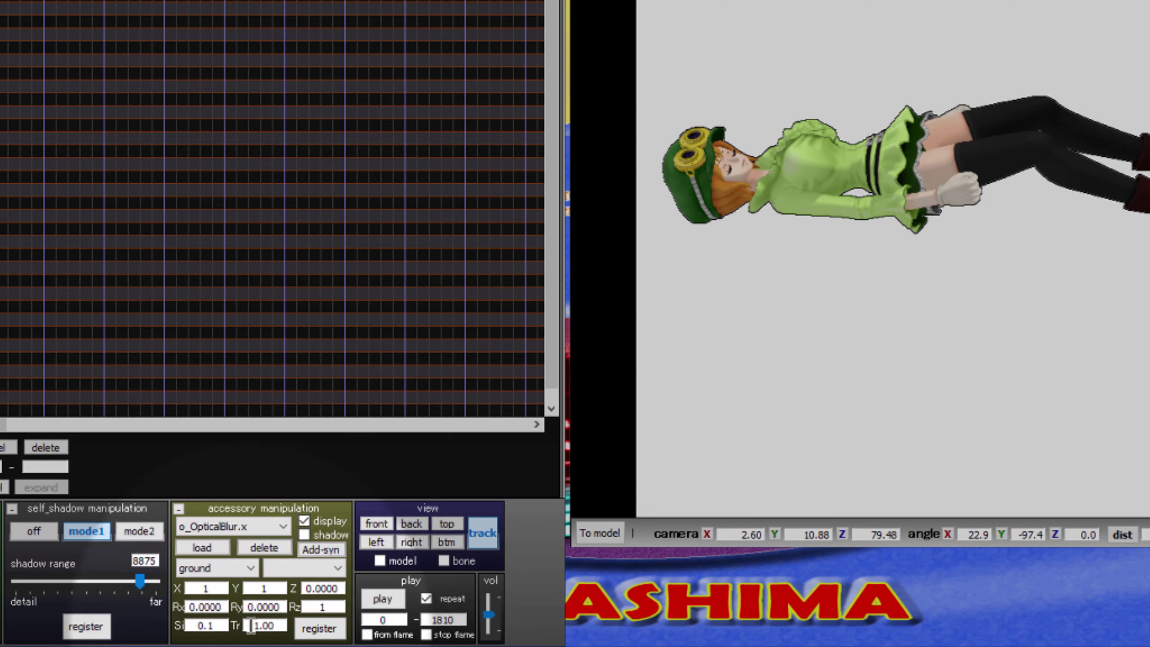
Try a Tr value of 0.20 for the optical blur, restore it to 1.00, and reset X and Y to 0.
double_click(277, 626)
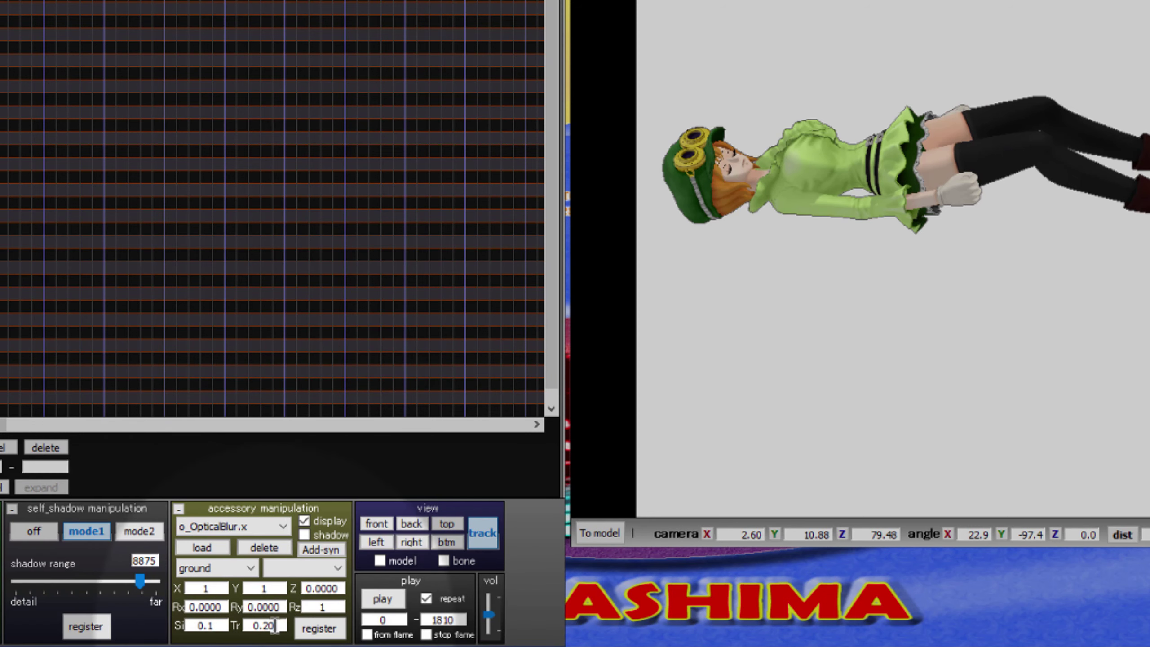
left_click_drag(276, 626, 82, 620)
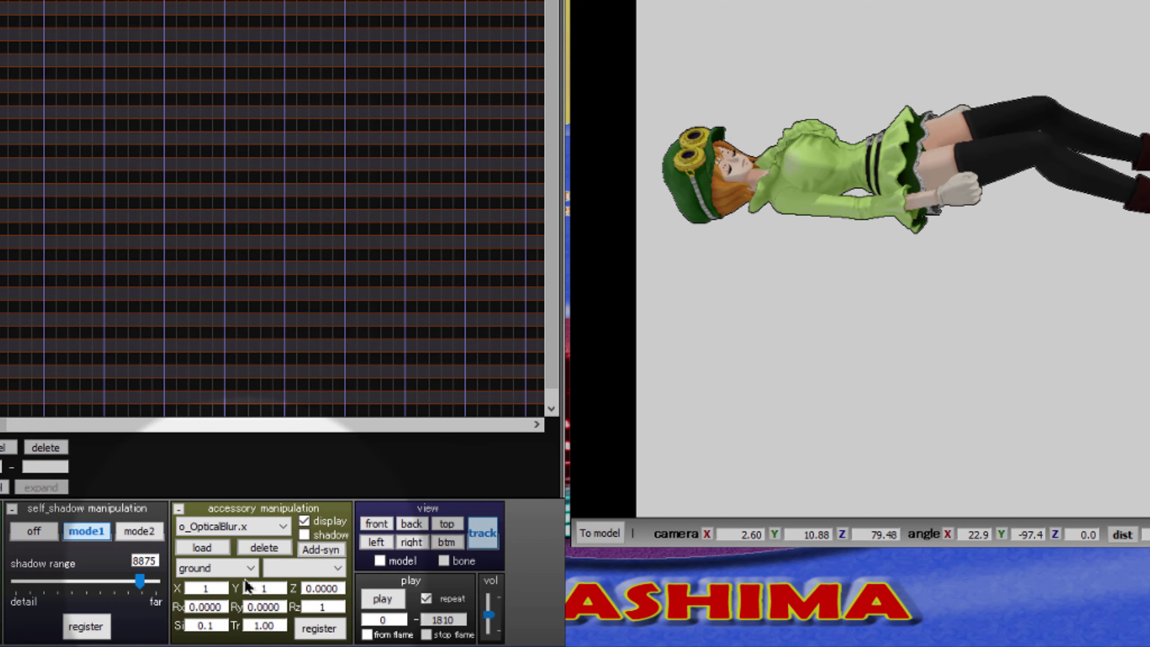
double_click(283, 589)
type("0")
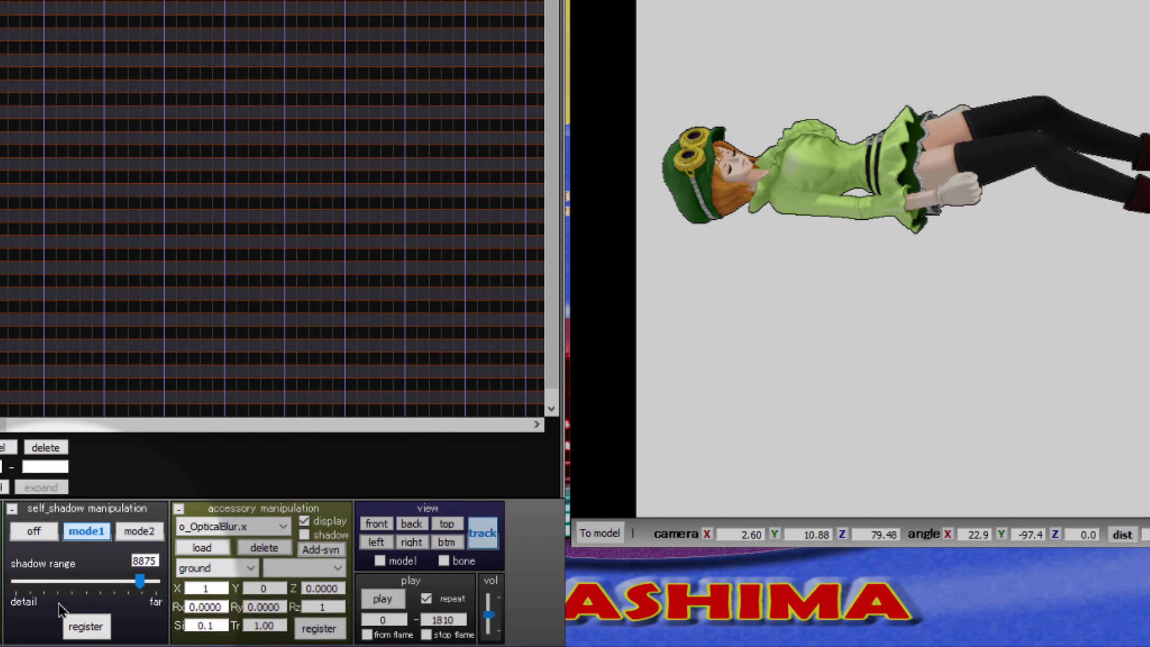
left_click_drag(213, 587, 32, 569)
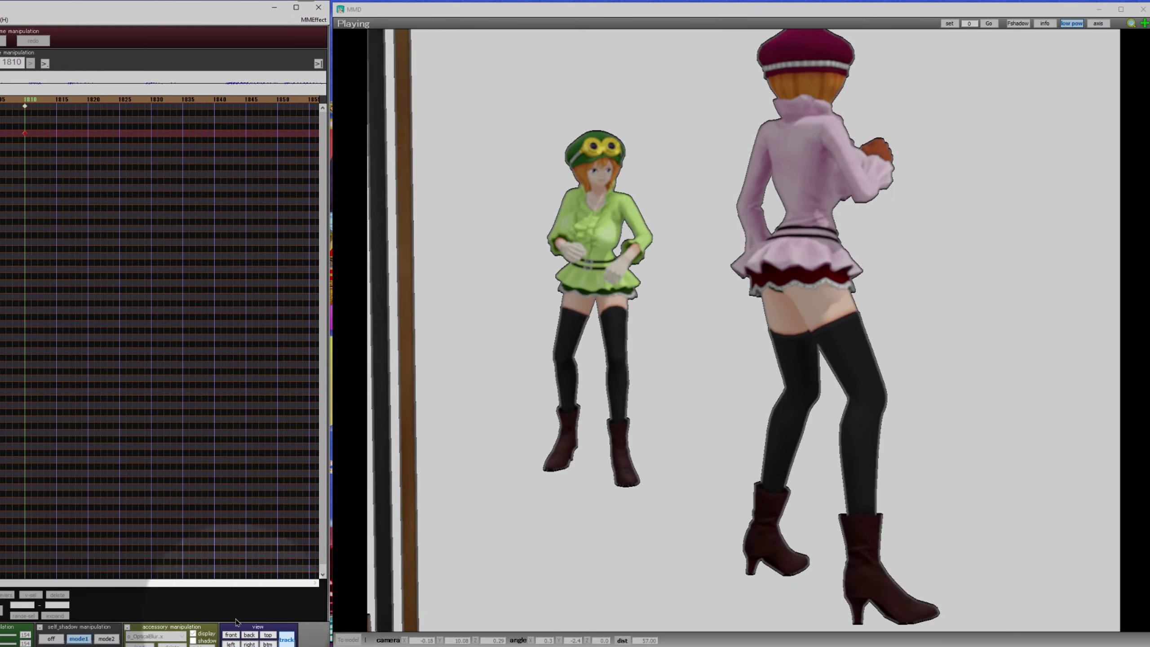
Choose camera as the target for selecting frames on the timeline.
right_click_drag(575, 498, 618, 377)
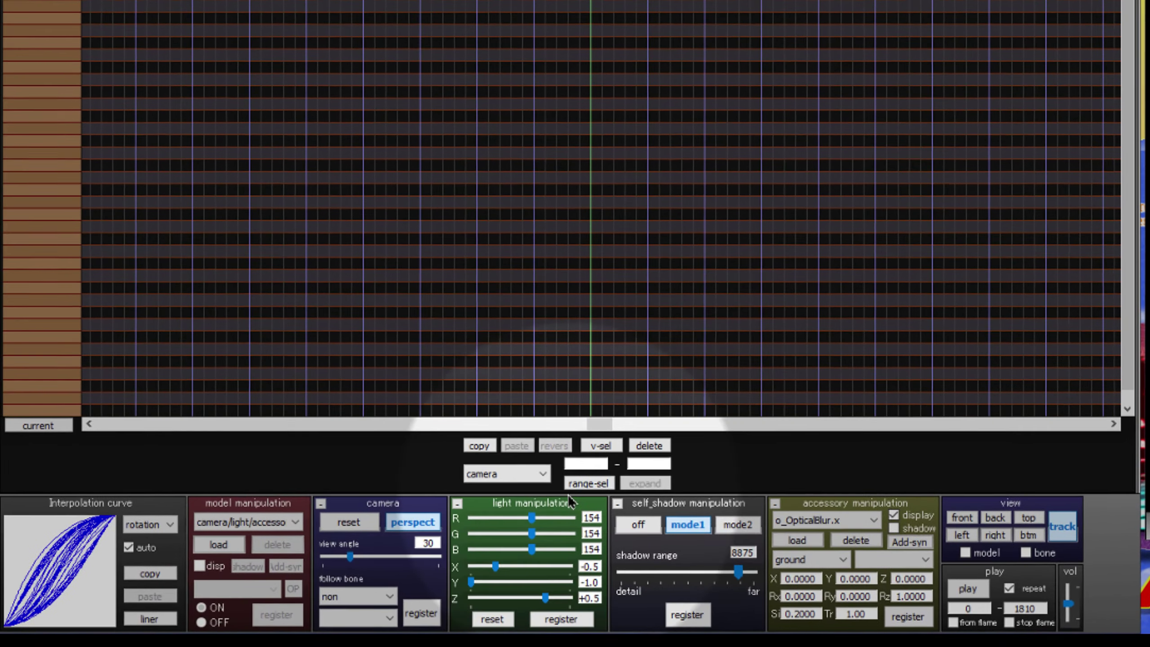
left_click(484, 487)
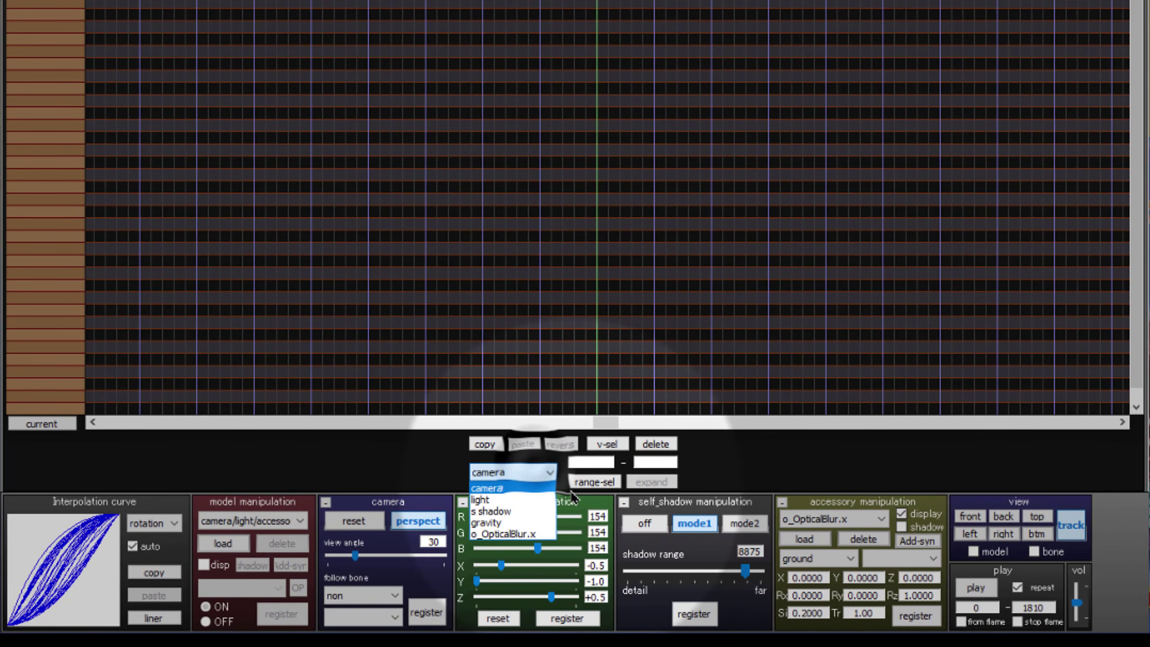
left_click(510, 491)
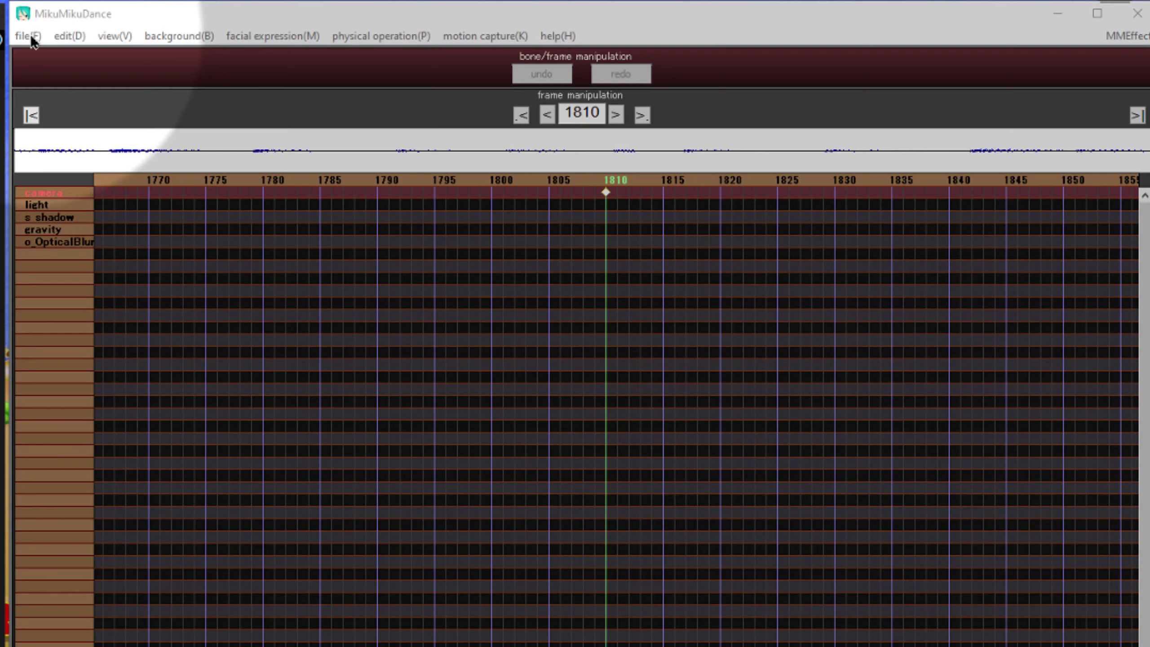
Load the Camera.vmd motion data from the 01-MMD Fight Furious Kicks folder.
left_click(28, 35)
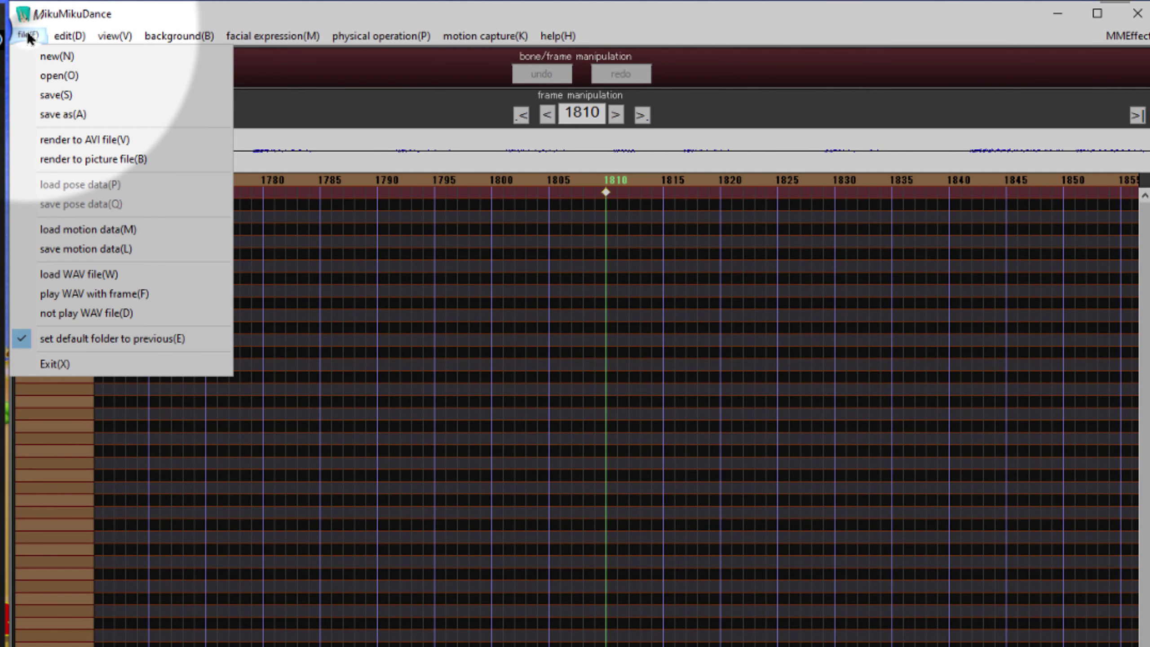
left_click(128, 229)
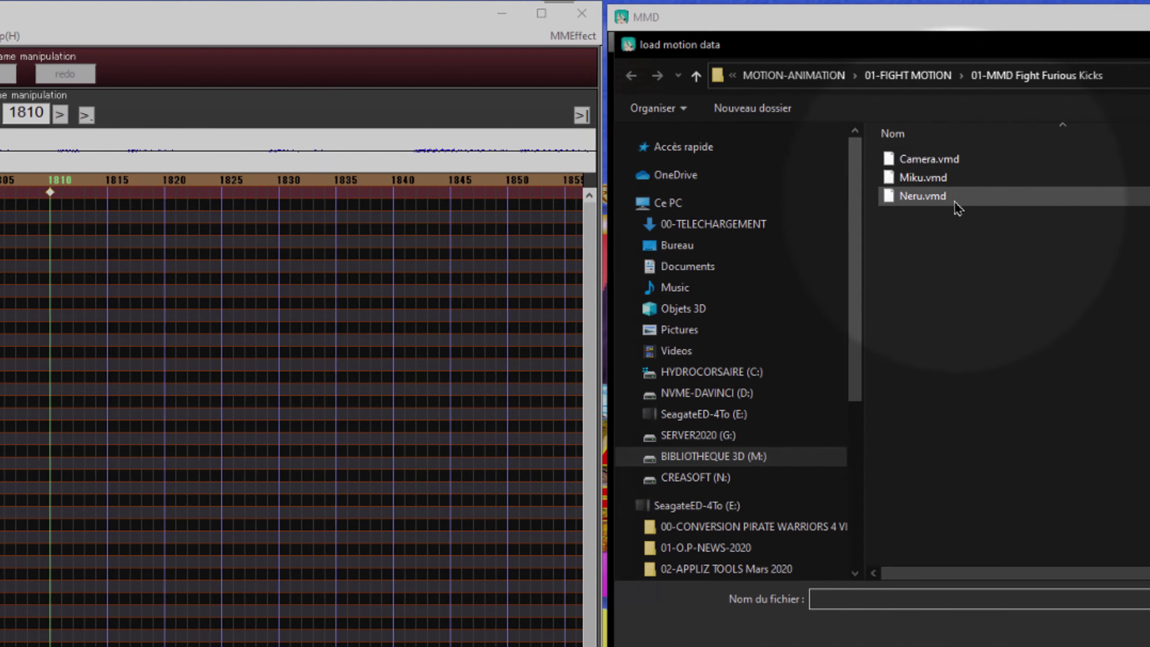
left_click(928, 159)
left_click(970, 624)
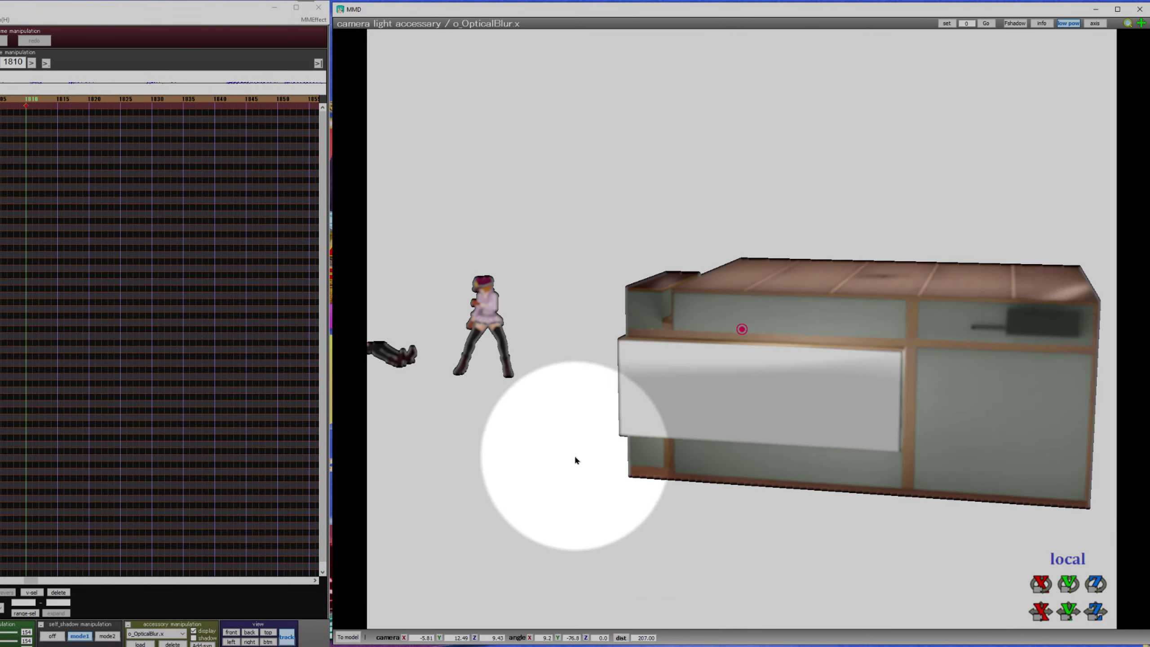
Switch the manipulation target to camera/light/accessory and play the fight scene to check the loaded camera motion.
scroll(577, 445, "down", 3)
middle_click_drag(593, 432, 693, 439)
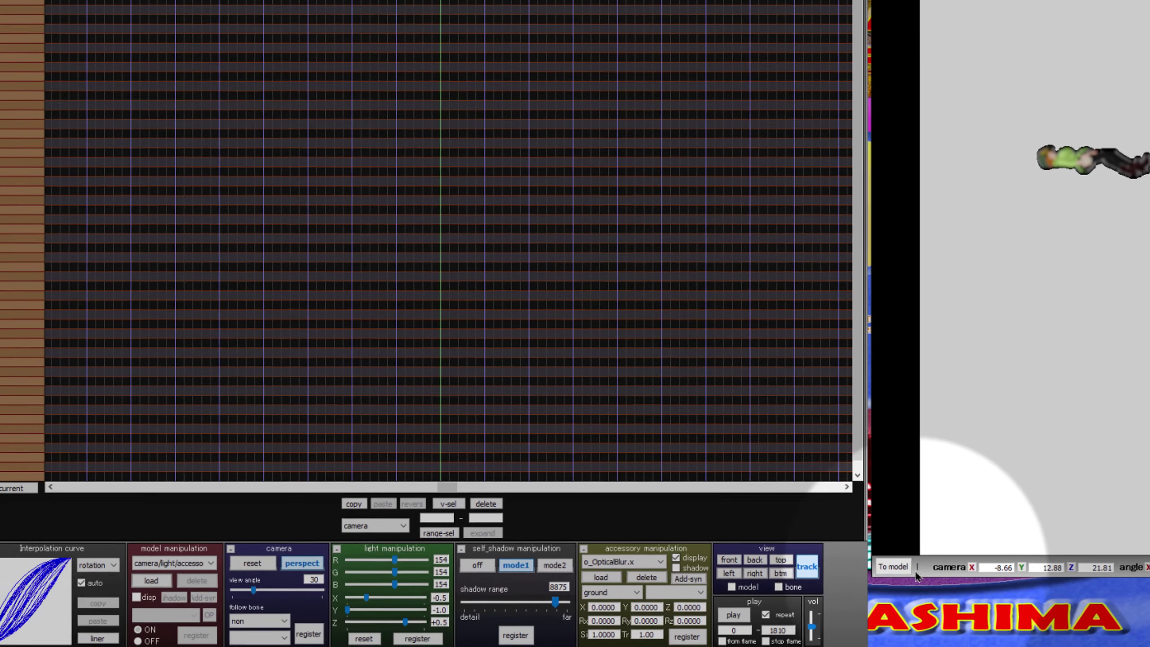
left_click(712, 590)
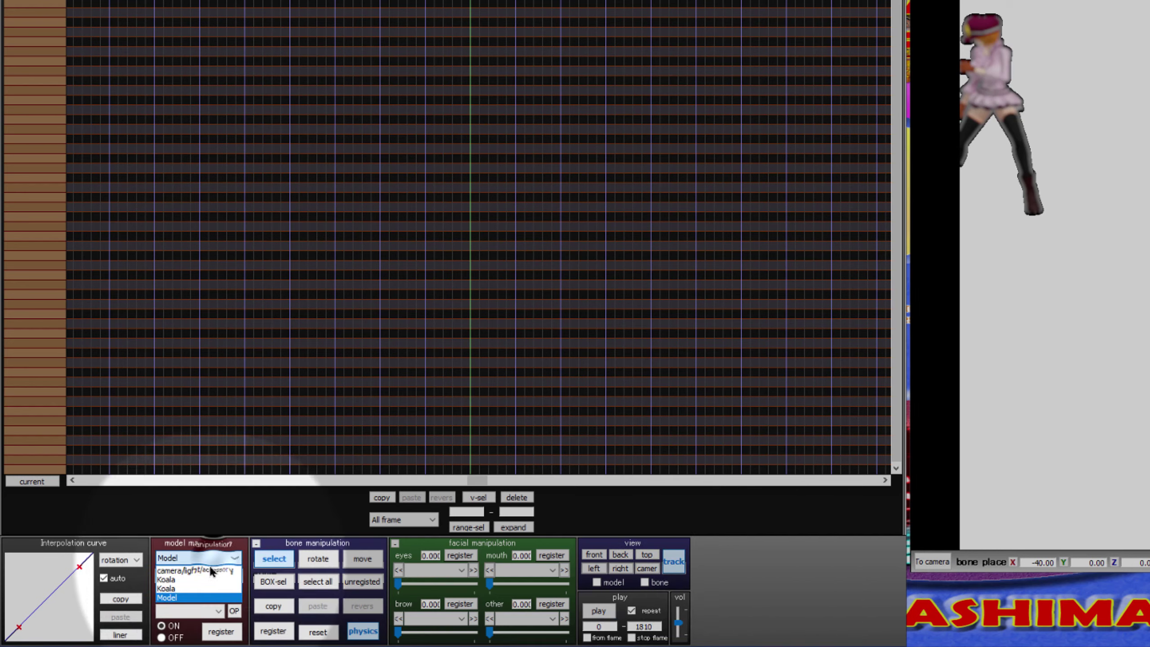
left_click(210, 570)
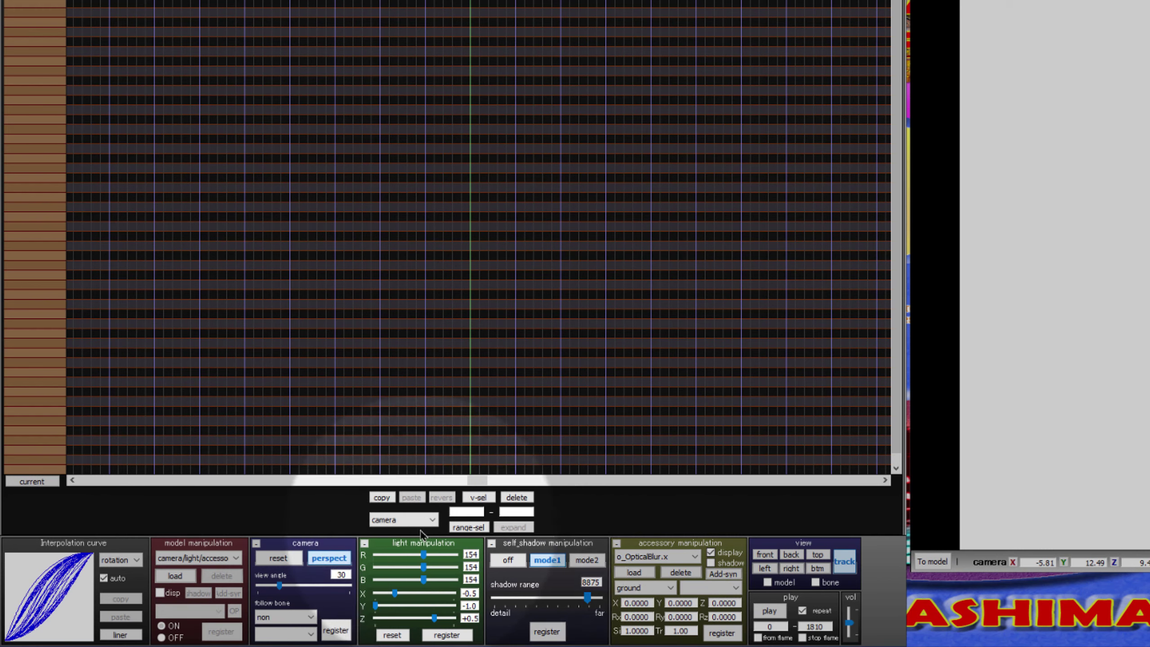
left_click(771, 610)
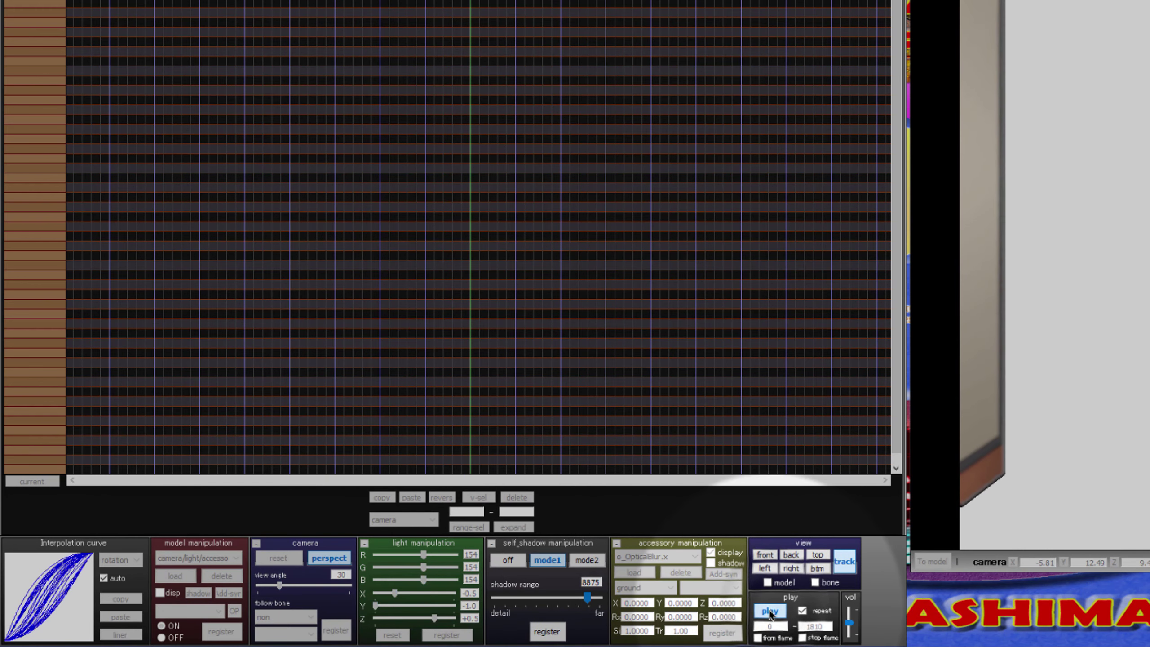
left_click(769, 611)
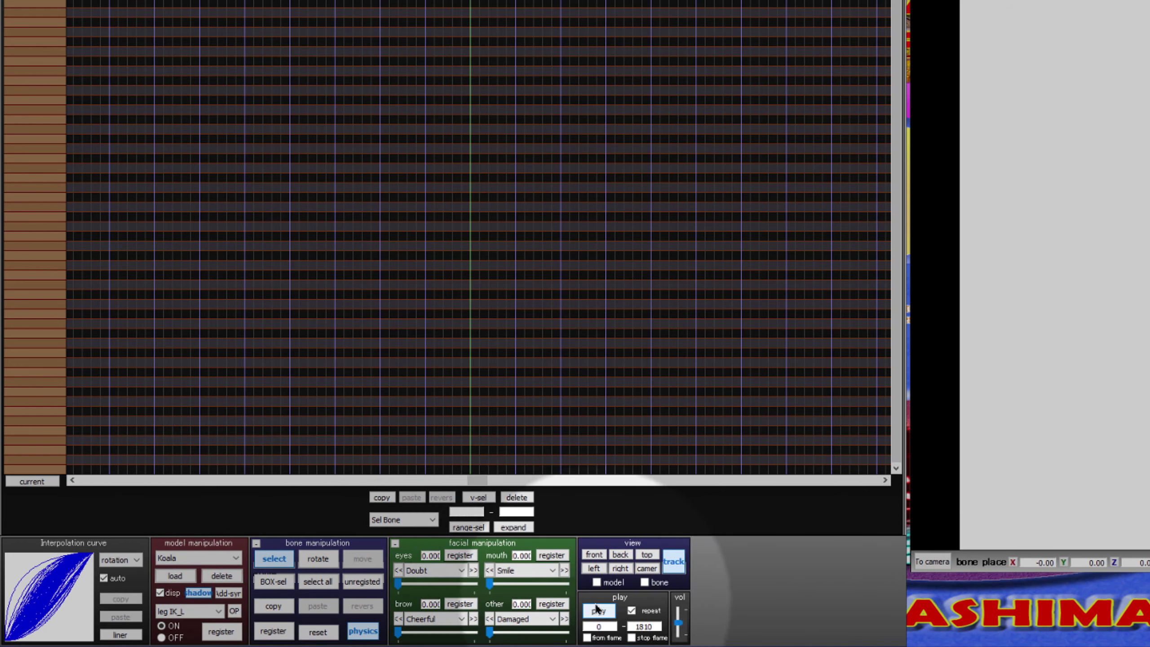
Dismiss the Koala model's frame-selection choices, return to camera mode and play the fight animation.
left_click(430, 525)
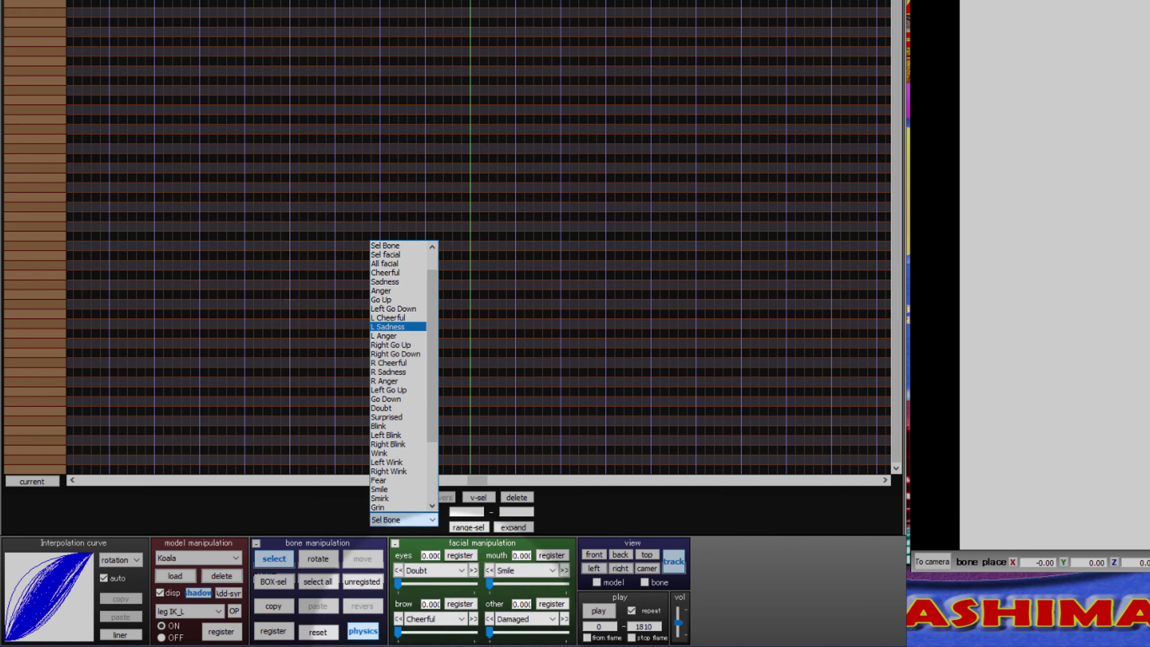
left_click(768, 592)
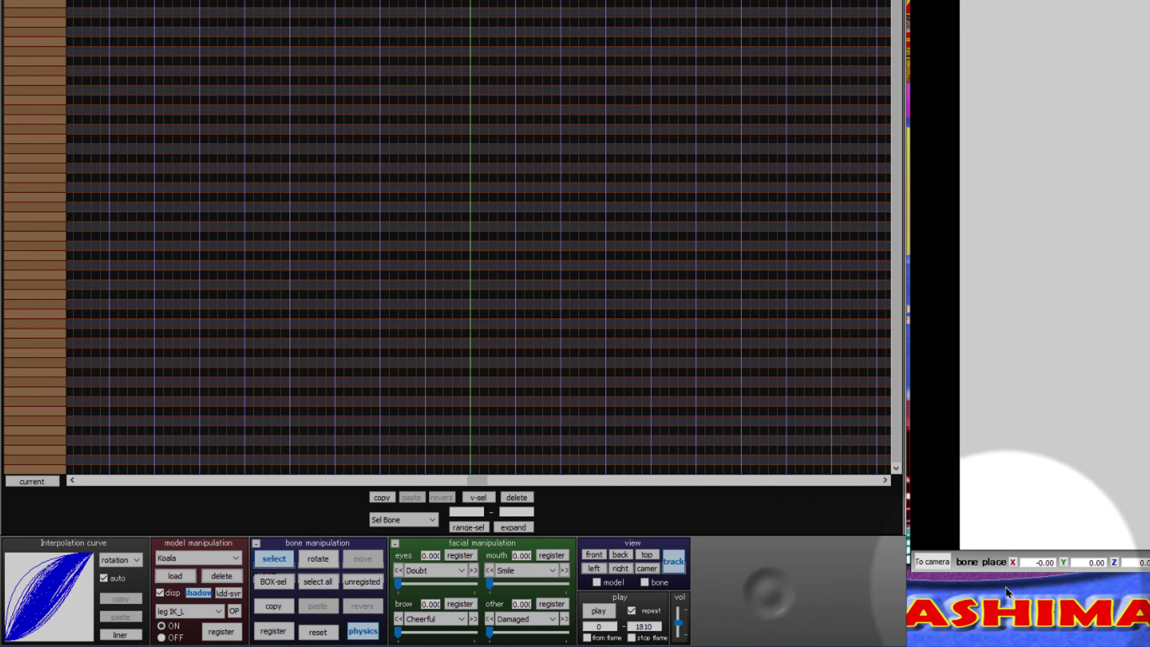
left_click(945, 561)
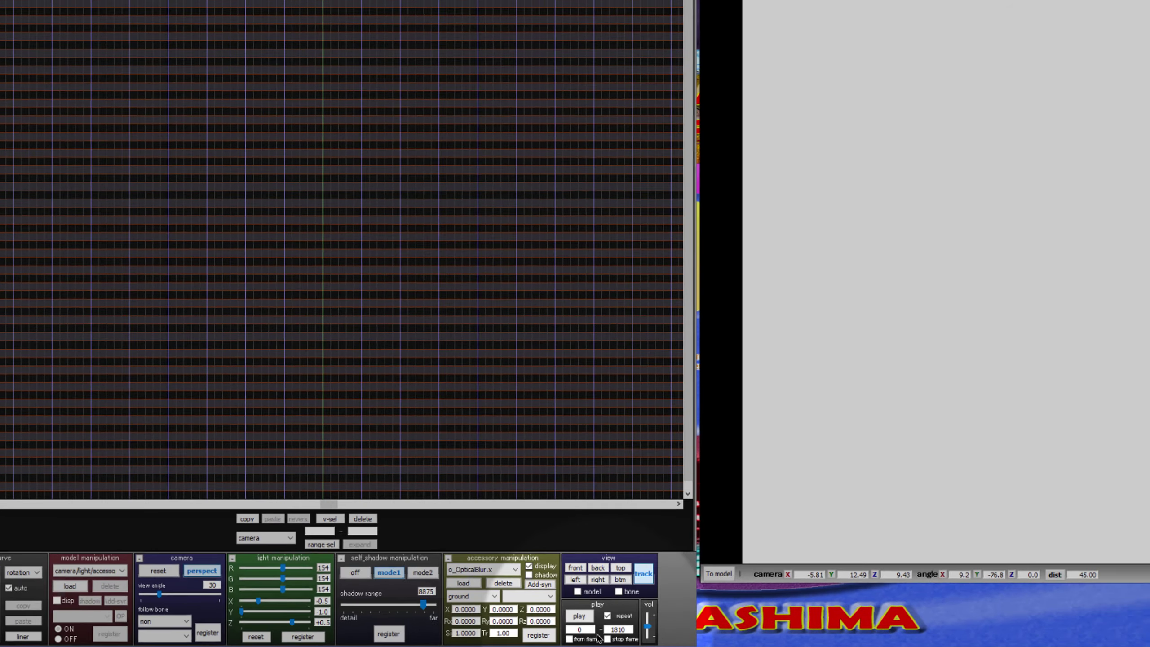
key("space")
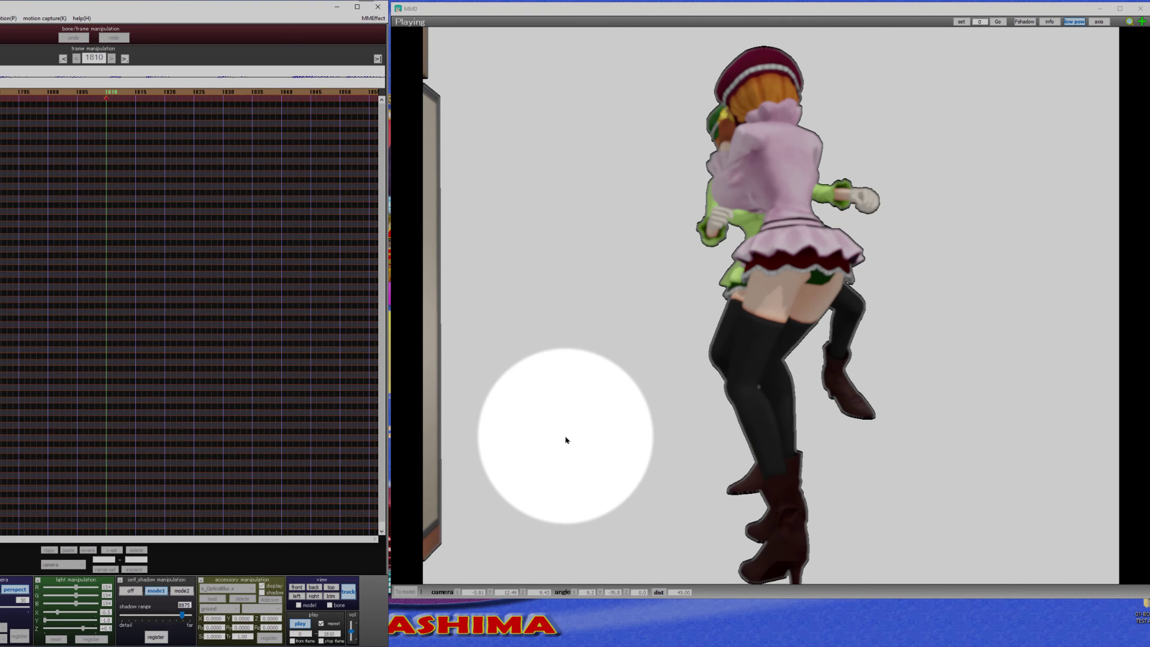
left_click(301, 624)
Switch to model mode for Koala and play the fight briefly to compare it with camera mode.
left_click(405, 592)
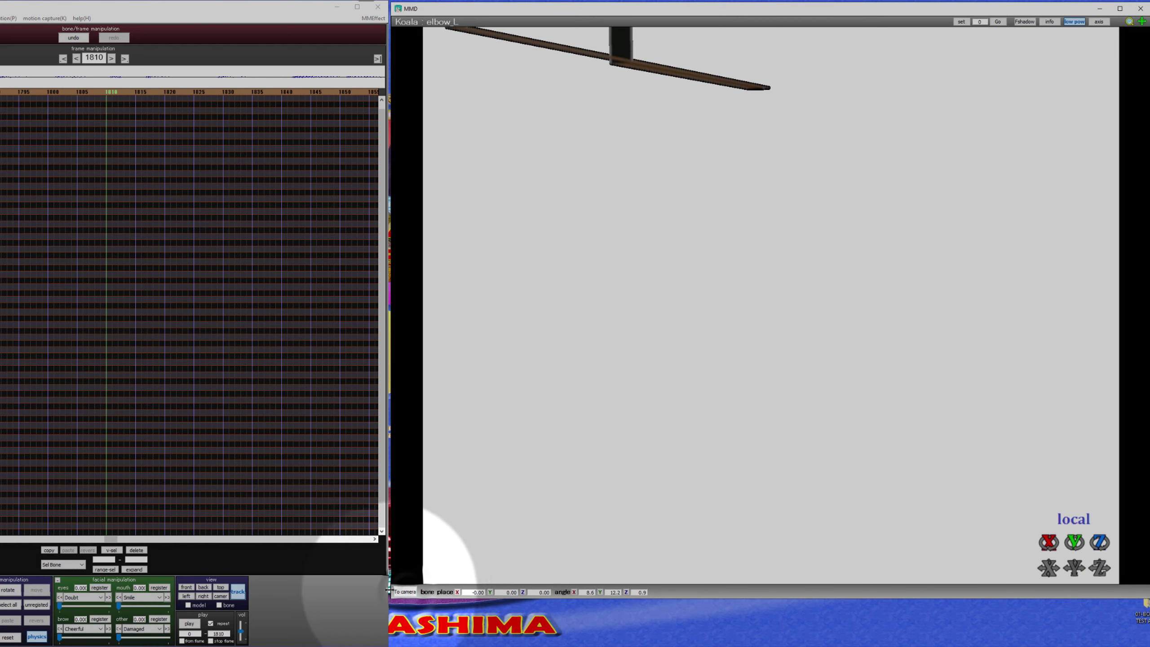
left_click(190, 623)
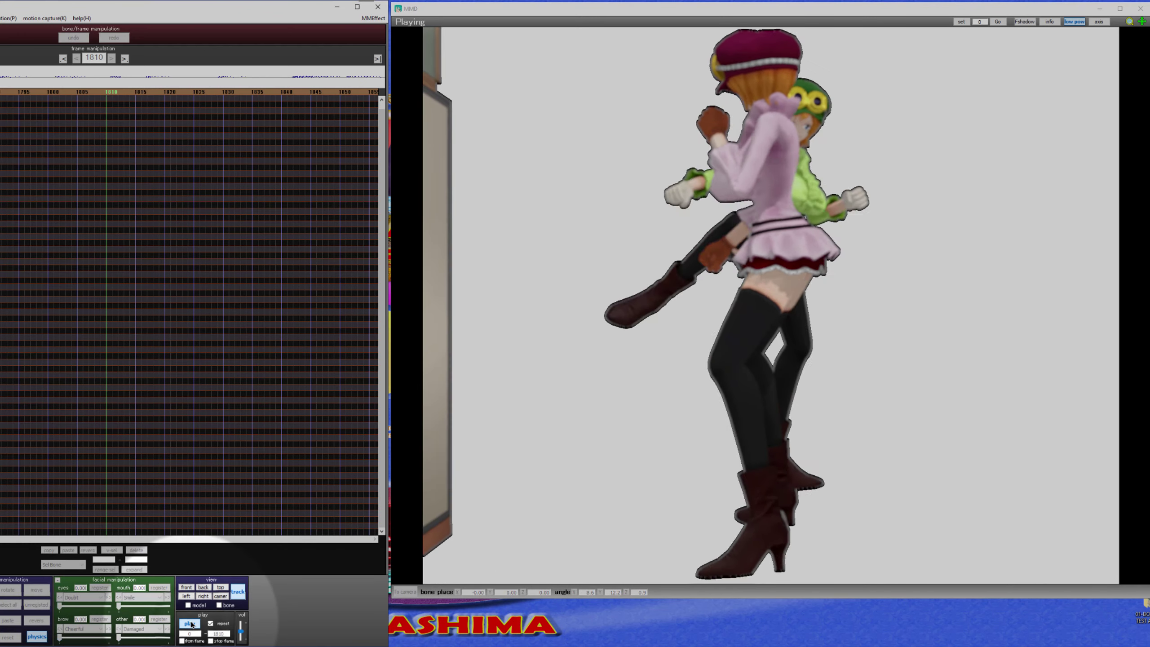
left_click(190, 624)
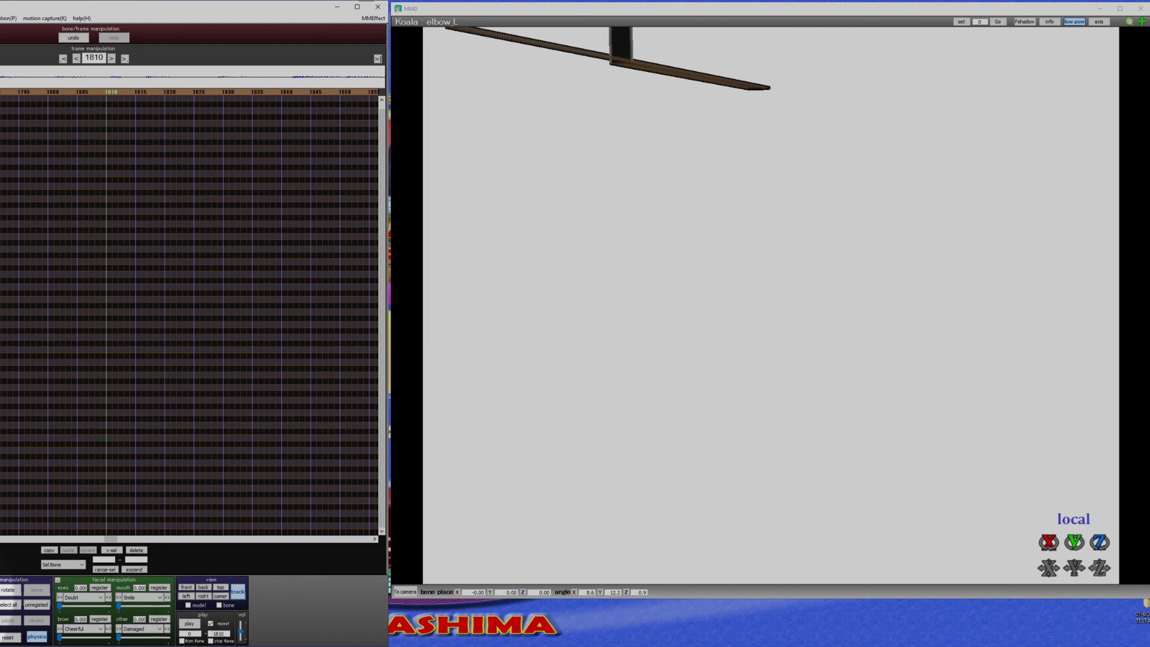
Return to camera mode, replay the fight, and inspect the fighters and the stage from farther away.
left_click(0, 605)
left_click(304, 627)
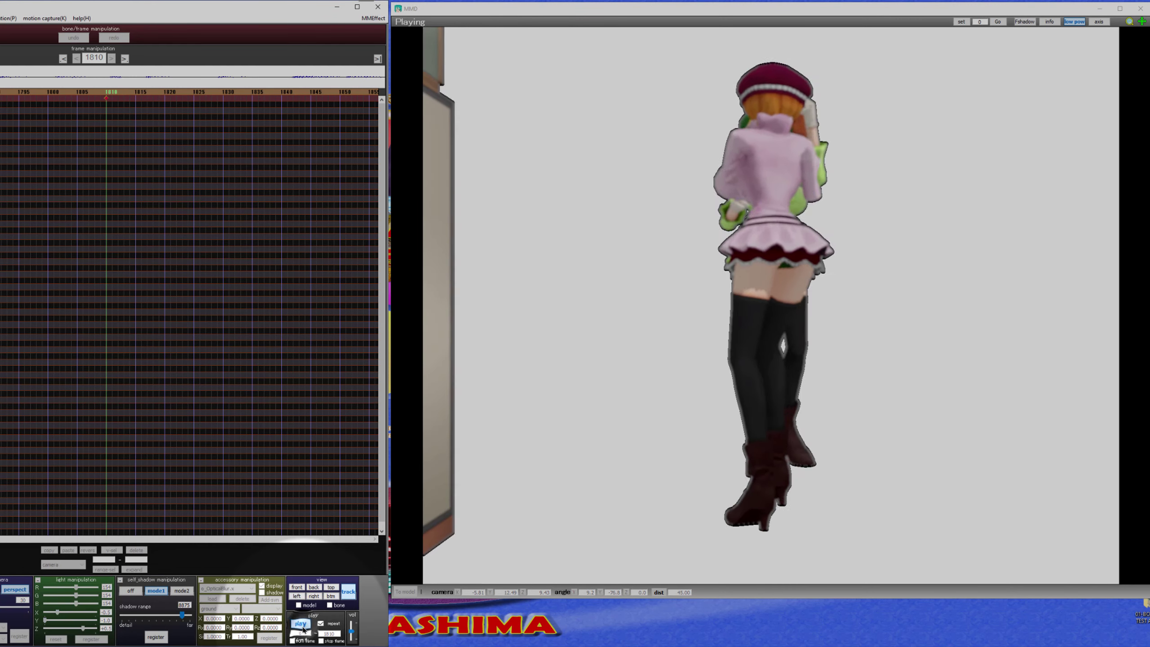
left_click(301, 624)
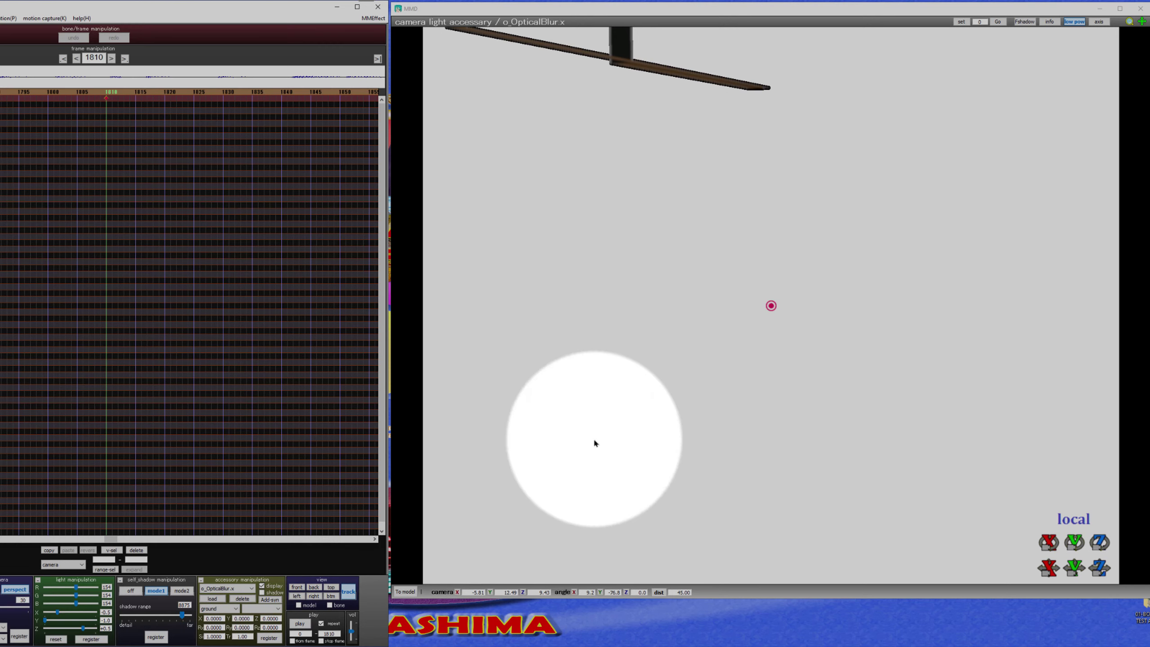
scroll(728, 338, "down", 5)
scroll(731, 341, "down", 13)
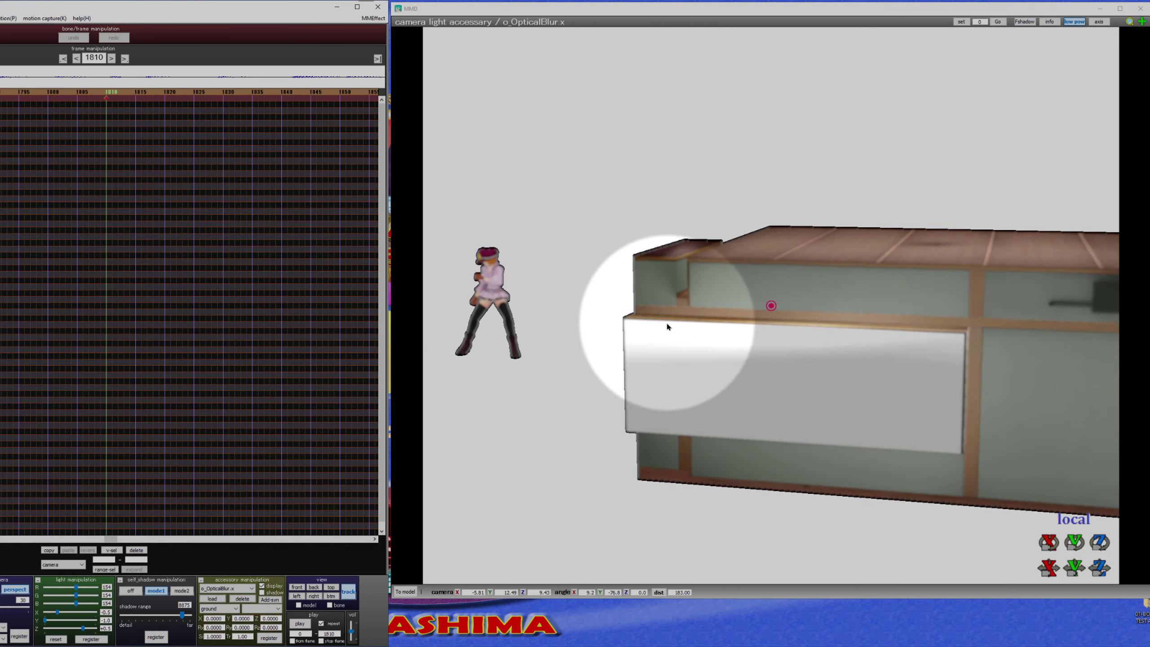
right_click_drag(557, 327, 598, 344)
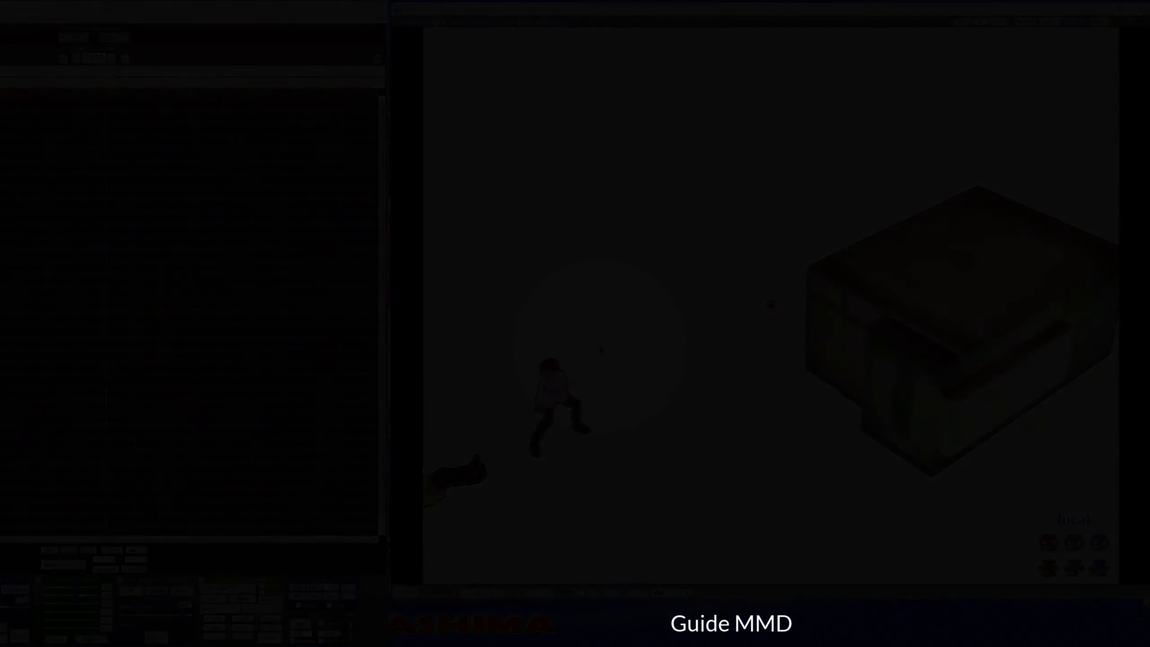